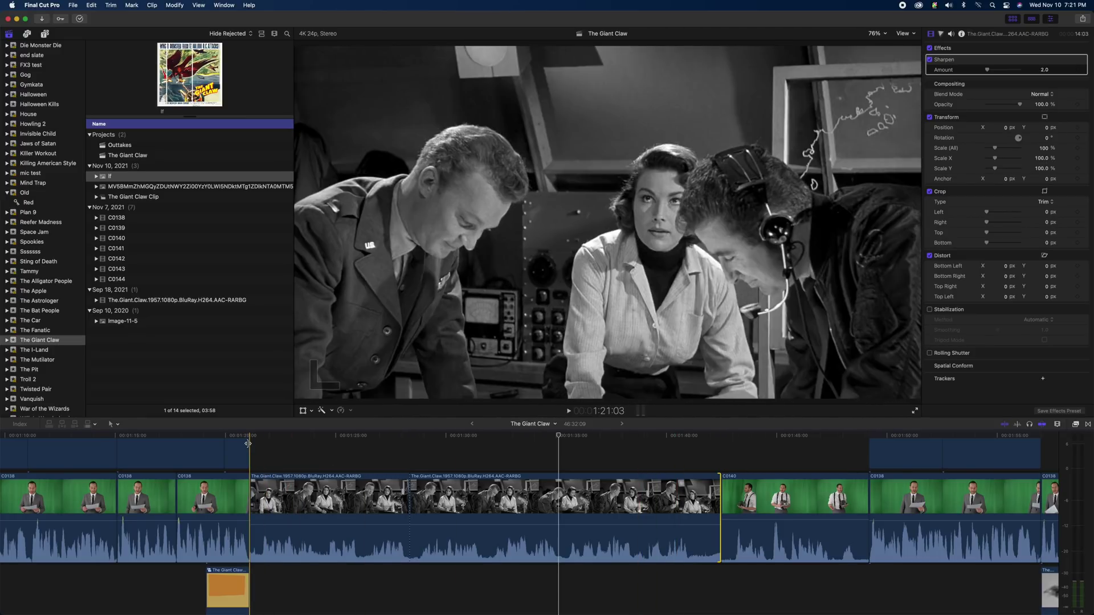
- Play through the black-and-white film section and split the film clip at about 1:31:20
{"action": "key", "text": "space"}
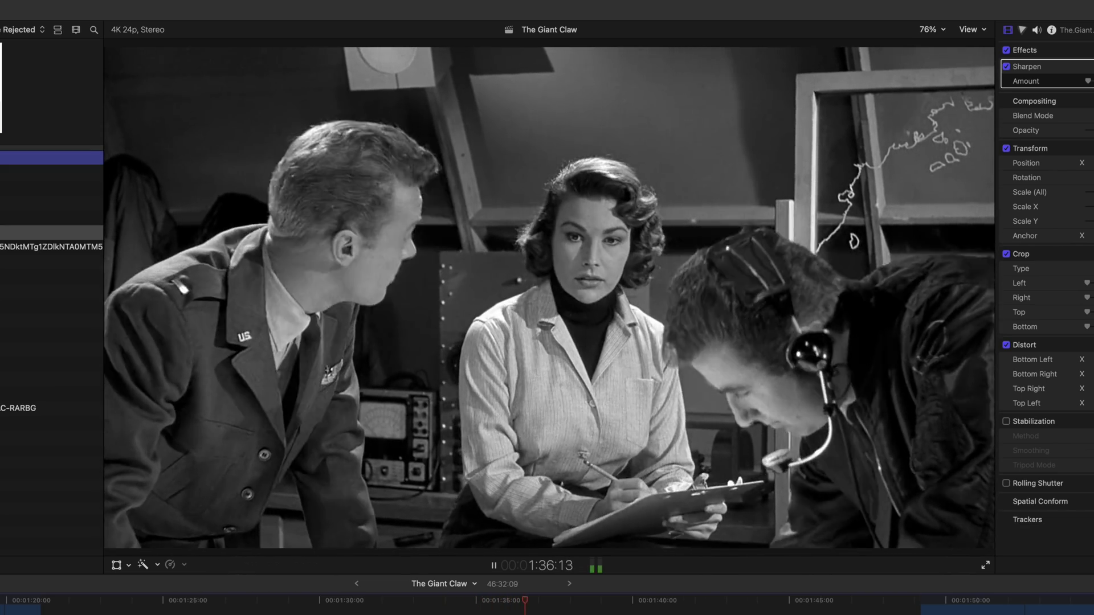
{"action": "key", "text": "space"}
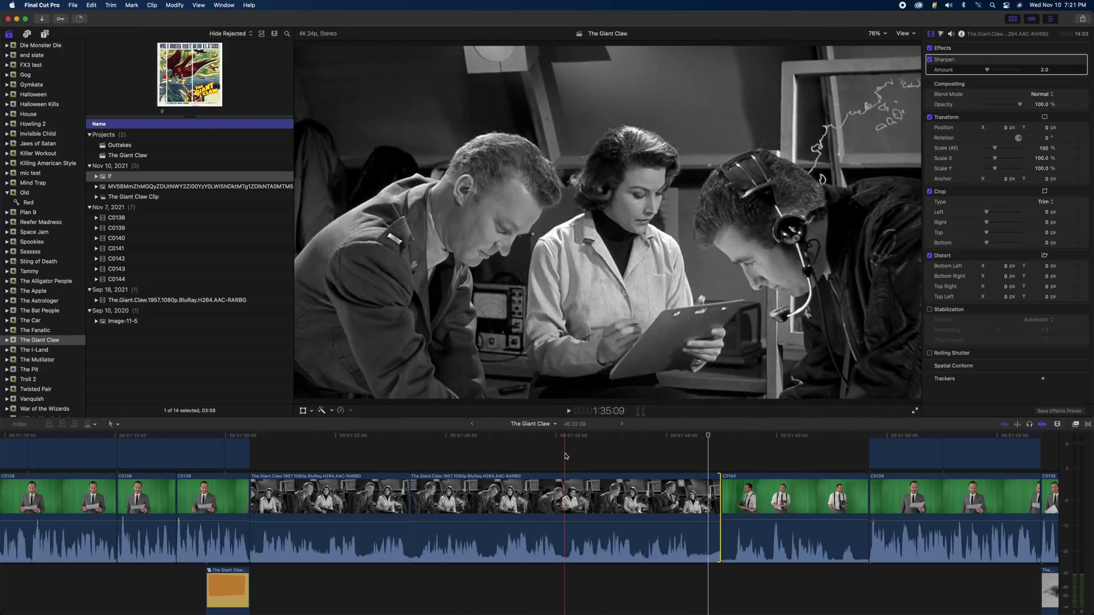
{"action": "key", "text": "space"}
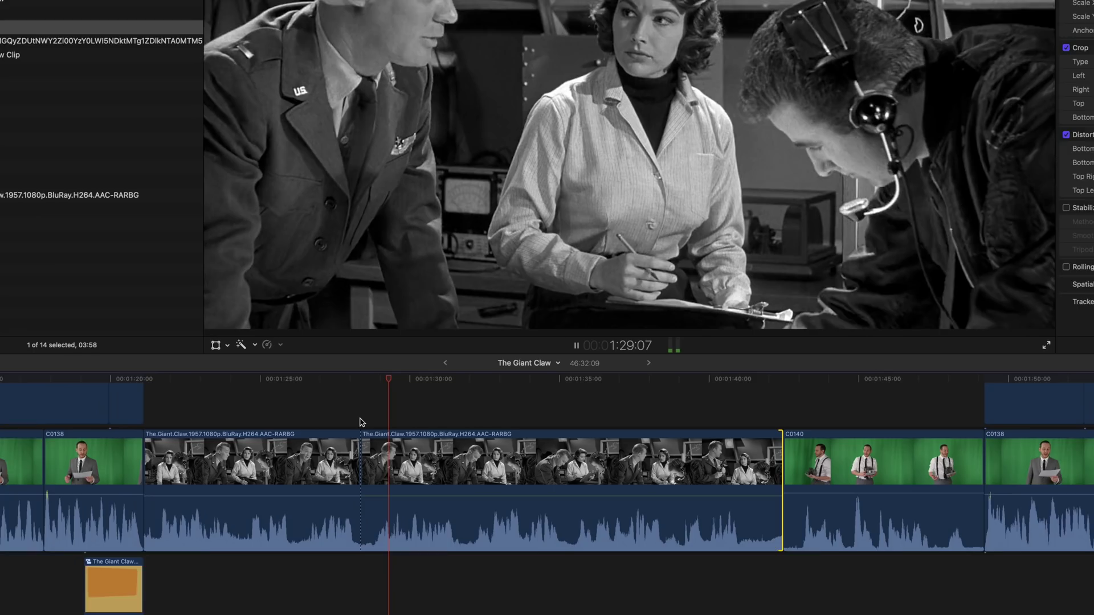
{"action": "key", "text": "space"}
{"action": "key", "text": "super+b"}
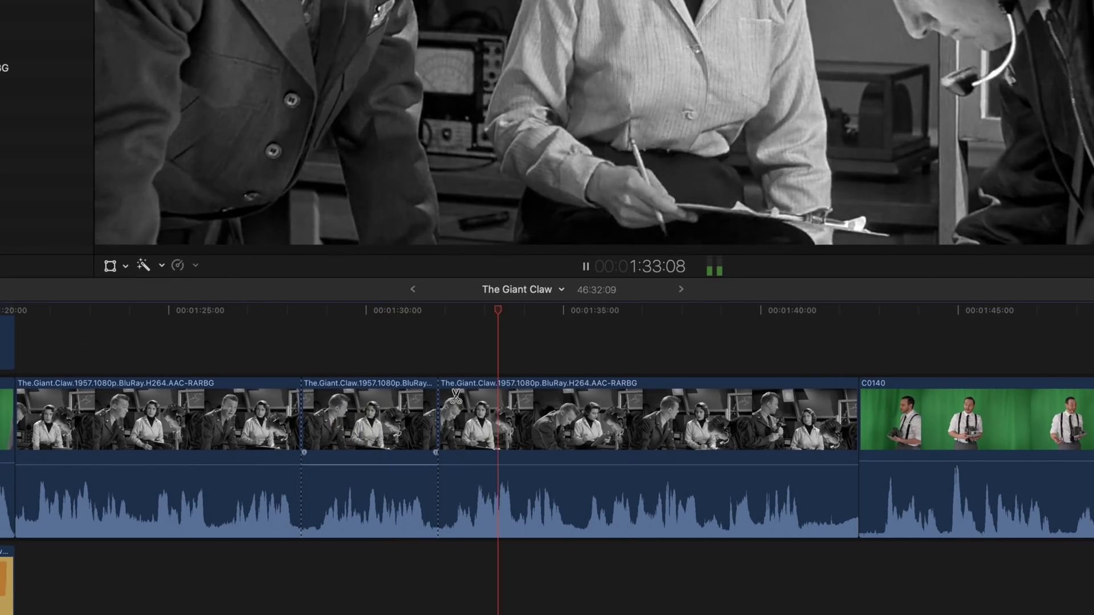
- Split the film clip again near 1:35 and delete the segment between the last two cuts
{"action": "key", "text": "b"}
{"action": "key", "text": "space"}
{"action": "left_click", "coordinate": [589, 401]}
{"action": "key", "text": "a"}
{"action": "left_click", "coordinate": [529, 419]}
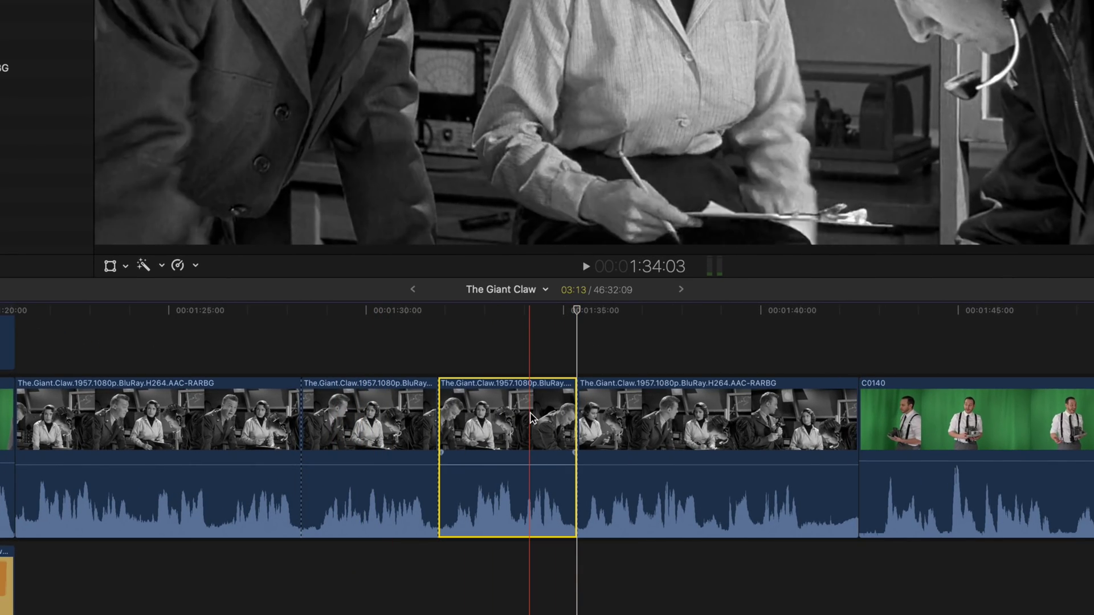
{"action": "key", "text": "Delete"}
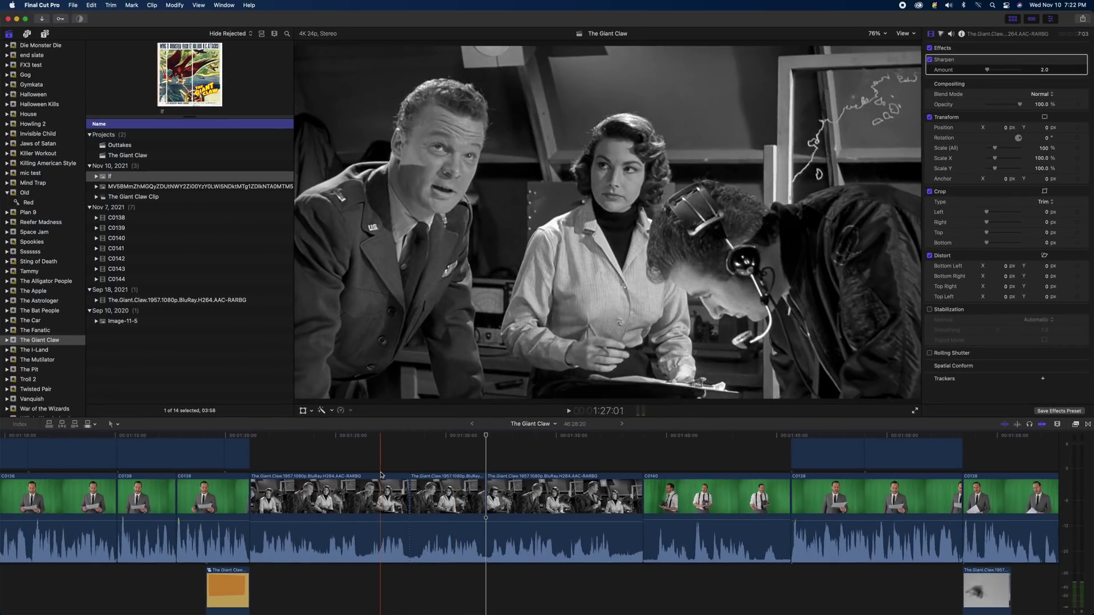
- Play back the shortened film section from about 1:27 to review the short middle clip
{"action": "key", "text": "space"}
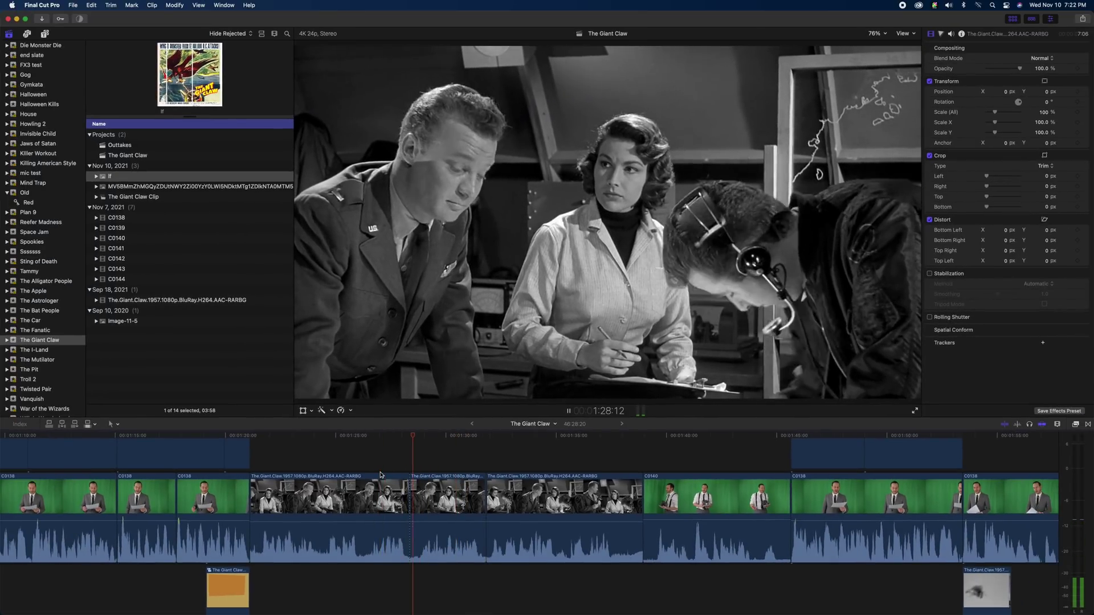
{"action": "scroll", "coordinate": [380, 474], "scroll_direction": "up", "scroll_amount": 3}
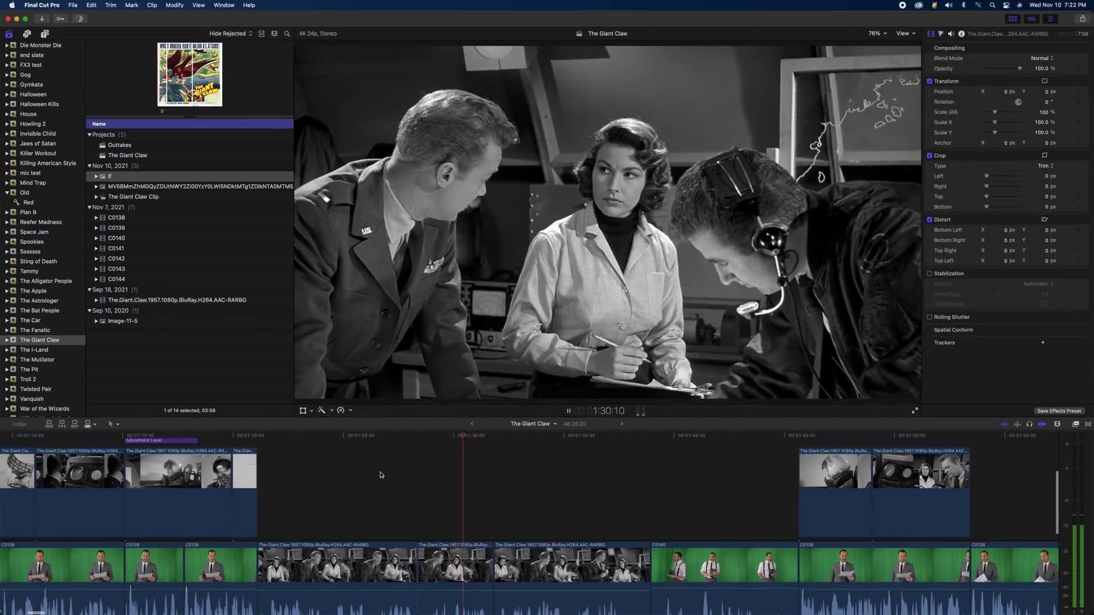
{"action": "scroll", "coordinate": [380, 475], "scroll_direction": "down", "scroll_amount": 2}
{"action": "key", "text": "space"}
{"action": "left_click", "coordinate": [459, 436]}
{"action": "left_click_drag", "start_coordinate": [458, 436], "coordinate": [421, 443]}
{"action": "scroll", "coordinate": [418, 474], "scroll_direction": "up", "scroll_amount": 2}
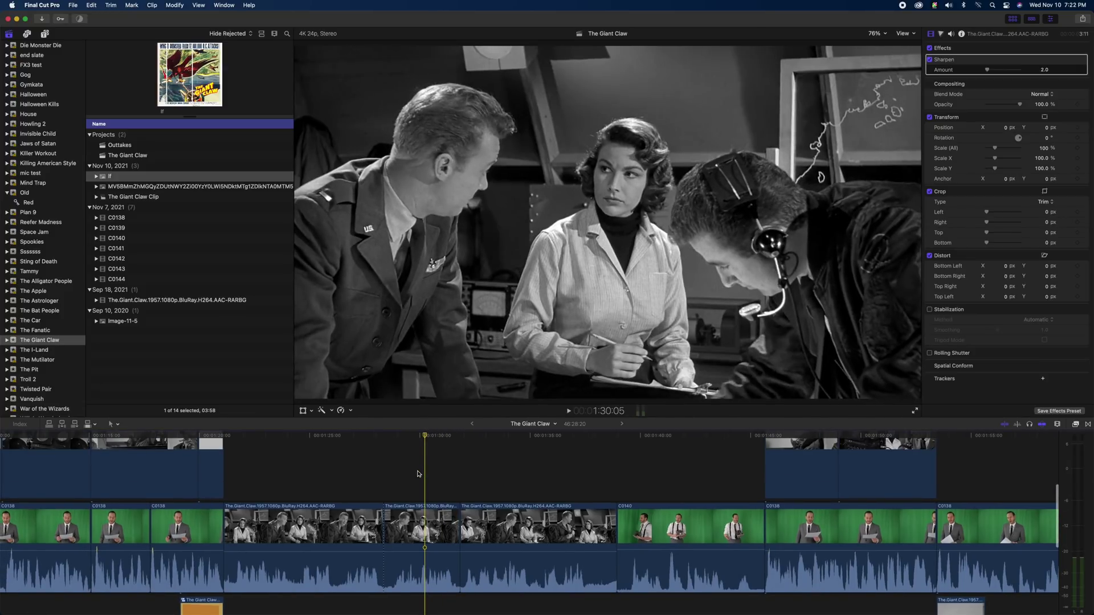
{"action": "scroll", "coordinate": [418, 474], "scroll_direction": "down", "scroll_amount": 1}
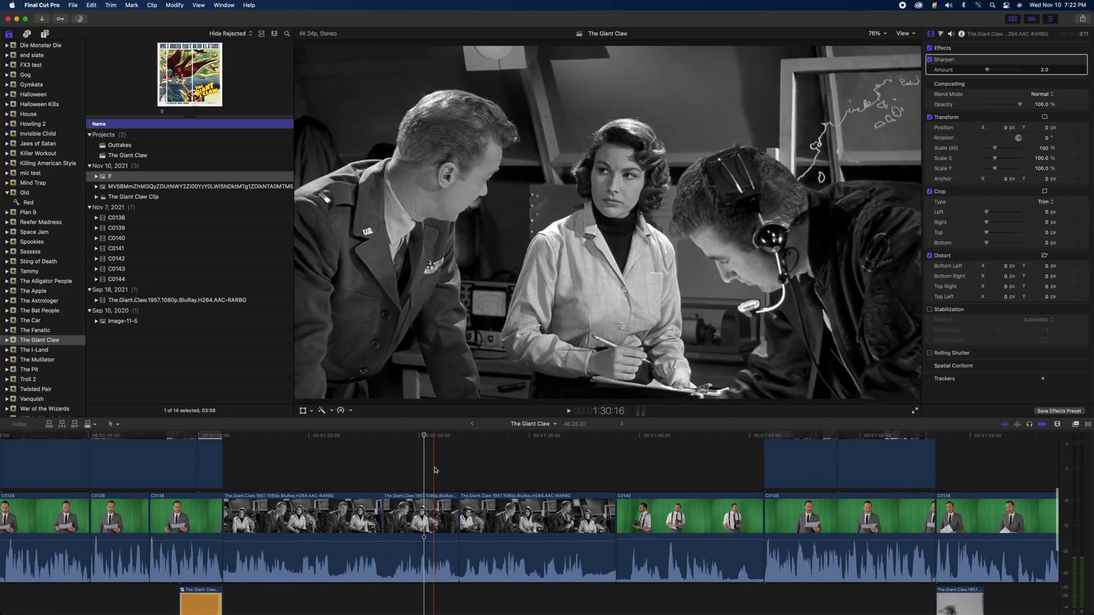
- Move the adjustment layer from the earlier shot to above the short middle film clip and extend it to that clip's end
{"action": "scroll", "coordinate": [434, 470], "scroll_direction": "up", "scroll_amount": 7}
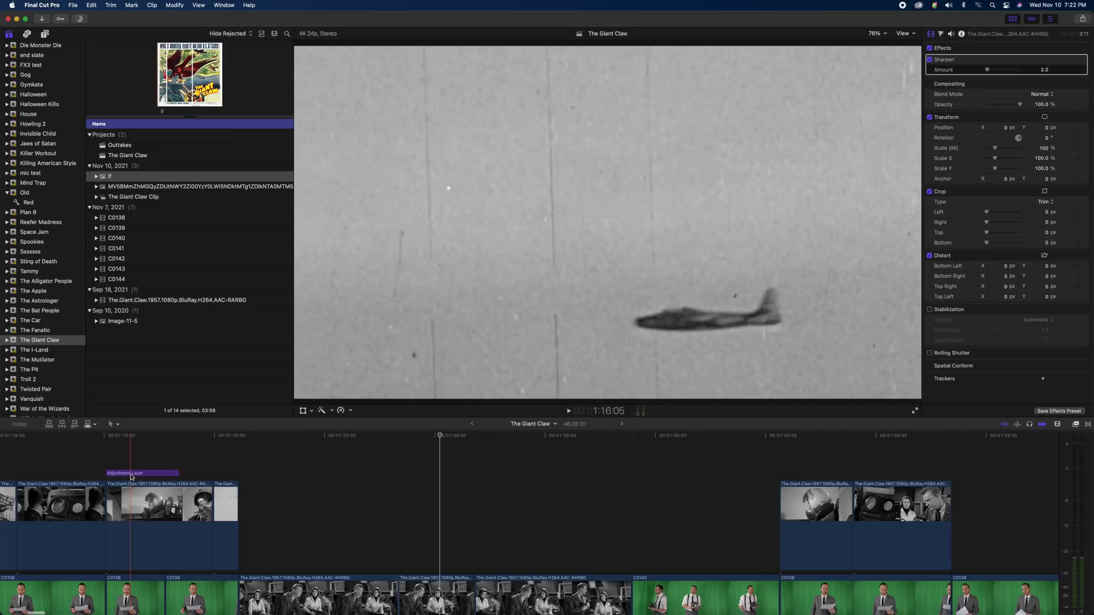
{"action": "left_click_drag", "start_coordinate": [131, 476], "coordinate": [398, 501]}
{"action": "scroll", "coordinate": [487, 504], "scroll_direction": "down", "scroll_amount": 6}
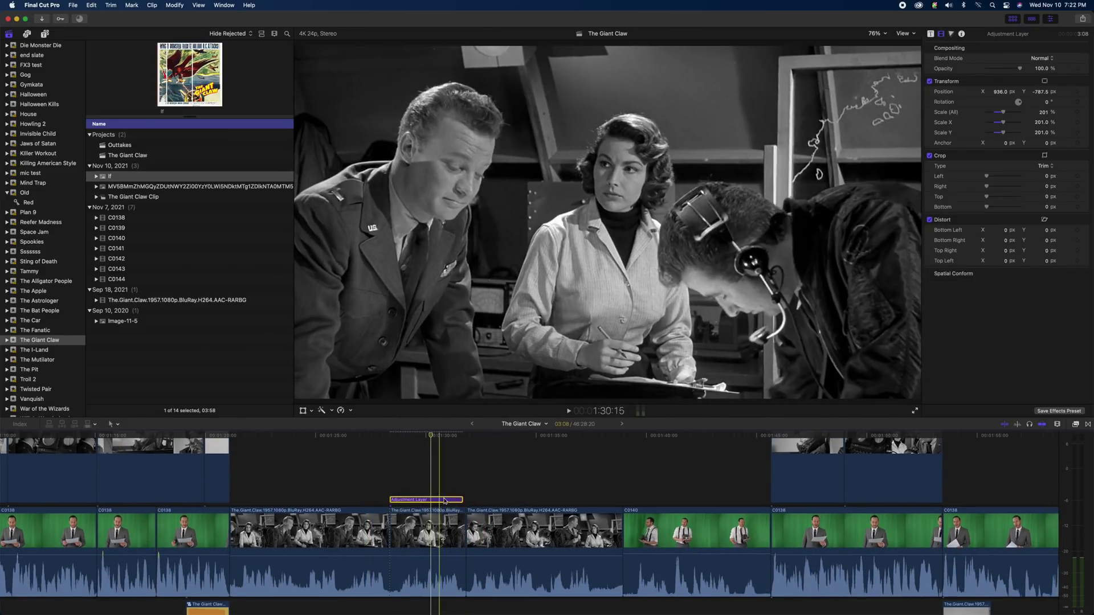
{"action": "left_click_drag", "start_coordinate": [466, 500], "coordinate": [463, 501]}
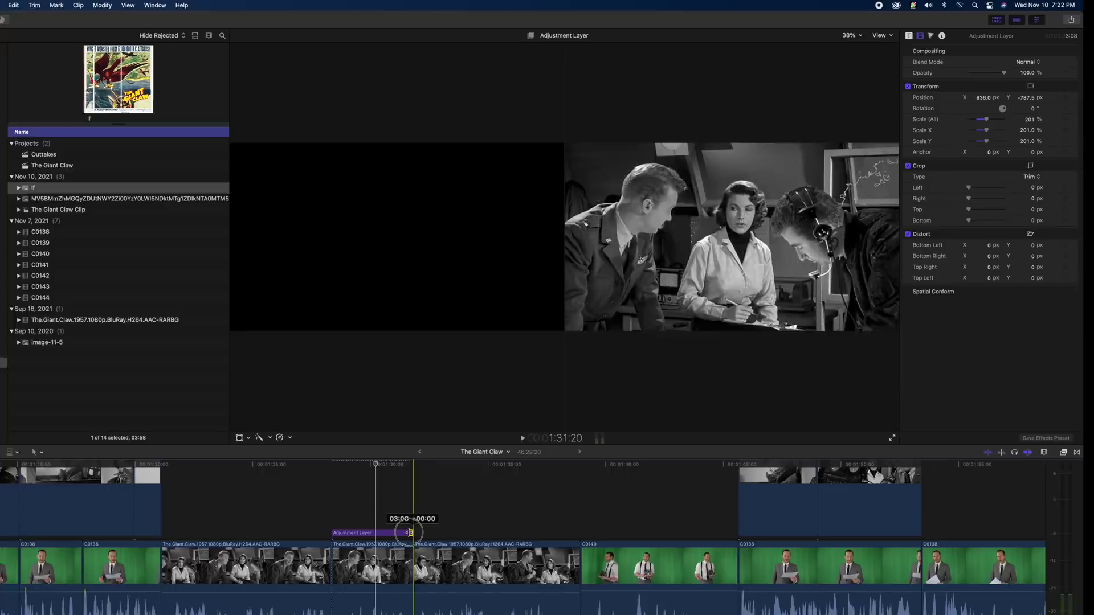
{"action": "left_click_drag", "start_coordinate": [410, 533], "coordinate": [412, 532]}
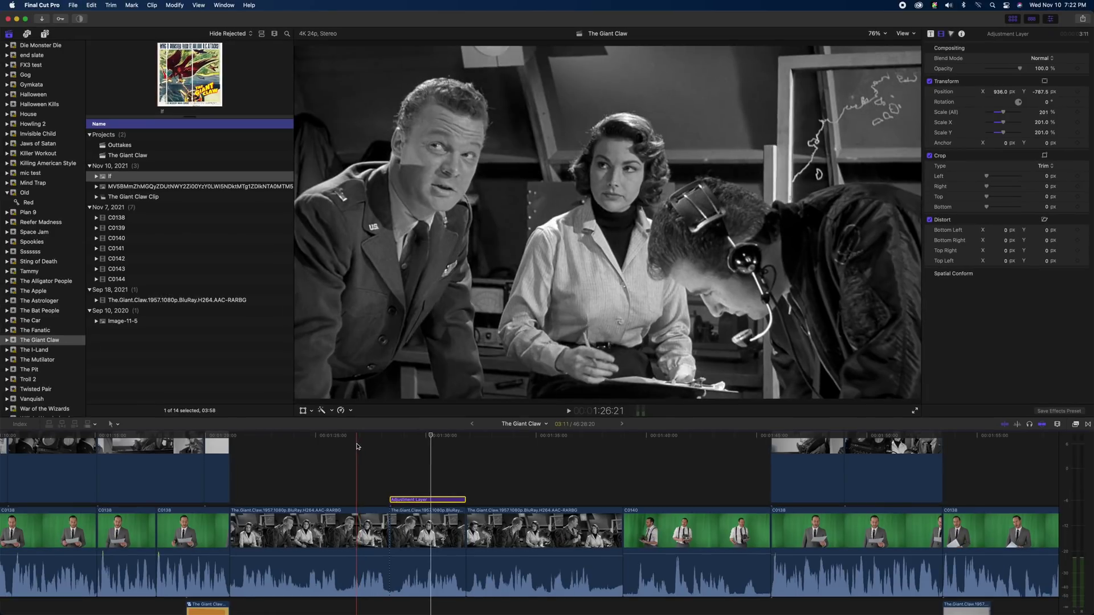
- Review playback of the enlarged shot and lower the audio level of the film clip following it to silence
{"action": "key", "text": "space"}
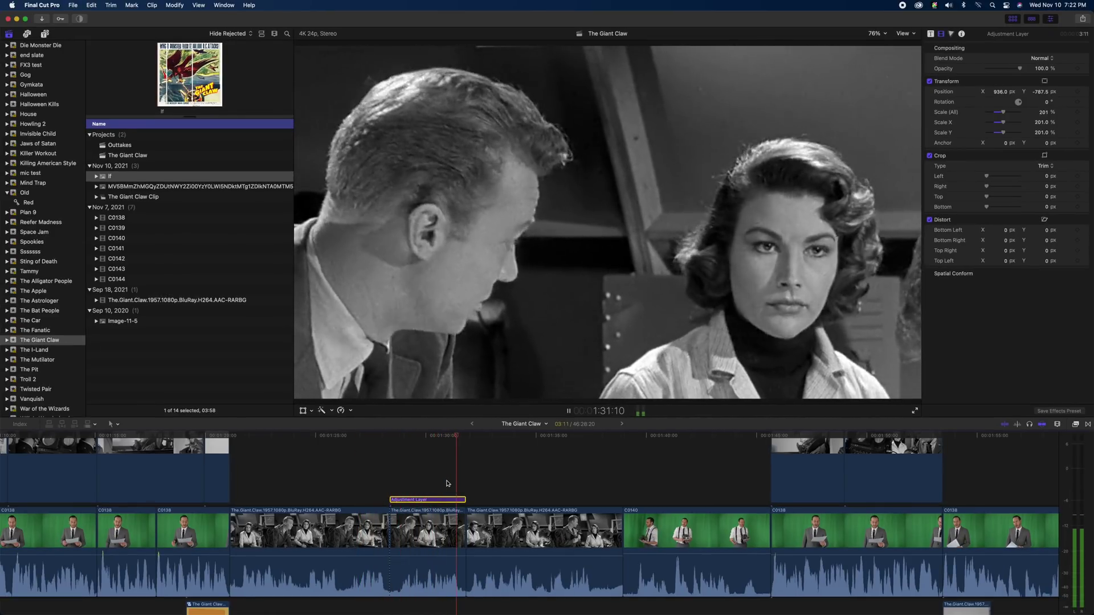
{"action": "key", "text": "super+5"}
{"action": "key", "text": "space"}
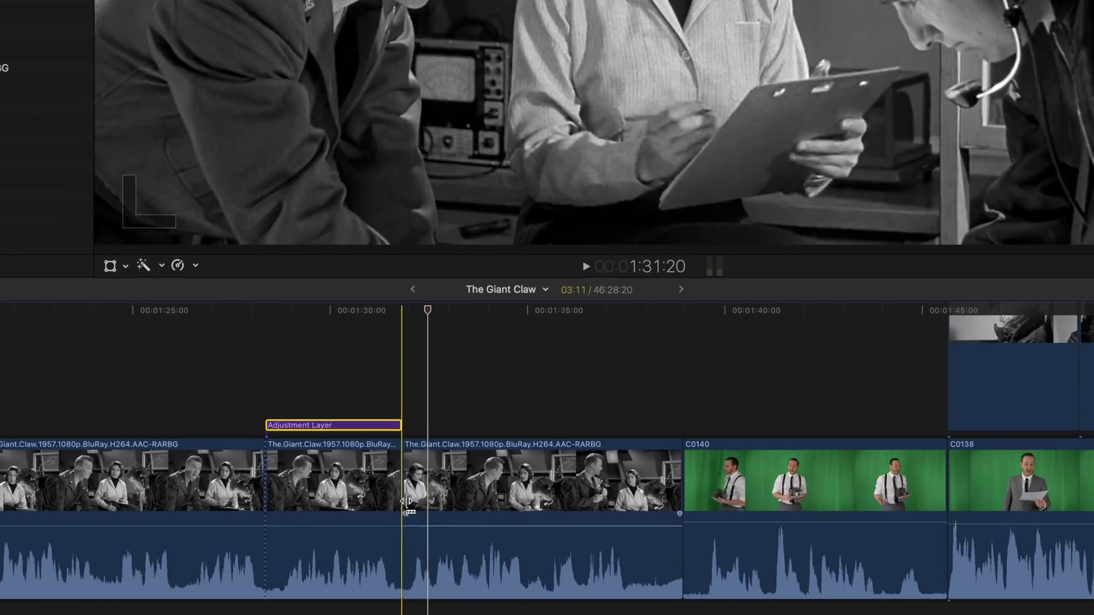
{"action": "key", "text": "space"}
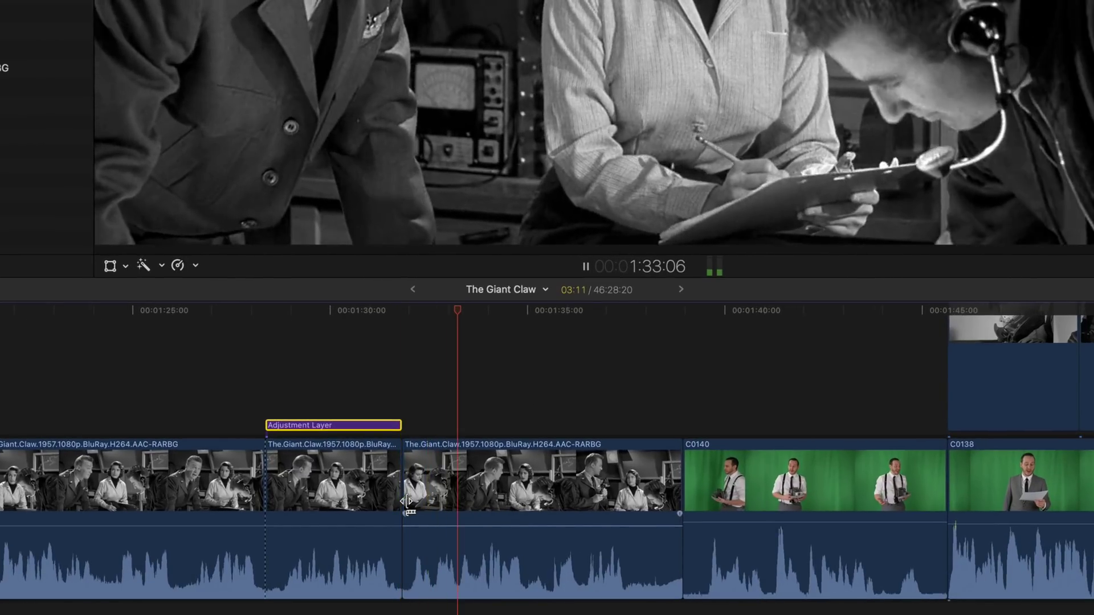
{"action": "key", "text": "space"}
{"action": "left_click_drag", "start_coordinate": [525, 526], "coordinate": [527, 597]}
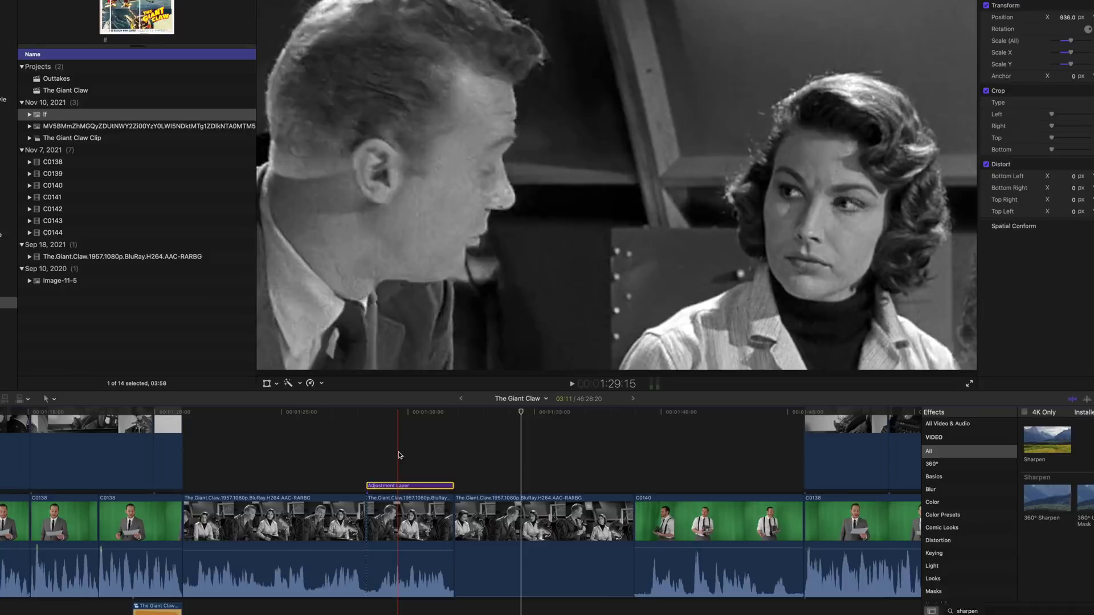
{"action": "key", "text": "space"}
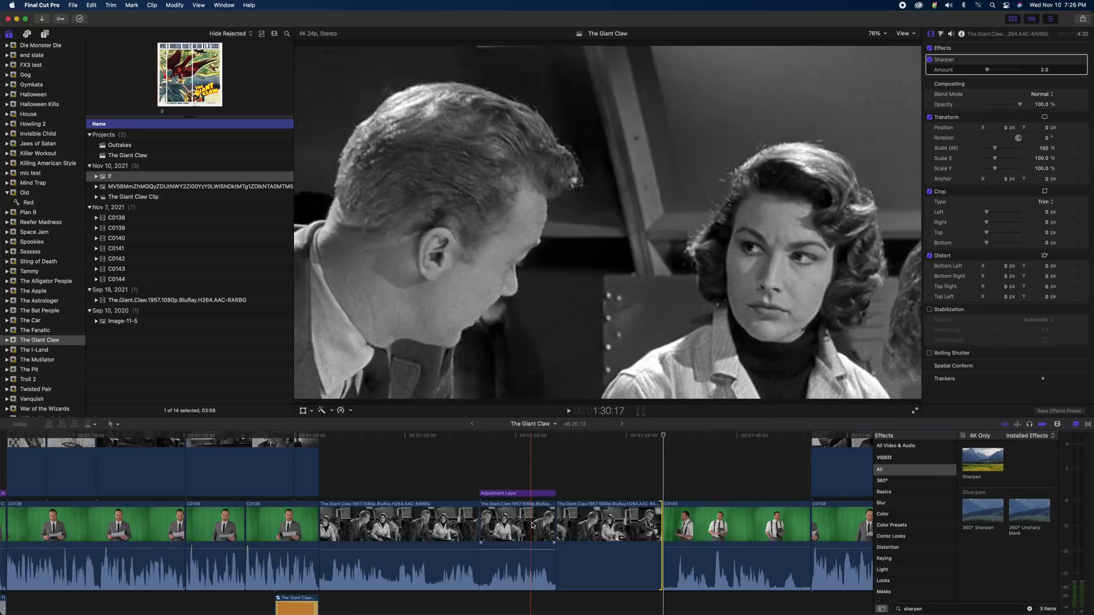
- Fade out the audio at the end of the clip under the adjustment layer with volume keyframes dropping to -∞ dB
{"action": "key", "text": "super+equal"}
{"action": "key", "text": "super+equal"}
{"action": "key", "text": "super+equal"}
{"action": "key", "text": "super+equal"}
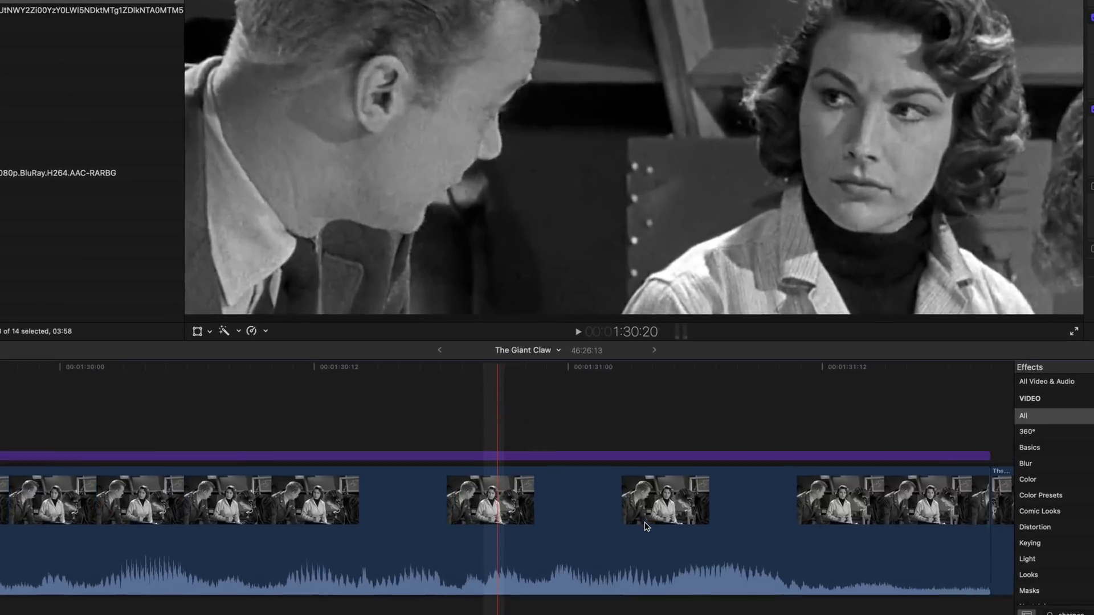
{"action": "scroll", "coordinate": [647, 527], "scroll_direction": "right", "scroll_amount": 10}
{"action": "mouse_move", "coordinate": [606, 535]}
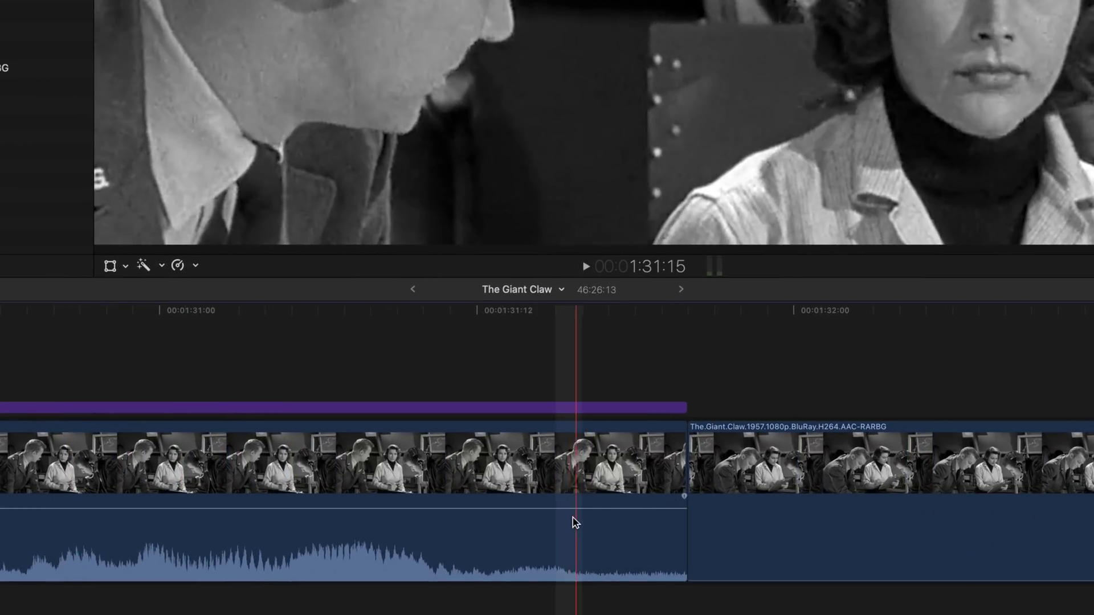
{"action": "left_click", "coordinate": [583, 510], "text": "alt"}
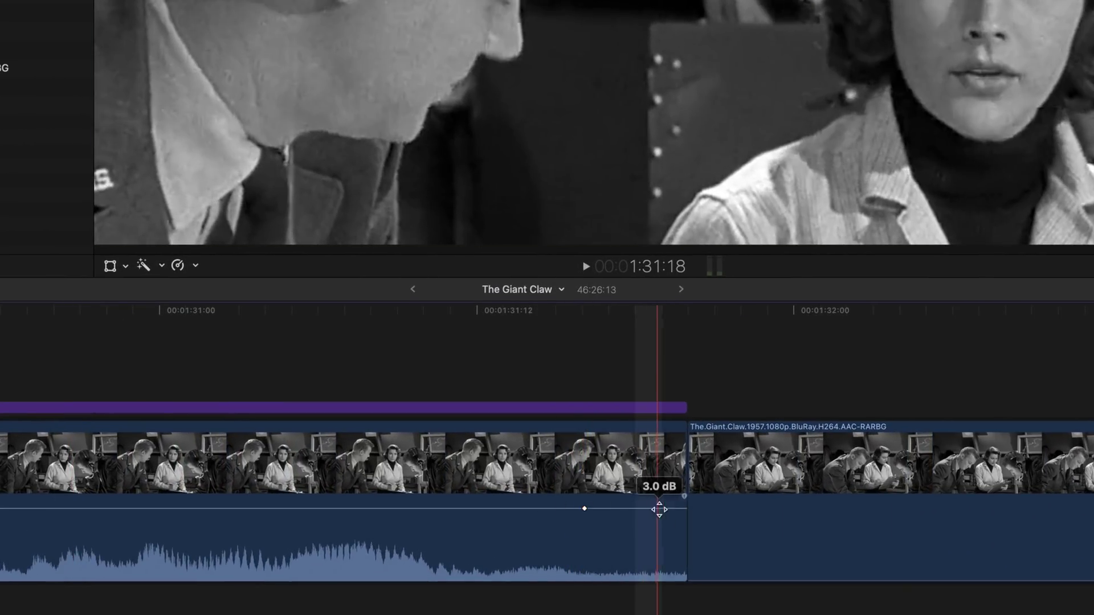
{"action": "left_click_drag", "start_coordinate": [662, 509], "coordinate": [662, 581]}
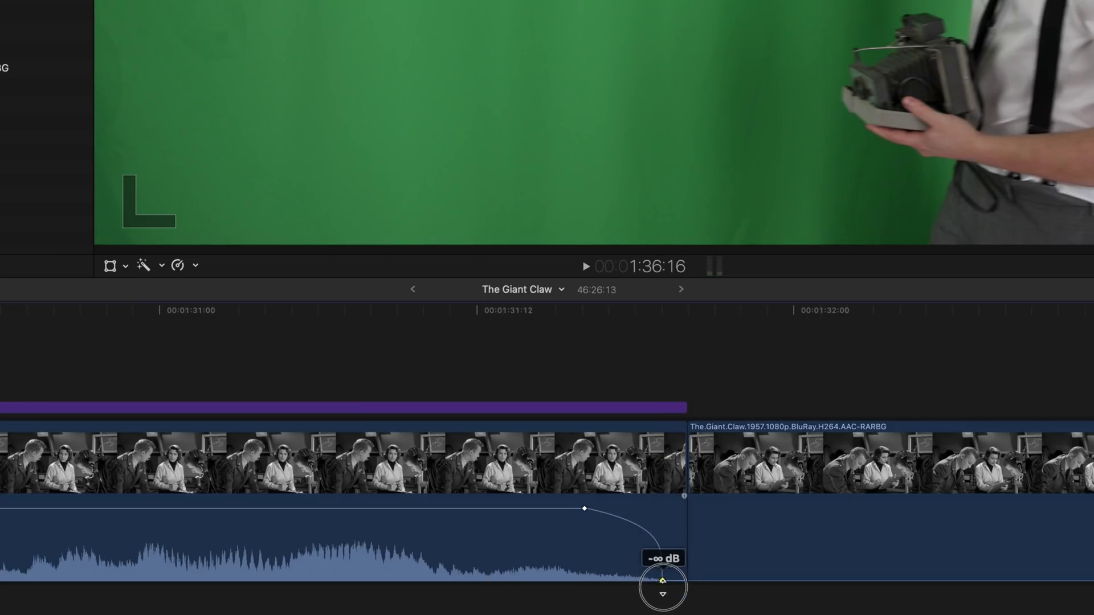
{"action": "key", "text": "super+minus"}
{"action": "key", "text": "super+minus"}
{"action": "key", "text": "super+minus"}
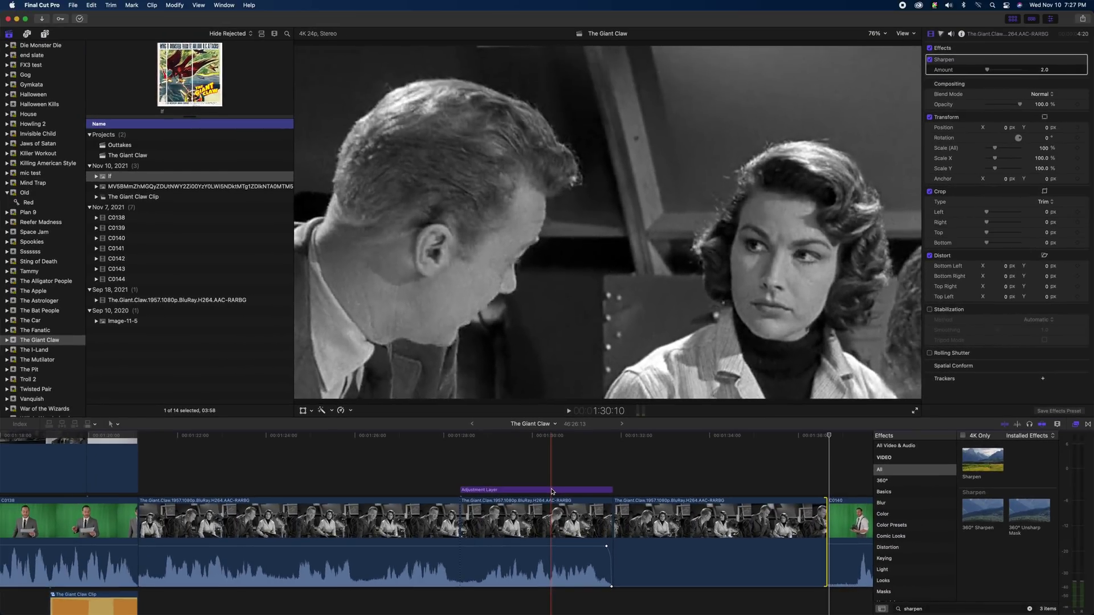
{"action": "key", "text": "space"}
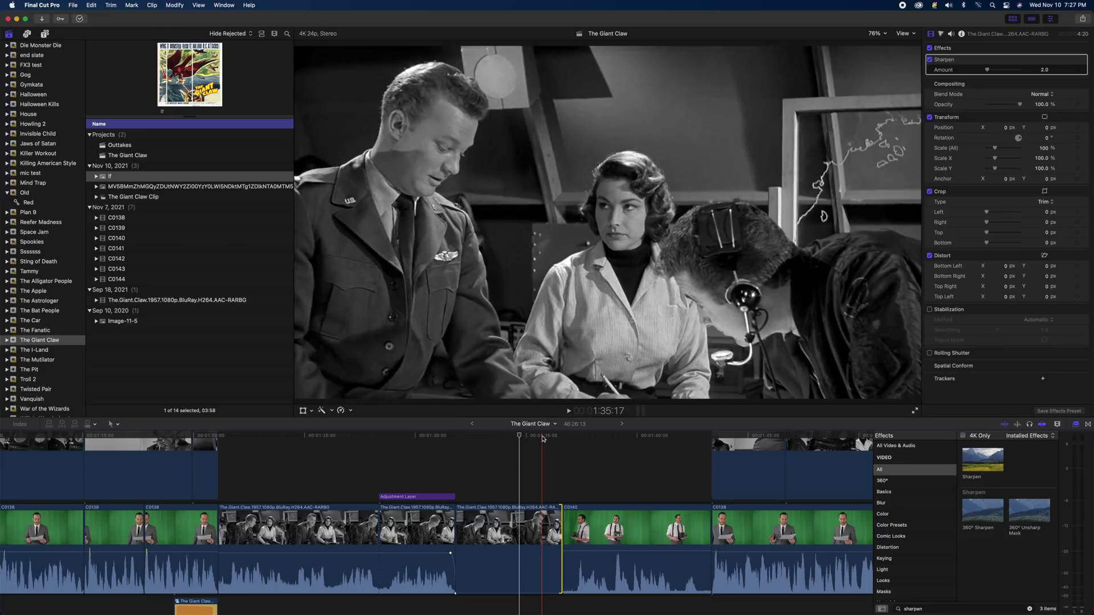
{"action": "key", "text": "space"}
- Hide the effects browser and paste a copy of the silent film clip directly after the original
{"action": "left_click", "coordinate": [1075, 424]}
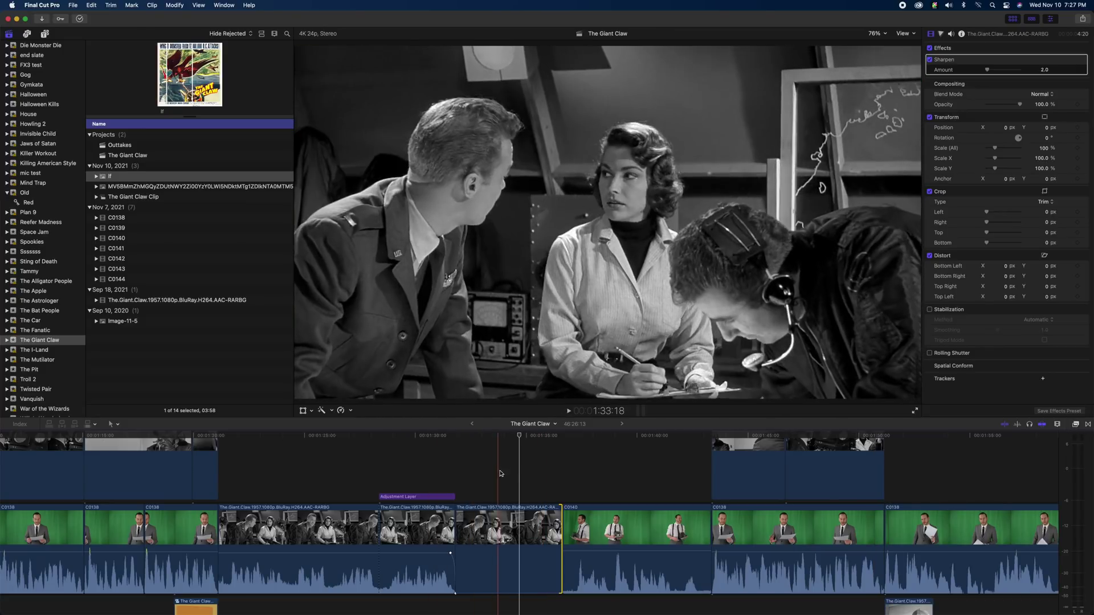
{"action": "left_click", "coordinate": [514, 529]}
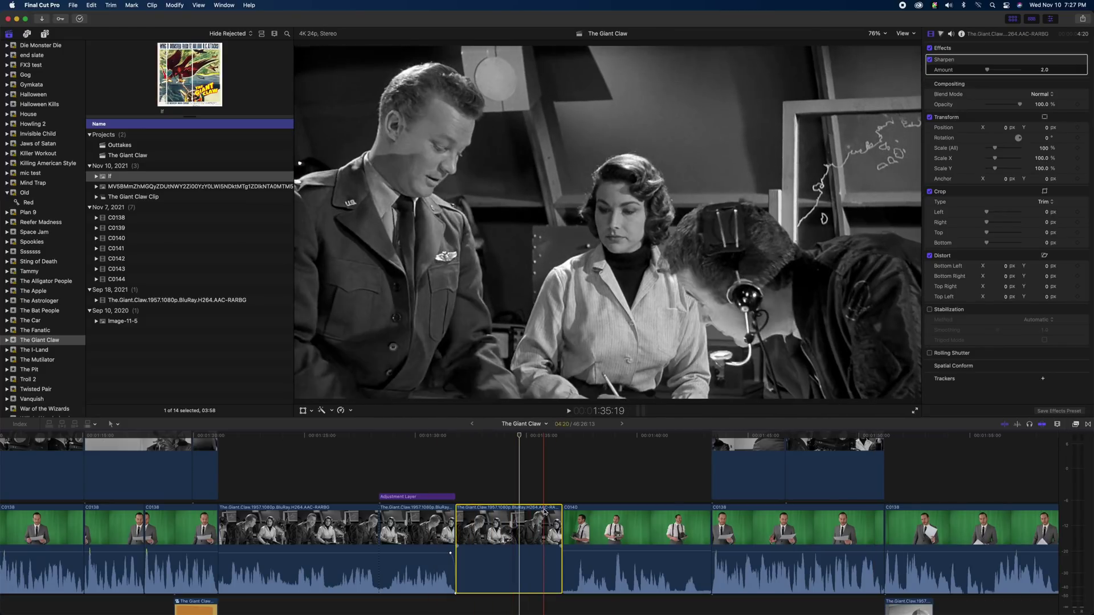
{"action": "key", "text": "super+c"}
{"action": "key", "text": "super+v"}
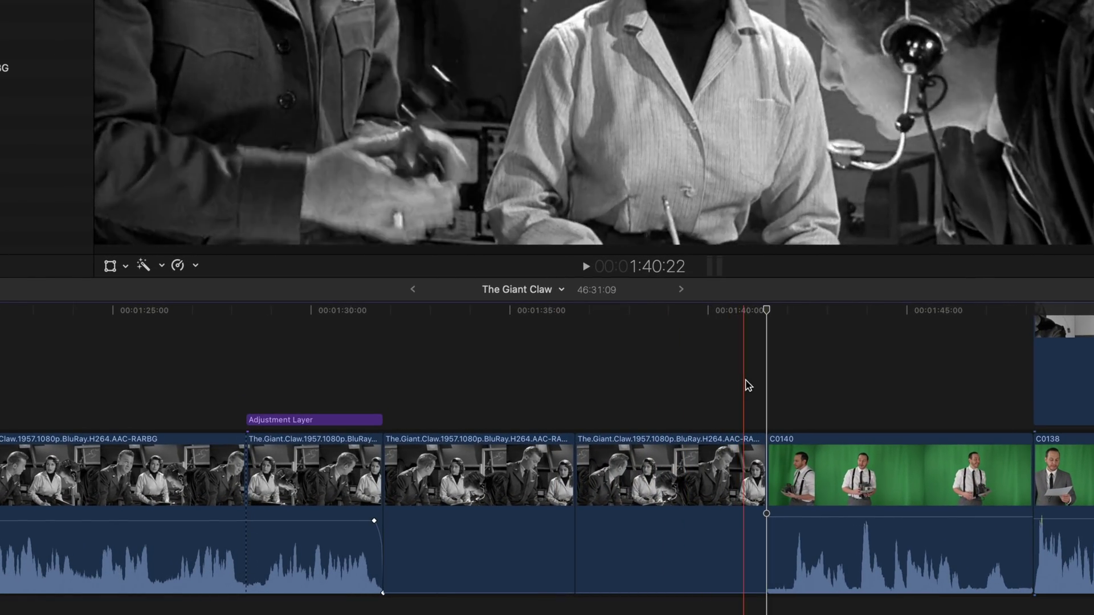
- Apply the Draw Mask effect to the duplicated film clip with the playhead on its first frame at 1:36:16
{"action": "left_click", "coordinate": [652, 456]}
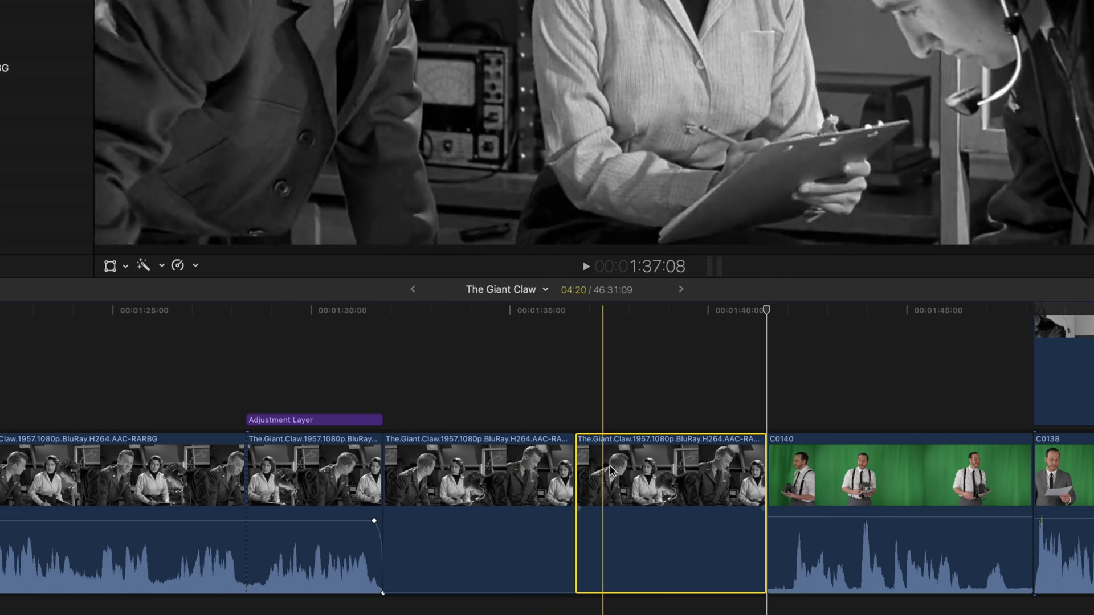
{"action": "key", "text": "Up"}
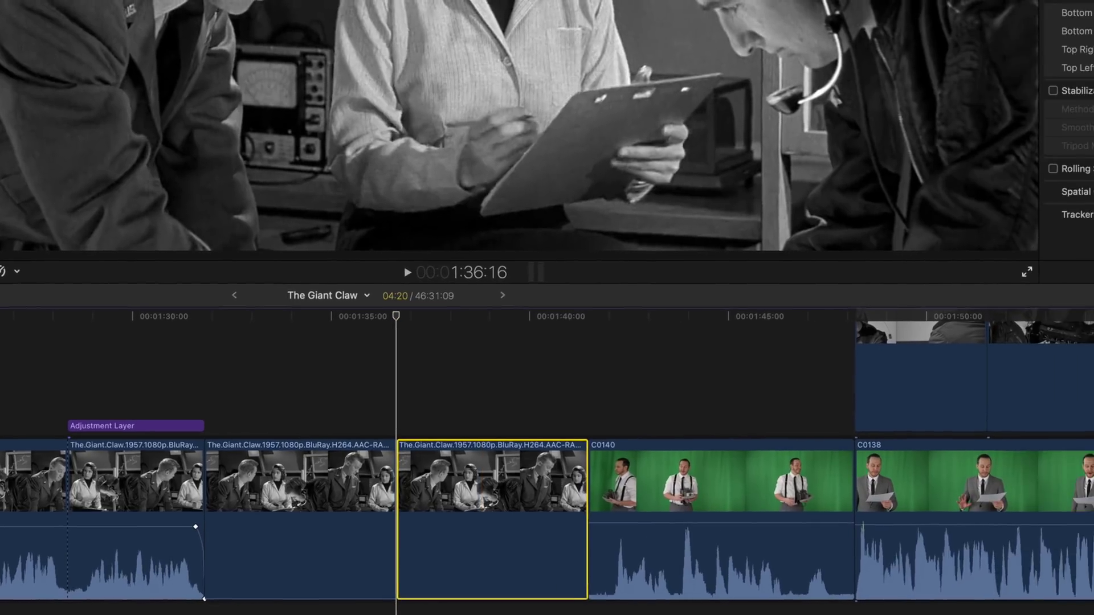
{"action": "mouse_move", "coordinate": [954, 366]}
{"action": "left_mouse_down"}
{"action": "mouse_move", "coordinate": [325, 444]}
{"action": "mouse_move", "coordinate": [298, 496]}
{"action": "mouse_move", "coordinate": [331, 516]}
{"action": "mouse_move", "coordinate": [299, 510]}
{"action": "left_mouse_up"}
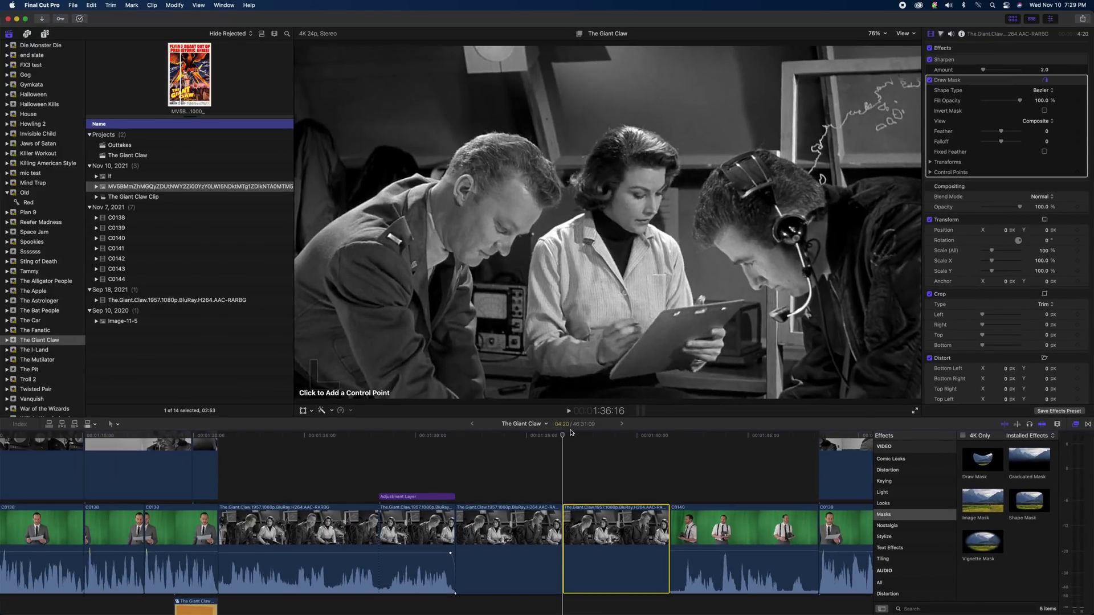
- Draw a closed mask outline around the three actors in the duplicated film clip at 1:36:16, extending it past the frame's lower edge
{"action": "left_click", "coordinate": [566, 437]}
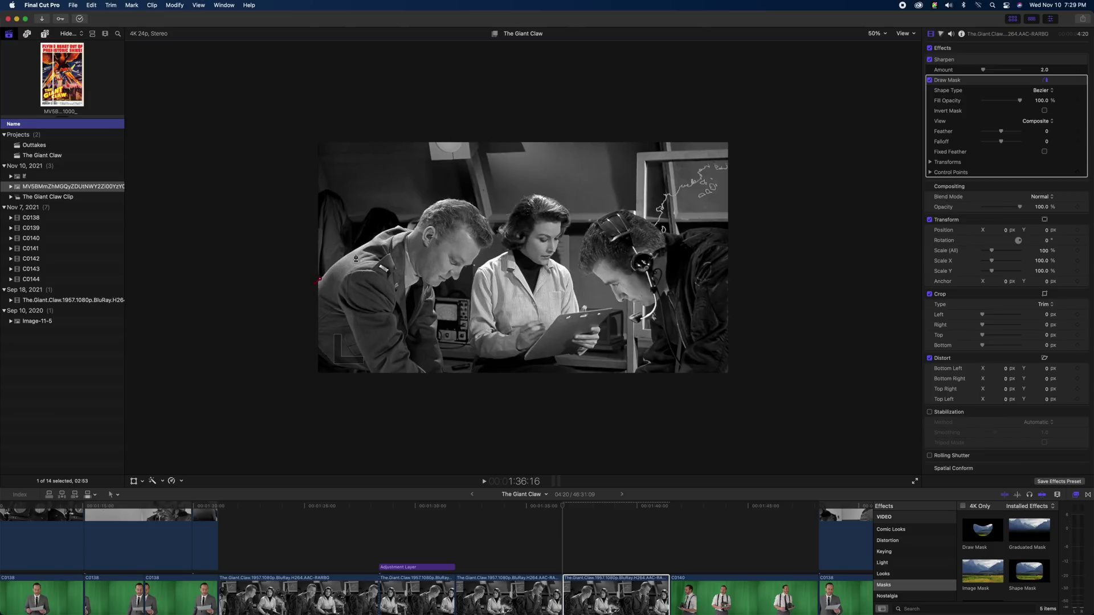
{"action": "left_click", "coordinate": [875, 33]}
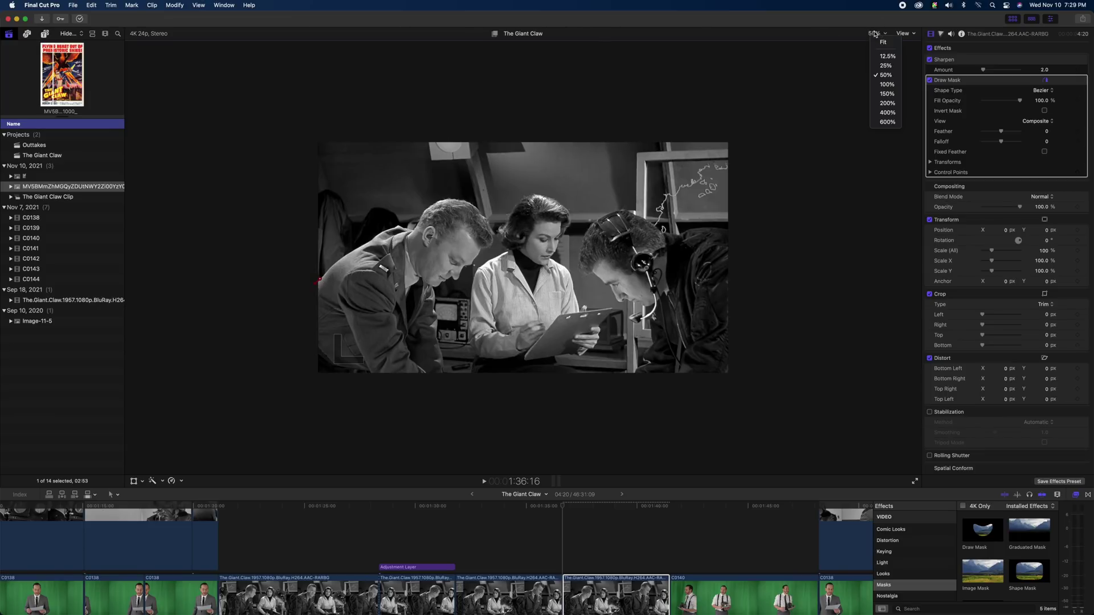
{"action": "left_click", "coordinate": [886, 84]}
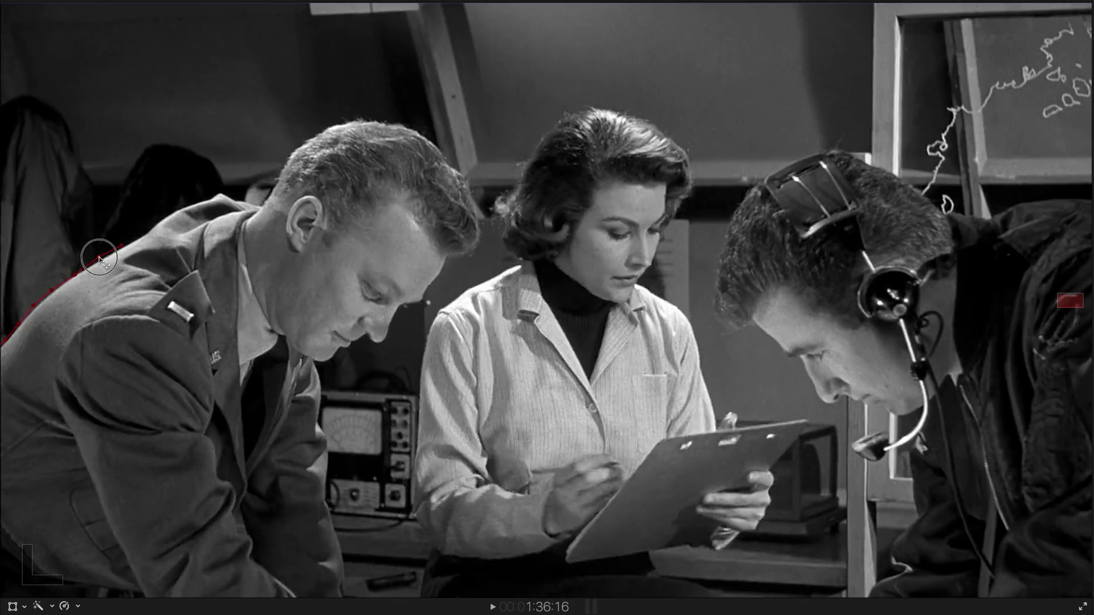
{"action": "left_click", "coordinate": [140, 233]}
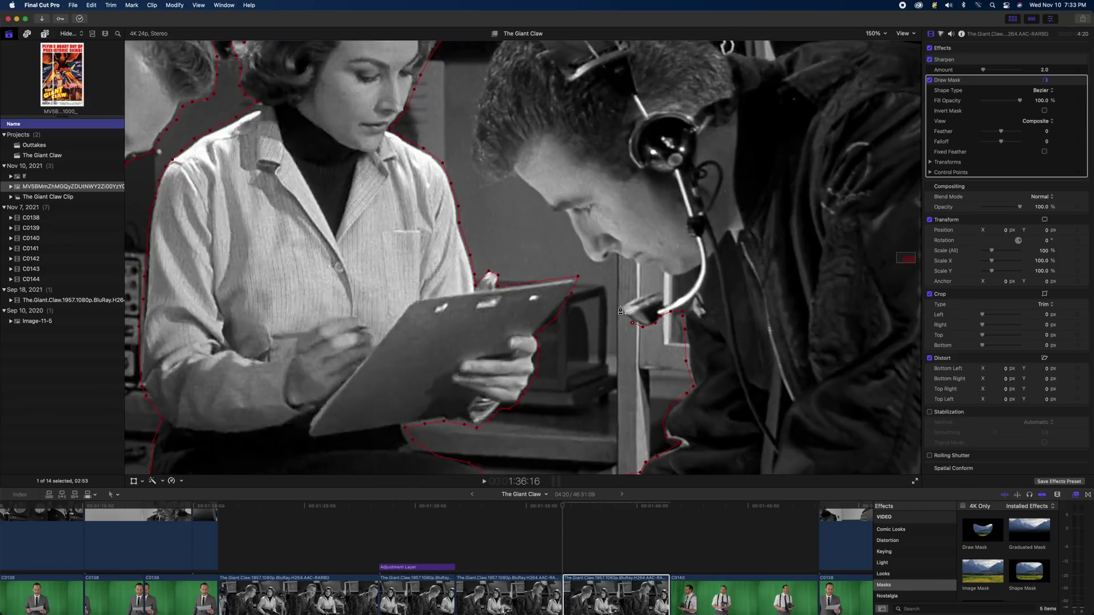
{"action": "left_click", "coordinate": [908, 253]}
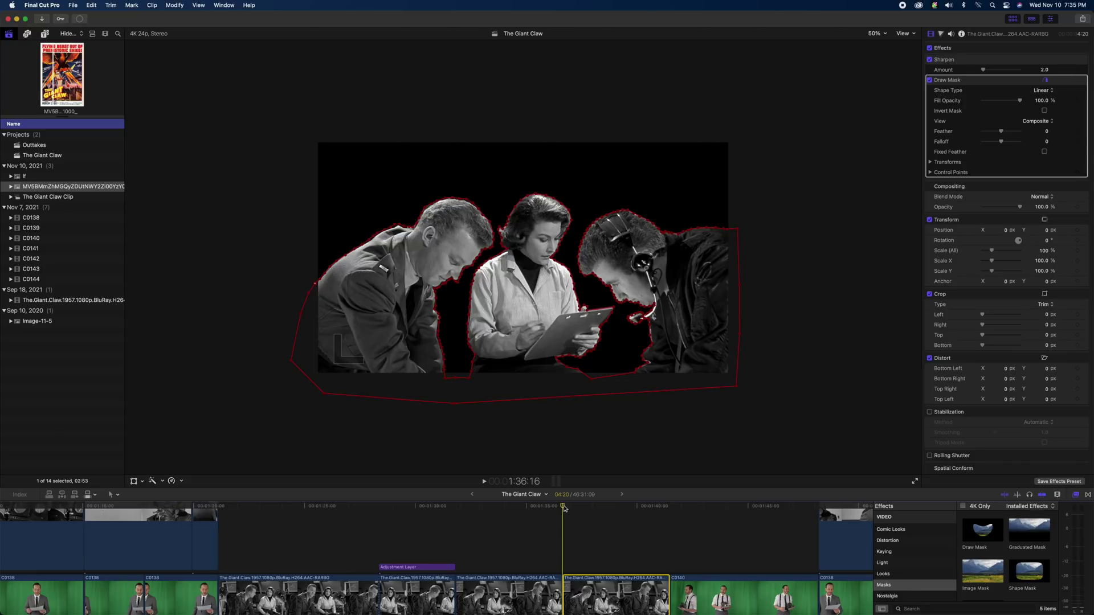
- Add a keyframe to the Draw Mask's control points on the duplicated clip's first frame at 1:36:16
{"action": "left_click", "coordinate": [931, 172]}
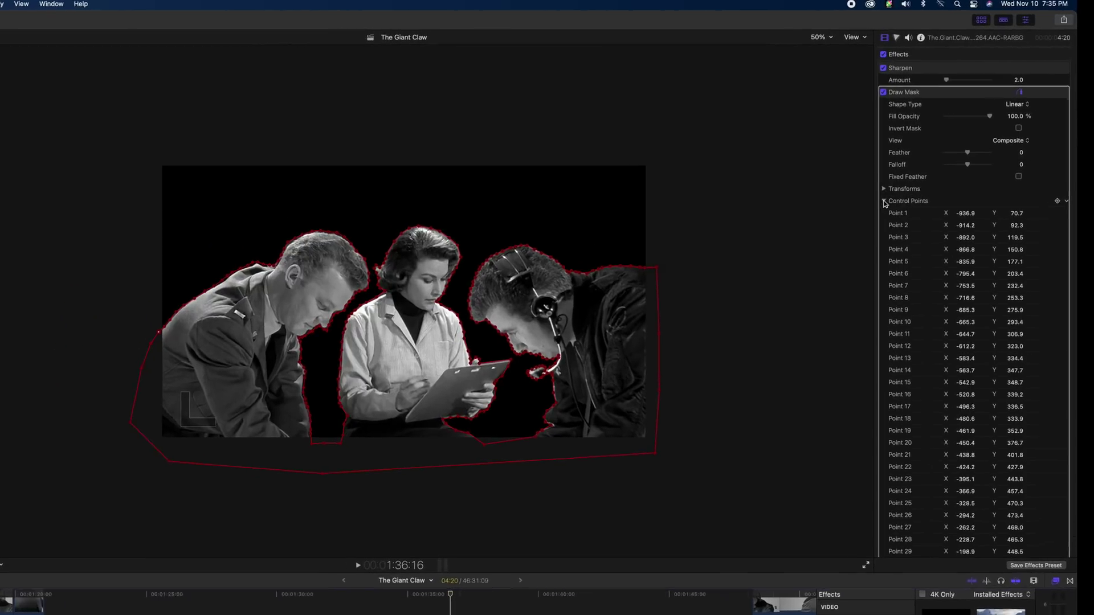
{"action": "left_click", "coordinate": [944, 173]}
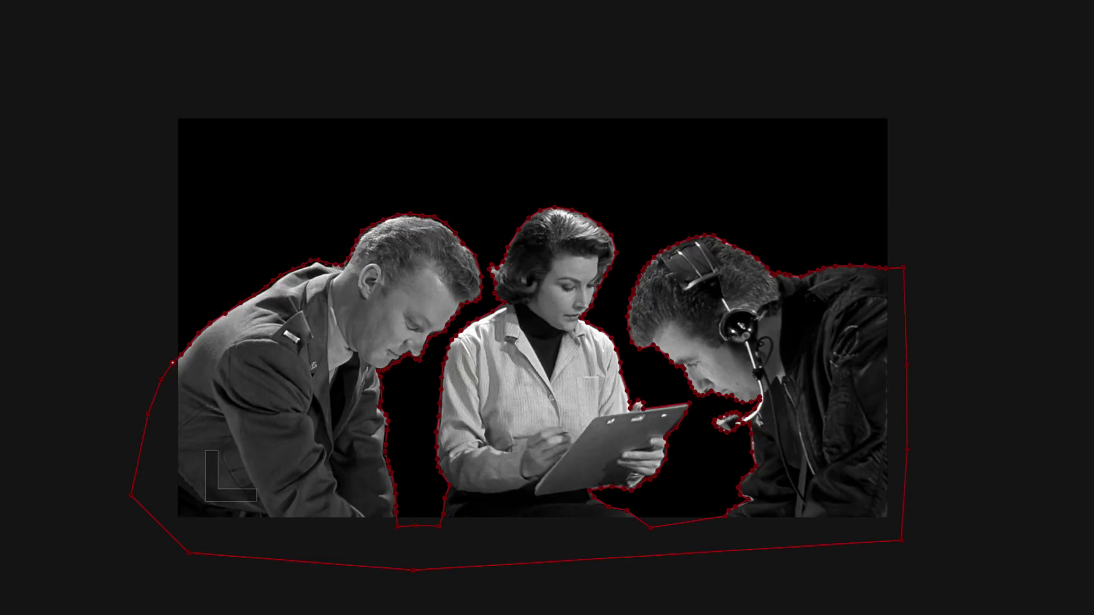
{"action": "left_click", "coordinate": [876, 33]}
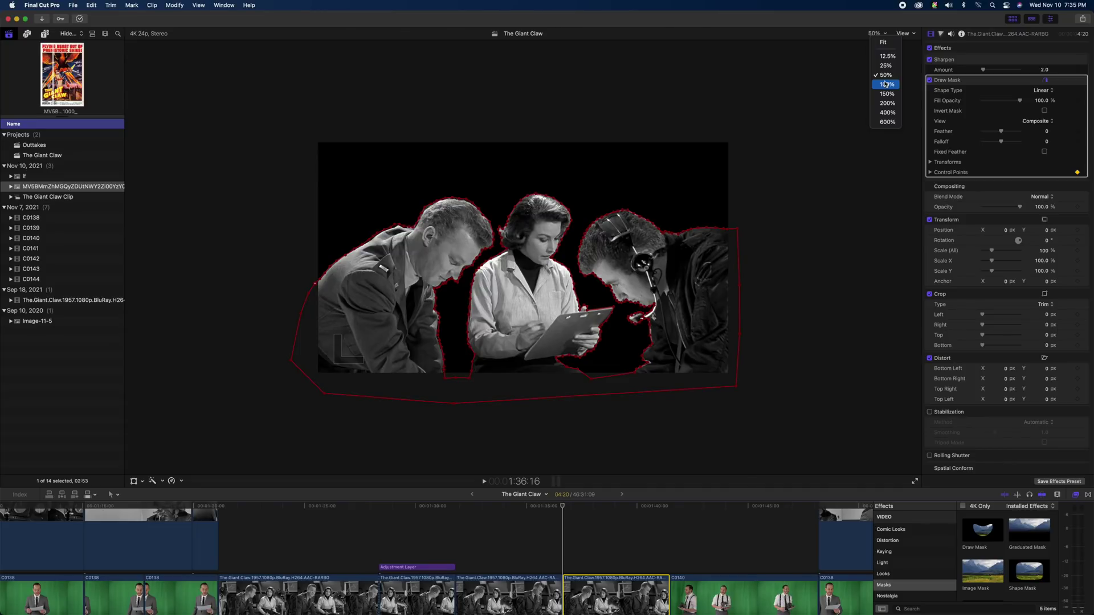
{"action": "left_click", "coordinate": [885, 84]}
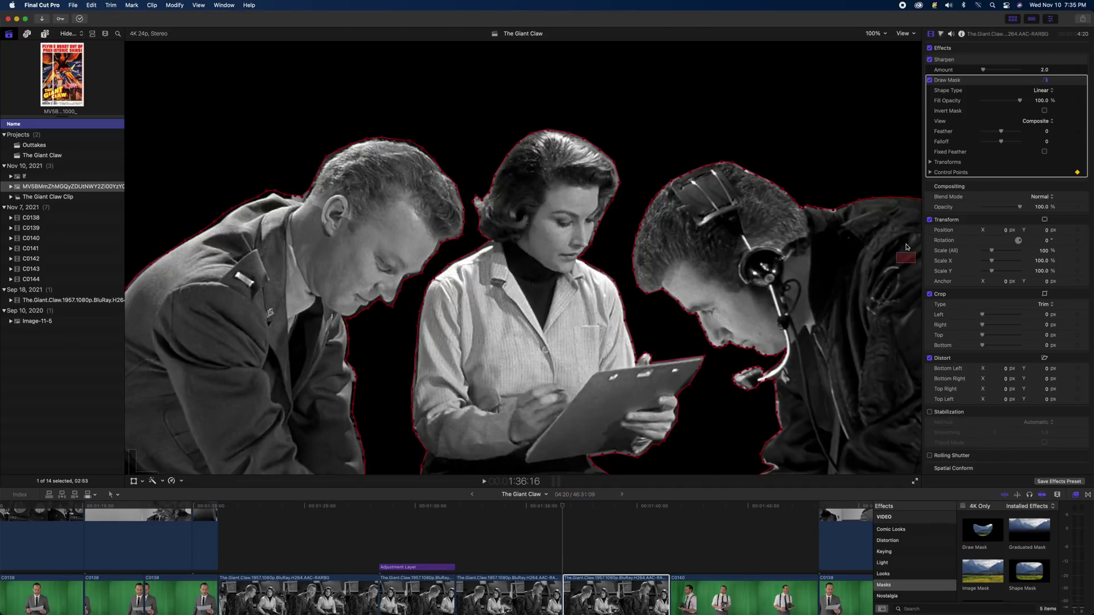
{"action": "left_click_drag", "start_coordinate": [905, 256], "coordinate": [895, 265]}
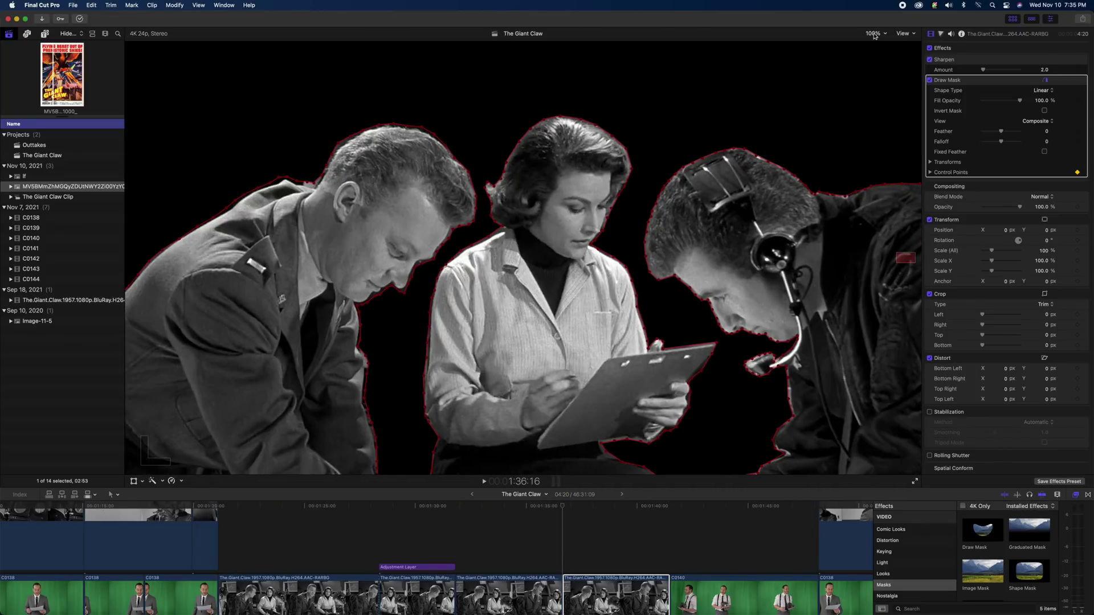
{"action": "left_click", "coordinate": [904, 263]}
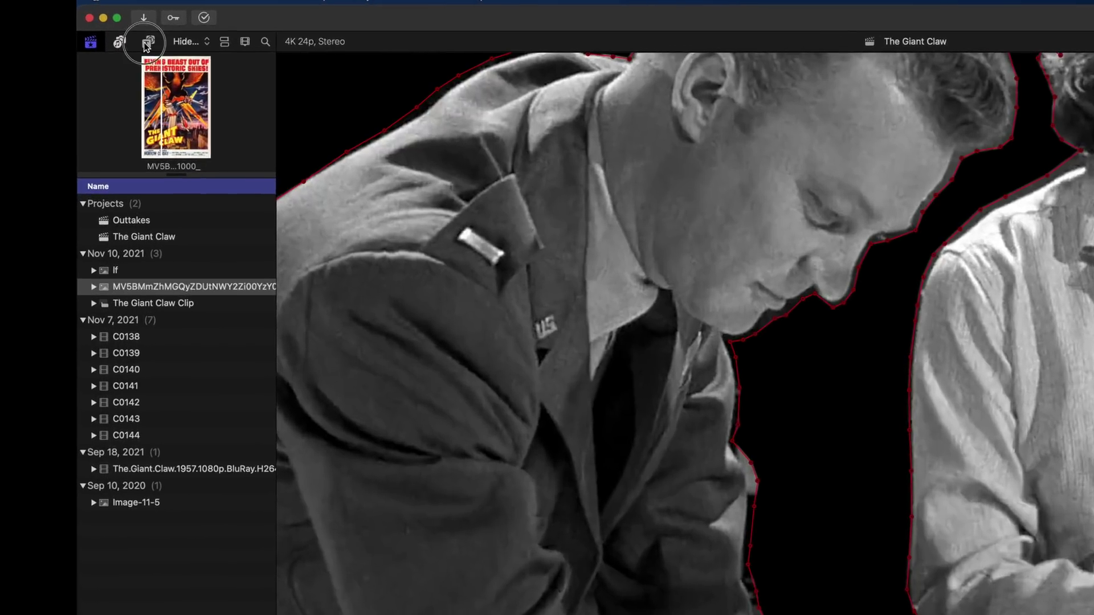
- Place the blue Vivid solid generator beneath the masked film clip and shift it slightly earlier in the timeline
{"action": "left_click", "coordinate": [61, 35]}
{"action": "left_click", "coordinate": [143, 343]}
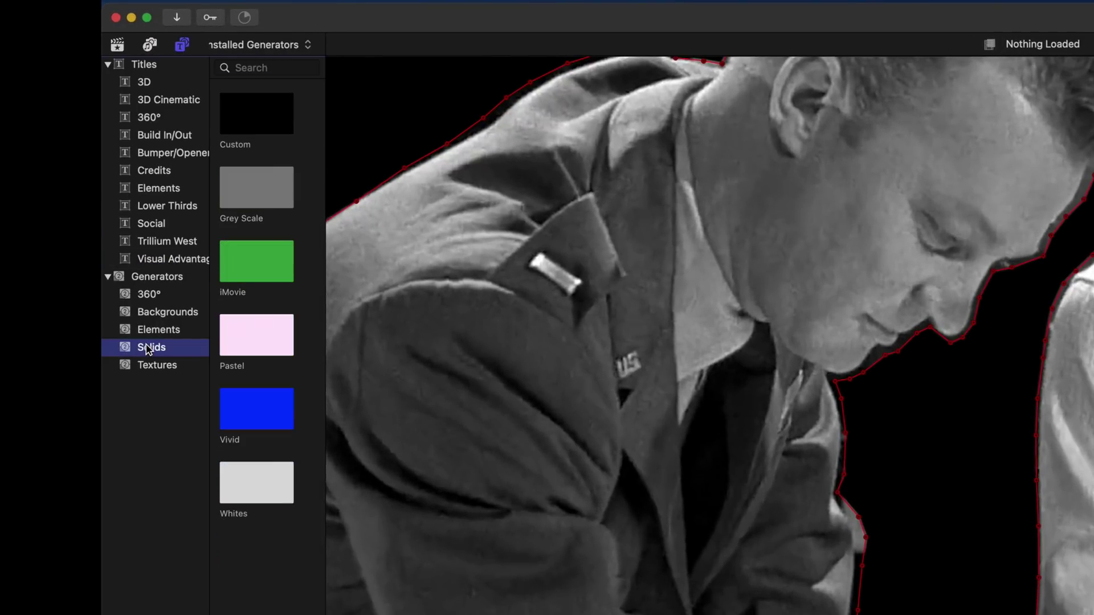
{"action": "left_click_drag", "start_coordinate": [245, 415], "coordinate": [633, 611]}
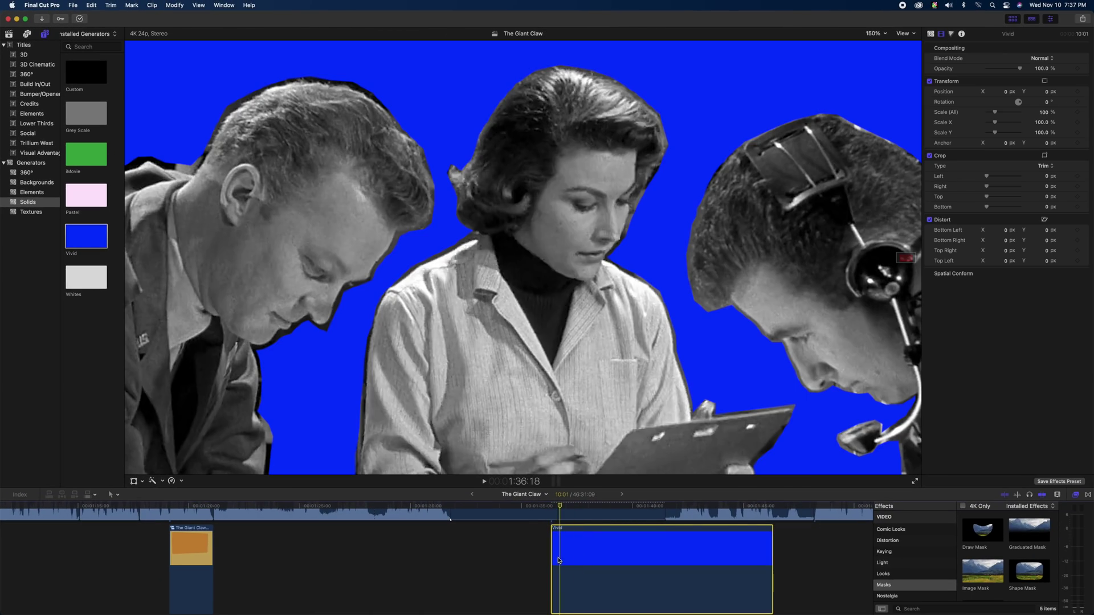
{"action": "left_click_drag", "start_coordinate": [571, 579], "coordinate": [497, 582]}
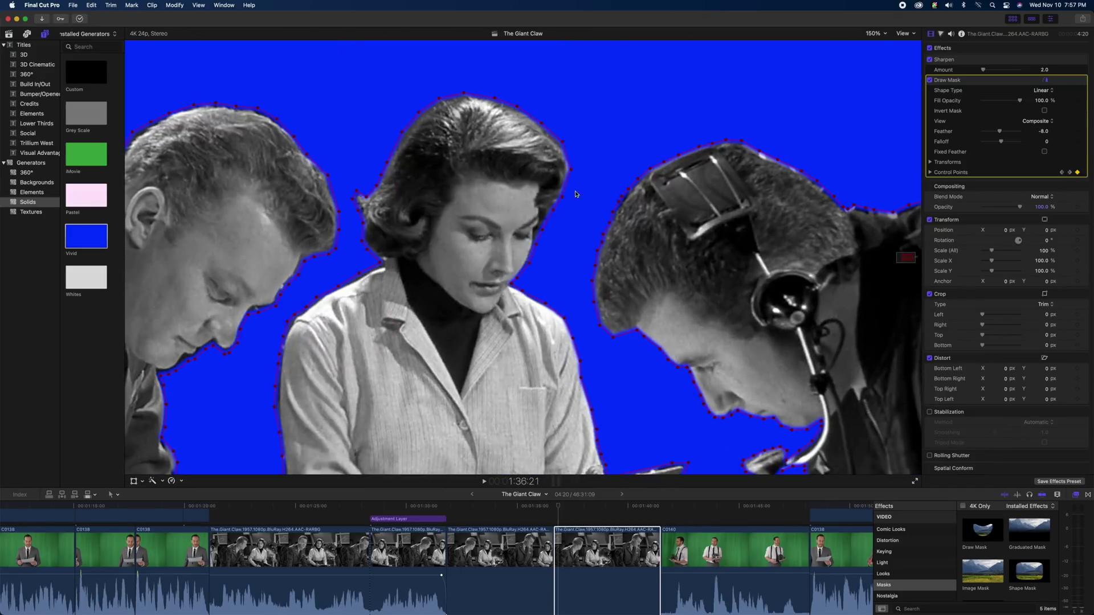
- Fit the mask outline to the woman's movement frame by frame from 1:36:21 to 1:37:04, checking it against neighbouring frames
{"action": "key", "text": "Right"}
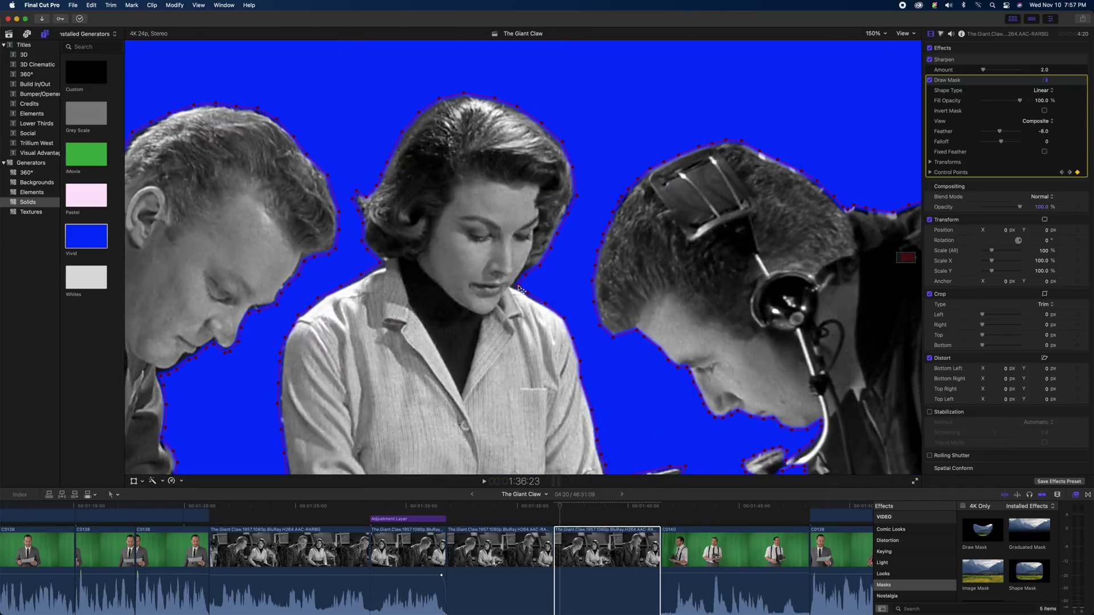
{"action": "key", "text": "Right"}
{"action": "left_click_drag", "start_coordinate": [597, 163], "coordinate": [498, 266]}
{"action": "key", "text": "Left"}
{"action": "key", "text": "Left"}
{"action": "key", "text": "Left"}
{"action": "key", "text": "Left"}
{"action": "key", "text": "Right"}
{"action": "key", "text": "Right"}
{"action": "key", "text": "Right"}
{"action": "key", "text": "Right"}
{"action": "key", "text": "Right"}
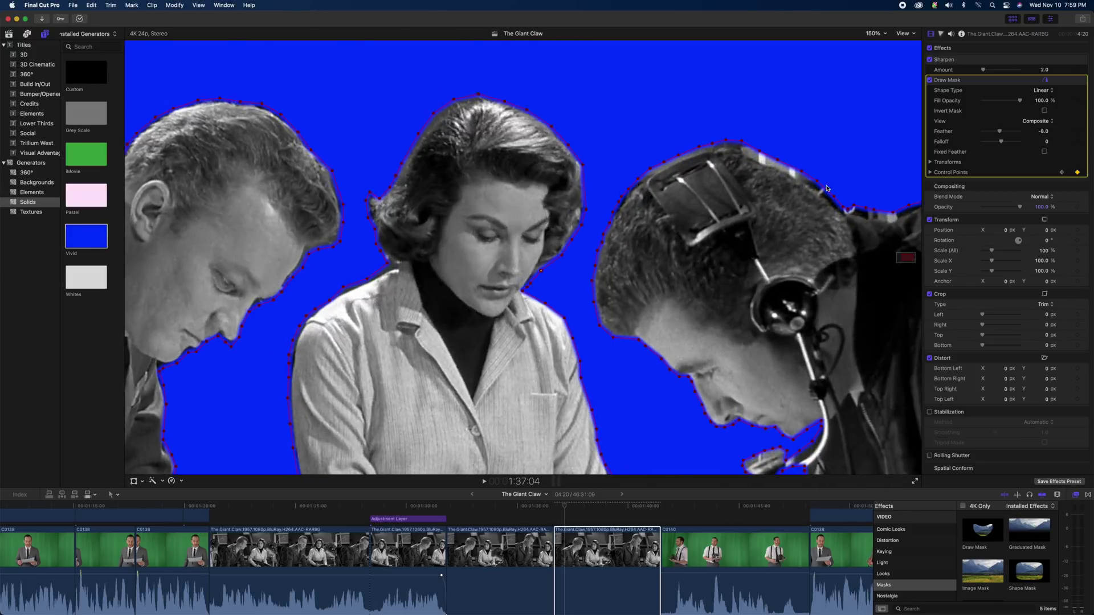
- Reshape the mask around the officer's face and the woman's shoulder at 1:37:06
{"action": "left_click", "coordinate": [1061, 172]}
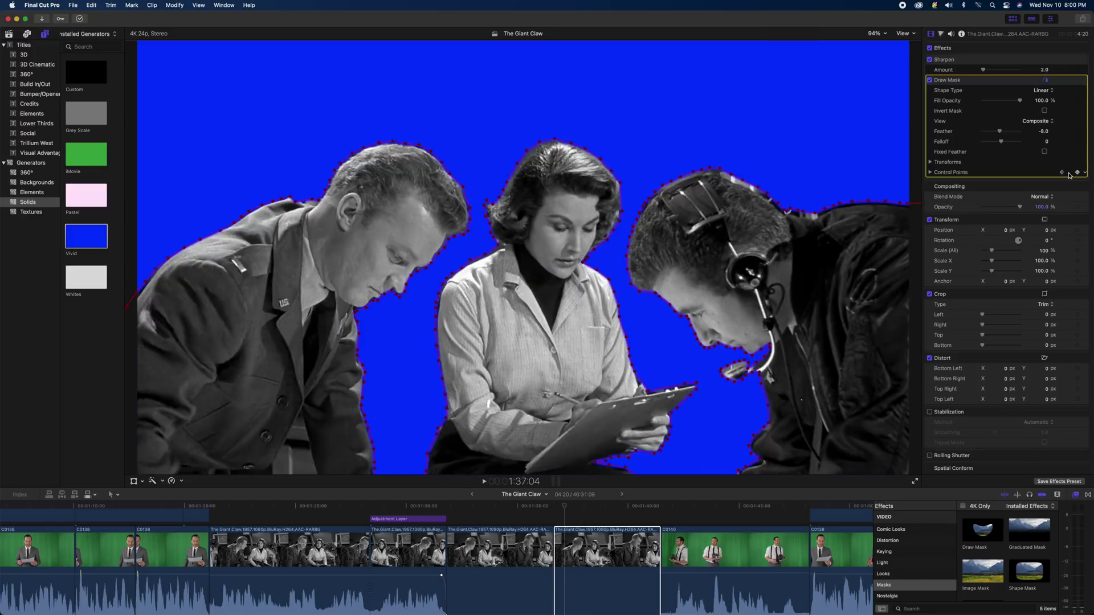
{"action": "left_click", "coordinate": [1069, 172]}
{"action": "key", "text": "super+equal"}
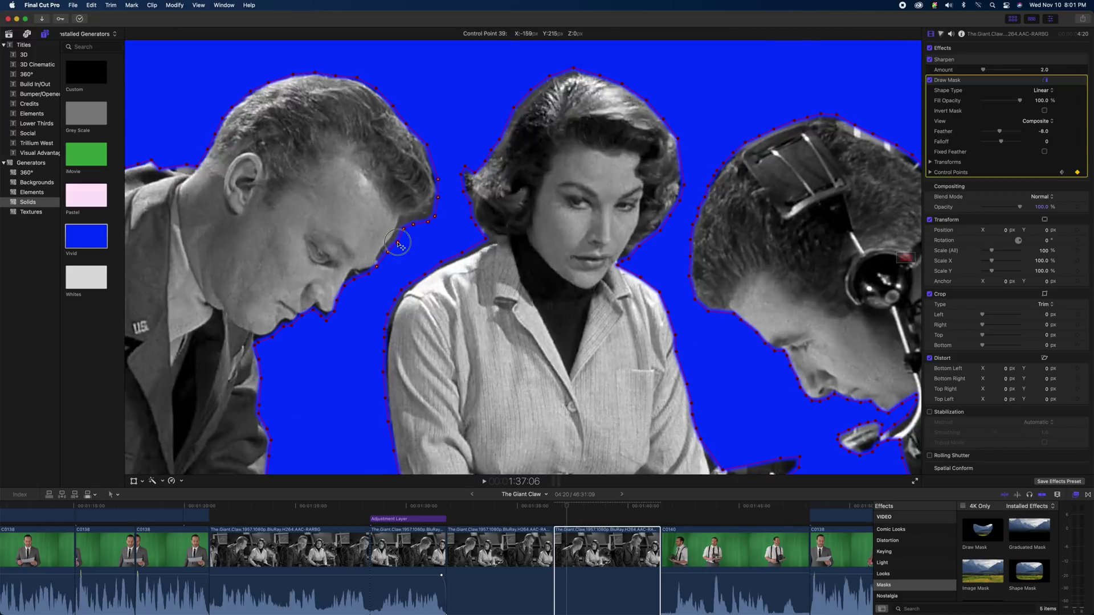
{"action": "scroll", "coordinate": [327, 319], "scroll_direction": "down", "scroll_amount": 5}
{"action": "left_click_drag", "start_coordinate": [728, 298], "coordinate": [792, 384]}
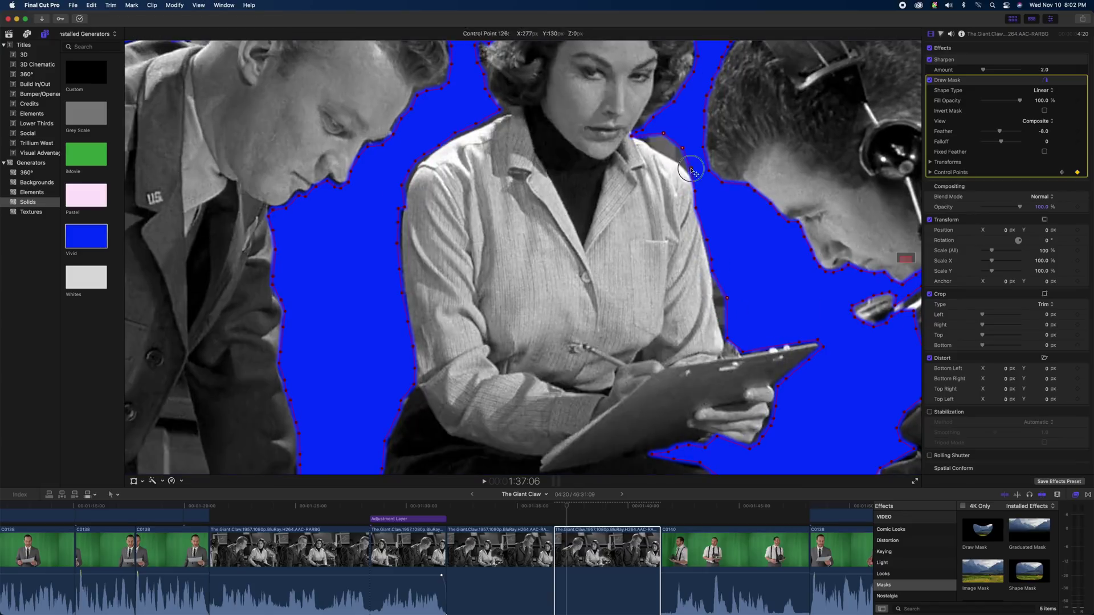
- Move the mask points on both sides of the woman's hair to follow her outline at 1:37:07
{"action": "key", "text": "Right"}
{"action": "scroll", "coordinate": [774, 251], "scroll_direction": "up", "scroll_amount": 5}
{"action": "key", "text": "shift+z"}
{"action": "left_click_drag", "start_coordinate": [474, 194], "coordinate": [477, 197]}
{"action": "left_click_drag", "start_coordinate": [716, 184], "coordinate": [692, 184]}
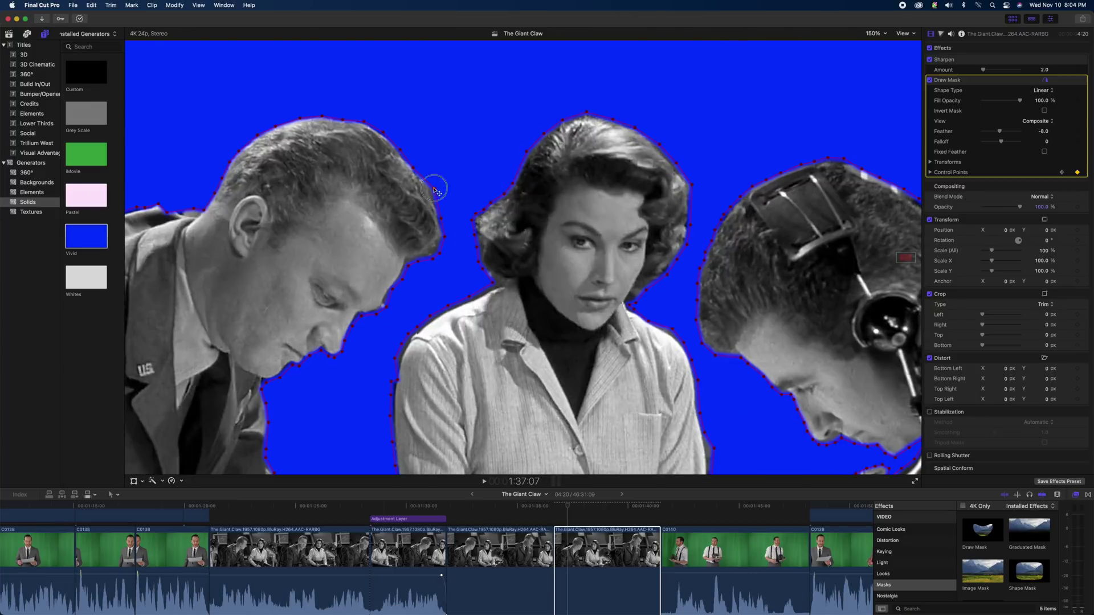
- Compare the frames around 1:37:07 and reposition the mask points beside the woman's shoulder
{"action": "key", "text": "Right"}
{"action": "key", "text": "Left"}
{"action": "key", "text": "Left"}
{"action": "key", "text": "Left"}
{"action": "left_click_drag", "start_coordinate": [661, 318], "coordinate": [681, 315]}
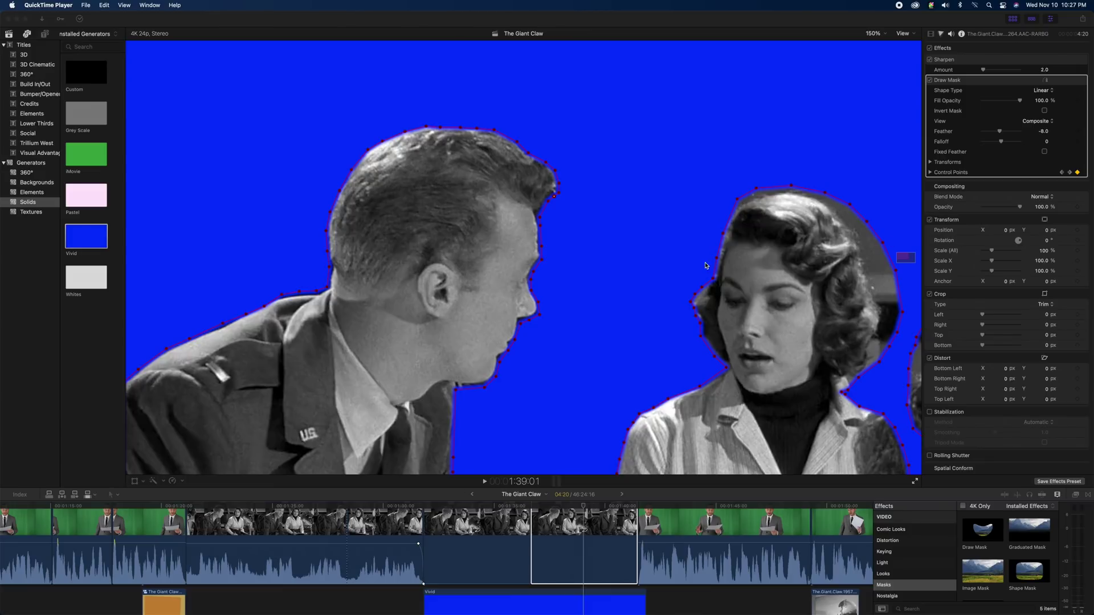
- Examine the Shape Type options available for the Draw Mask
{"action": "left_click", "coordinate": [420, 503]}
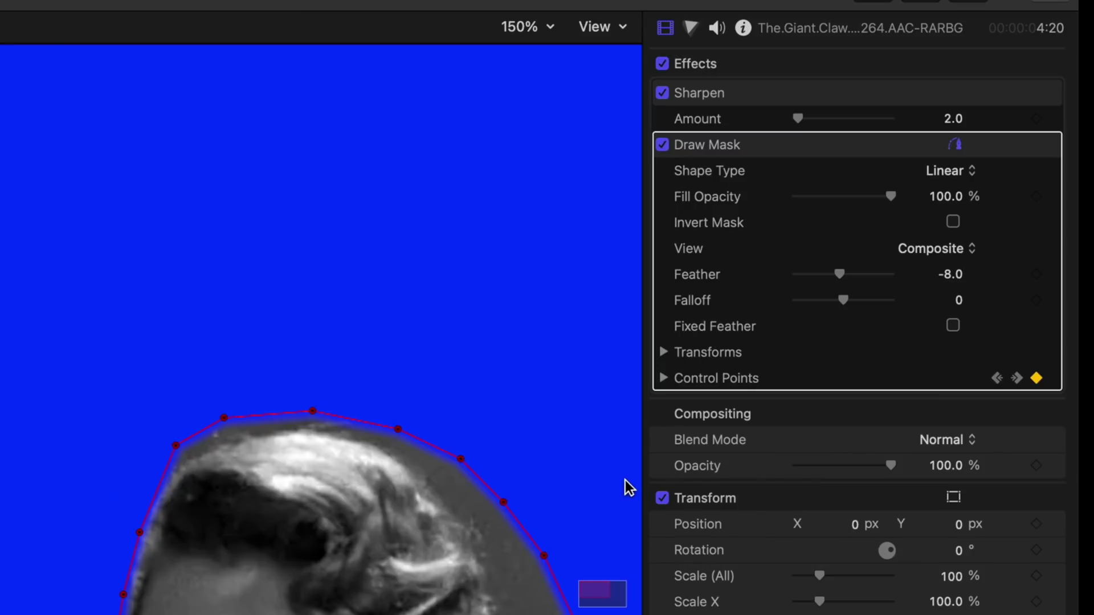
{"action": "left_click", "coordinate": [937, 174]}
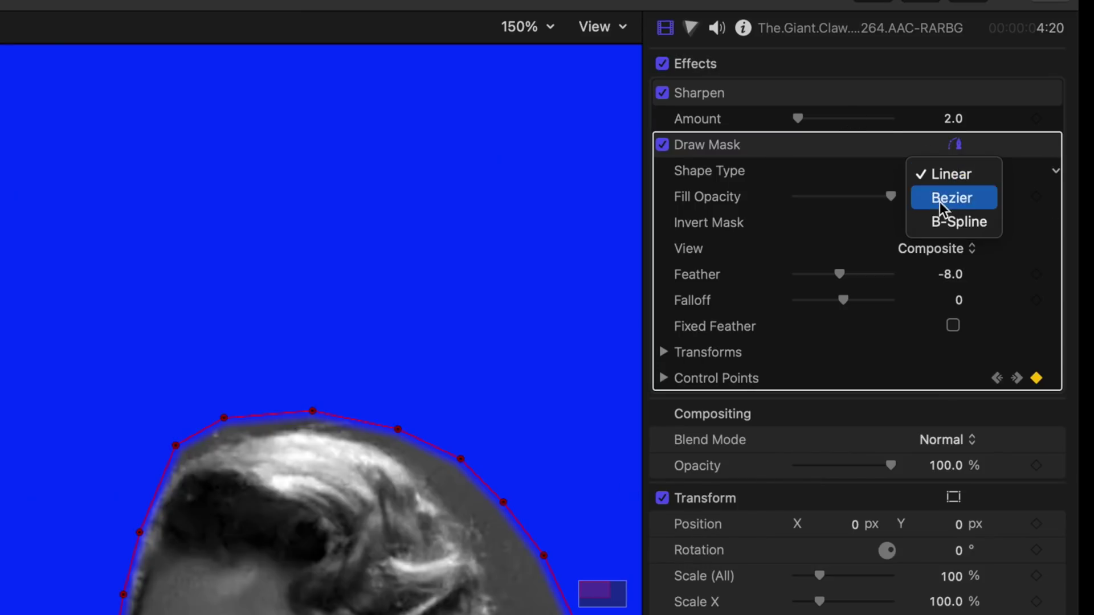
{"action": "key", "text": "Escape"}
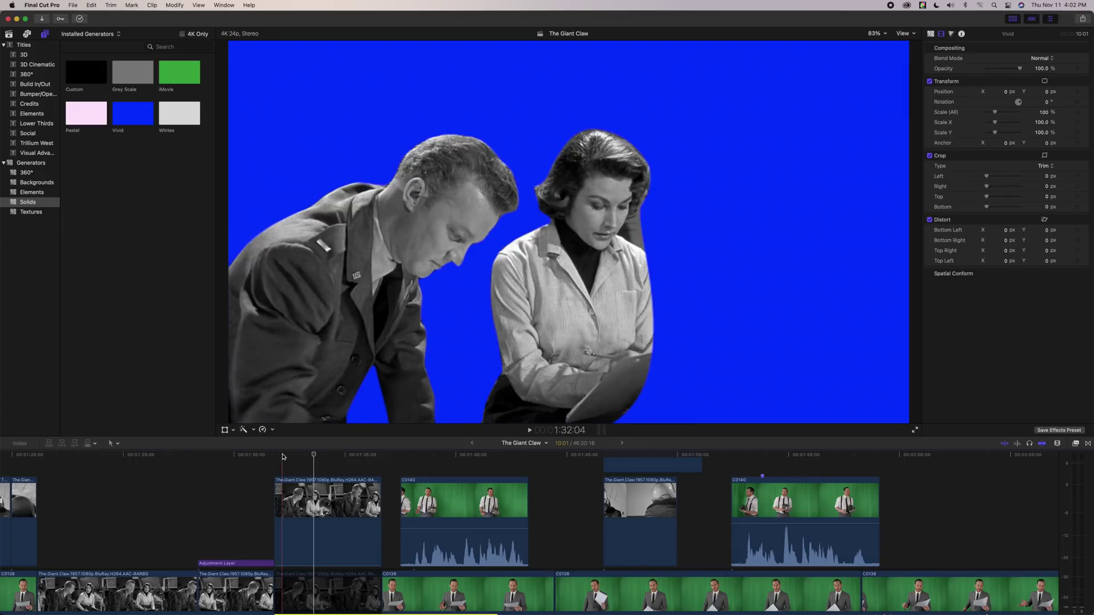
- Review the masked clip against the blue background and enable the unmasked film clip underneath it
{"action": "left_click_drag", "start_coordinate": [276, 454], "coordinate": [326, 455]}
{"action": "scroll", "coordinate": [316, 514], "scroll_direction": "down", "scroll_amount": 1}
{"action": "scroll", "coordinate": [316, 515], "scroll_direction": "down", "scroll_amount": 2}
{"action": "left_click", "coordinate": [317, 558]}
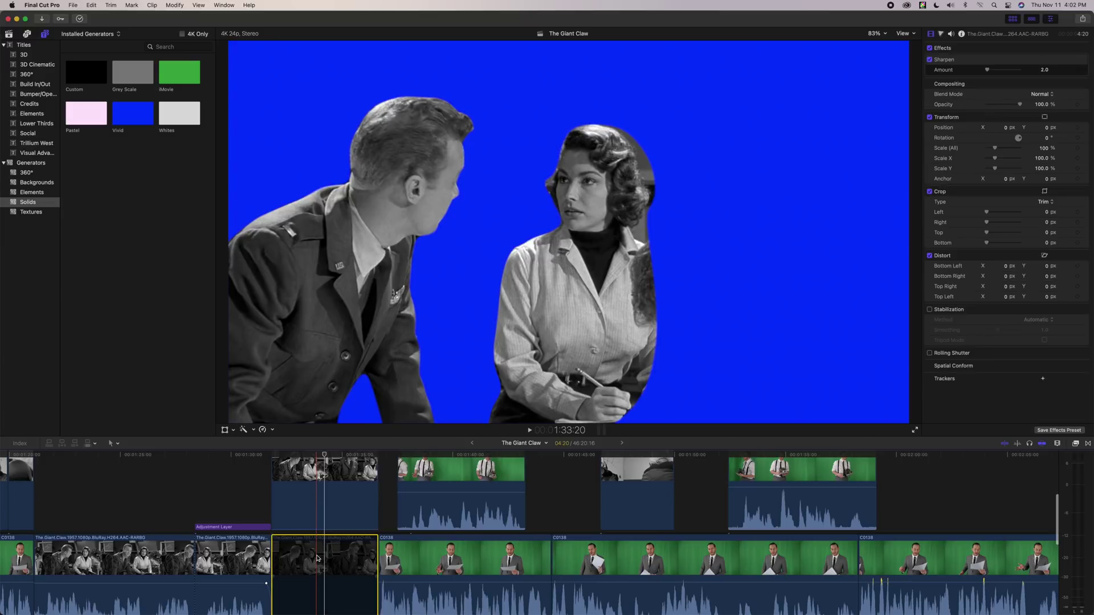
{"action": "key", "text": "v"}
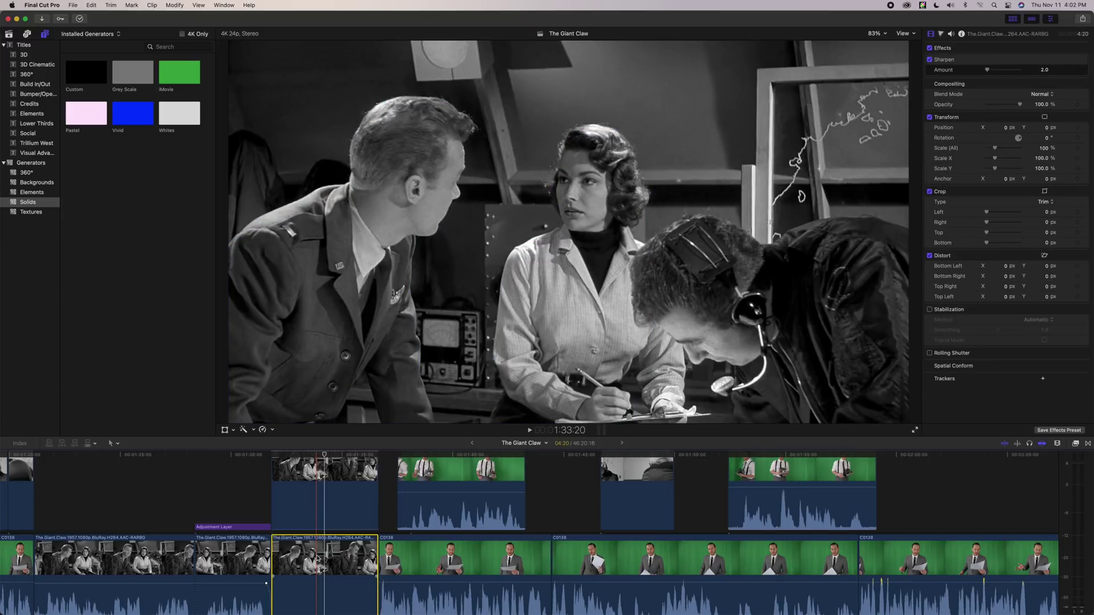
- Move the blue Vivid solid later in the timeline, away from beneath the masked film clip
{"action": "scroll", "coordinate": [317, 564], "scroll_direction": "down", "scroll_amount": 5}
{"action": "scroll", "coordinate": [319, 574], "scroll_direction": "down", "scroll_amount": 5}
{"action": "left_click_drag", "start_coordinate": [327, 564], "coordinate": [753, 573]}
- Place green screen clip C0140 directly beneath the masked film clip, aligned with its start, and play back the composite
{"action": "scroll", "coordinate": [307, 598], "scroll_direction": "up", "scroll_amount": 10}
{"action": "scroll", "coordinate": [305, 599], "scroll_direction": "up", "scroll_amount": 1}
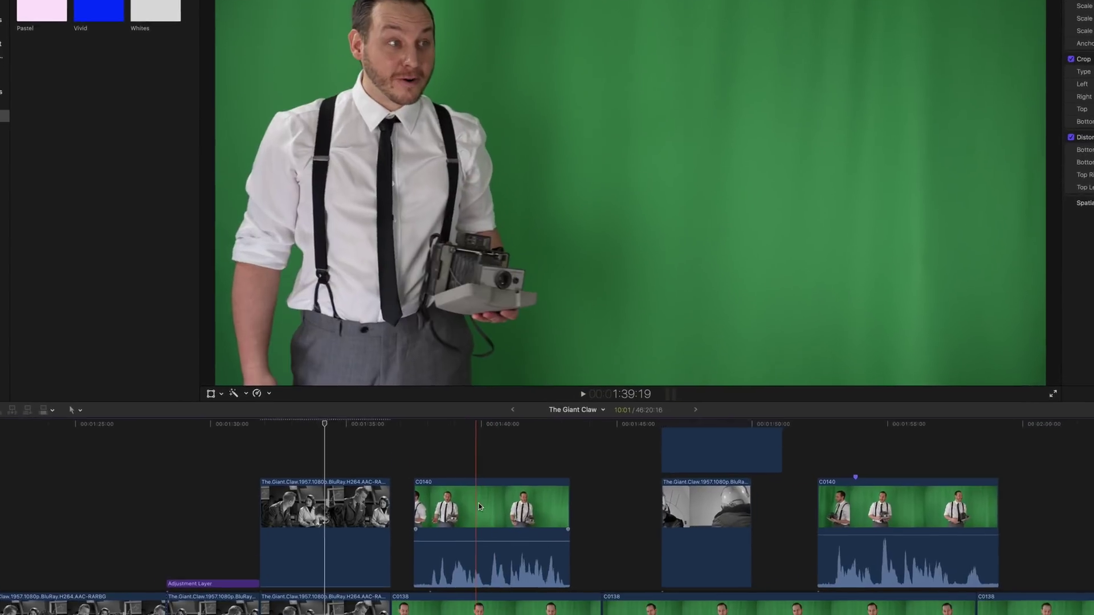
{"action": "scroll", "coordinate": [387, 502], "scroll_direction": "down", "scroll_amount": 8}
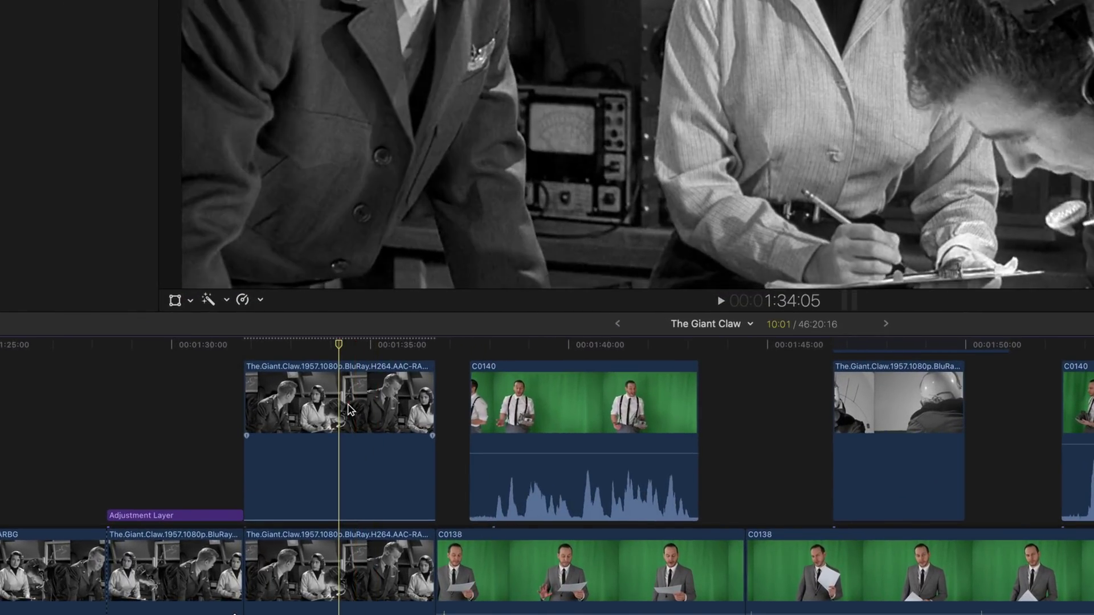
{"action": "scroll", "coordinate": [340, 410], "scroll_direction": "left", "scroll_amount": 3}
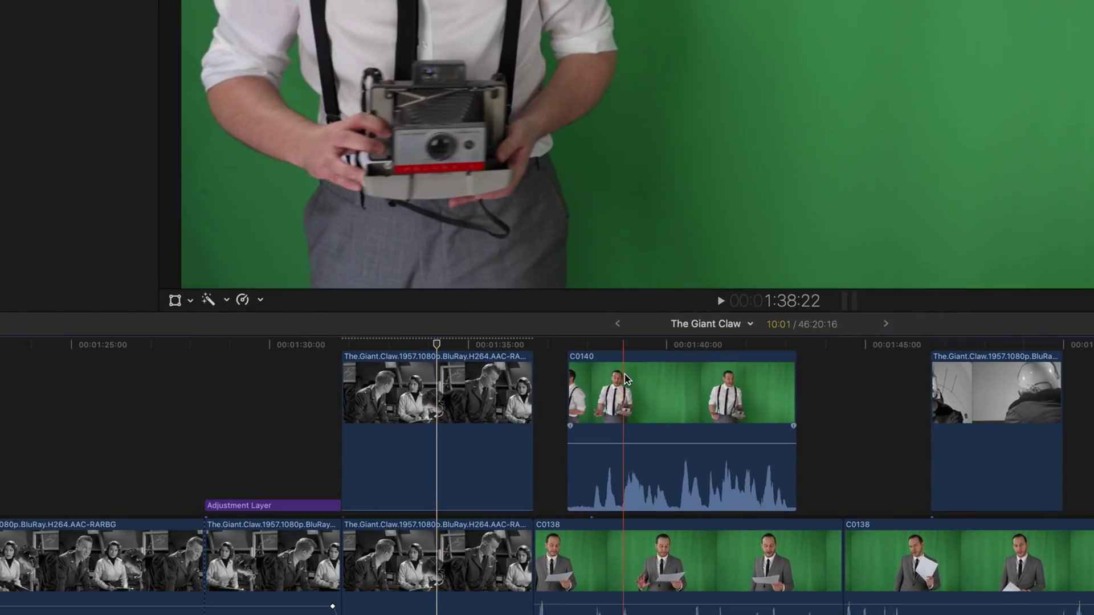
{"action": "left_click_drag", "start_coordinate": [624, 381], "coordinate": [402, 381]}
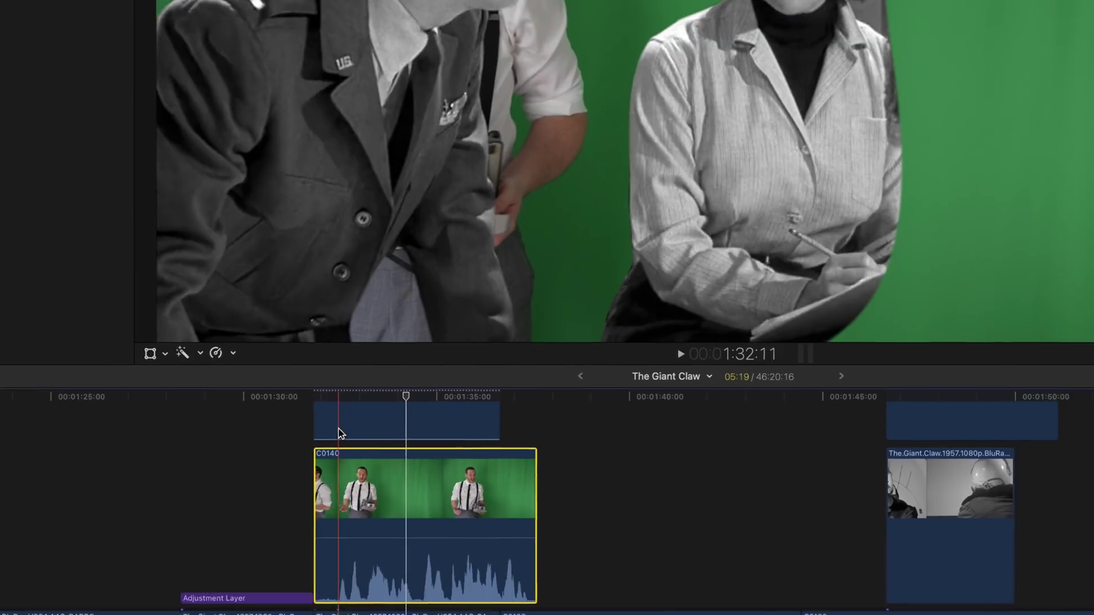
{"action": "key", "text": "space"}
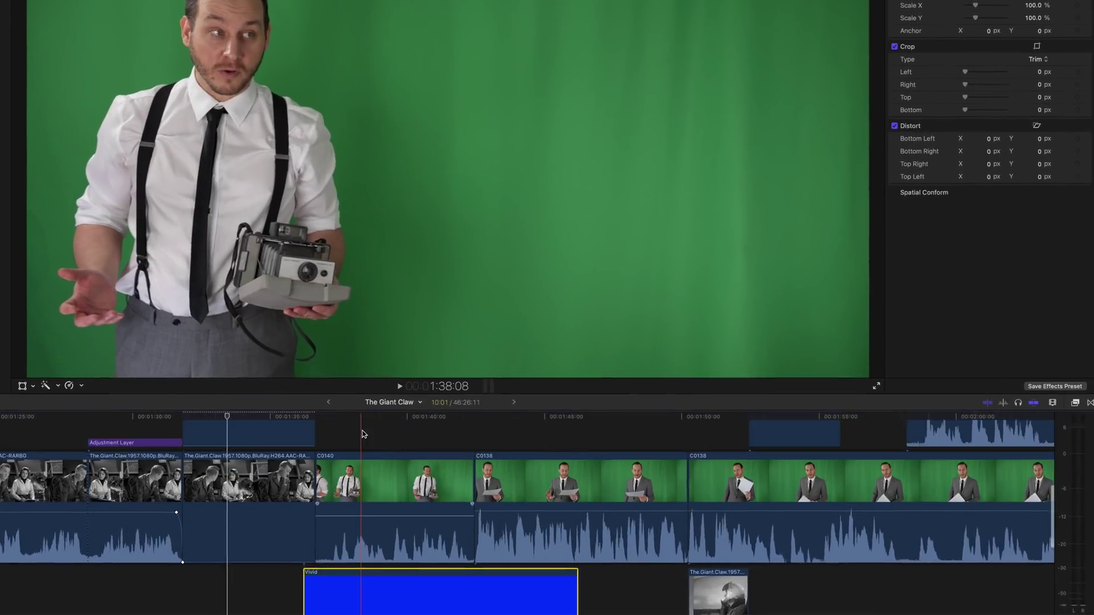
- Apply the Keyer effect to green screen clip C0140 and switch the key's view to Matte
{"action": "left_click", "coordinate": [365, 482]}
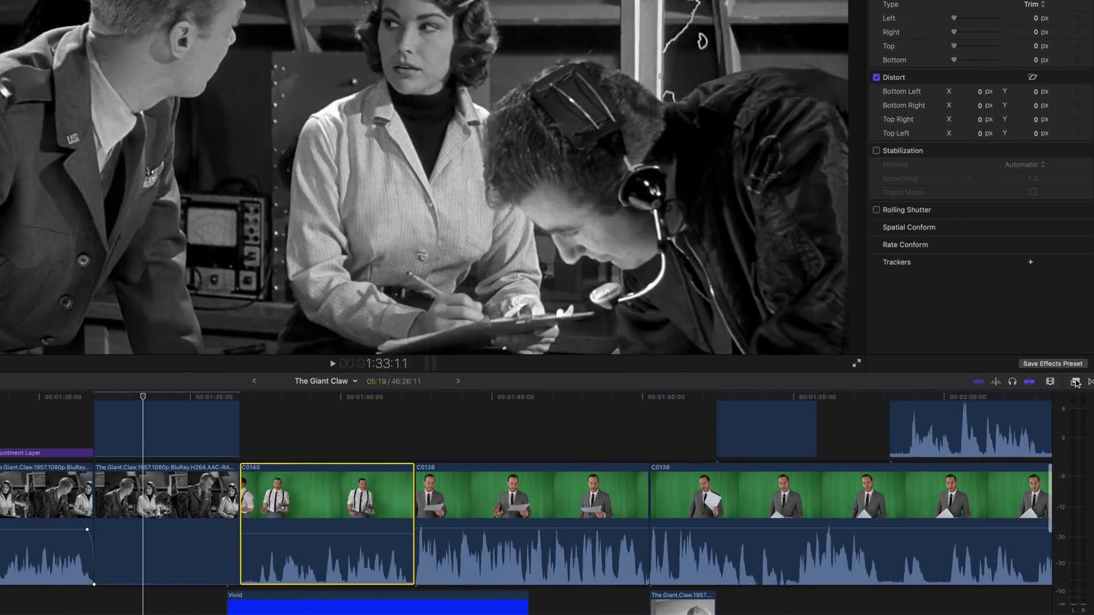
{"action": "left_click", "coordinate": [1075, 403]}
{"action": "left_click", "coordinate": [935, 440]}
{"action": "left_click_drag", "start_coordinate": [342, 511], "coordinate": [342, 511]}
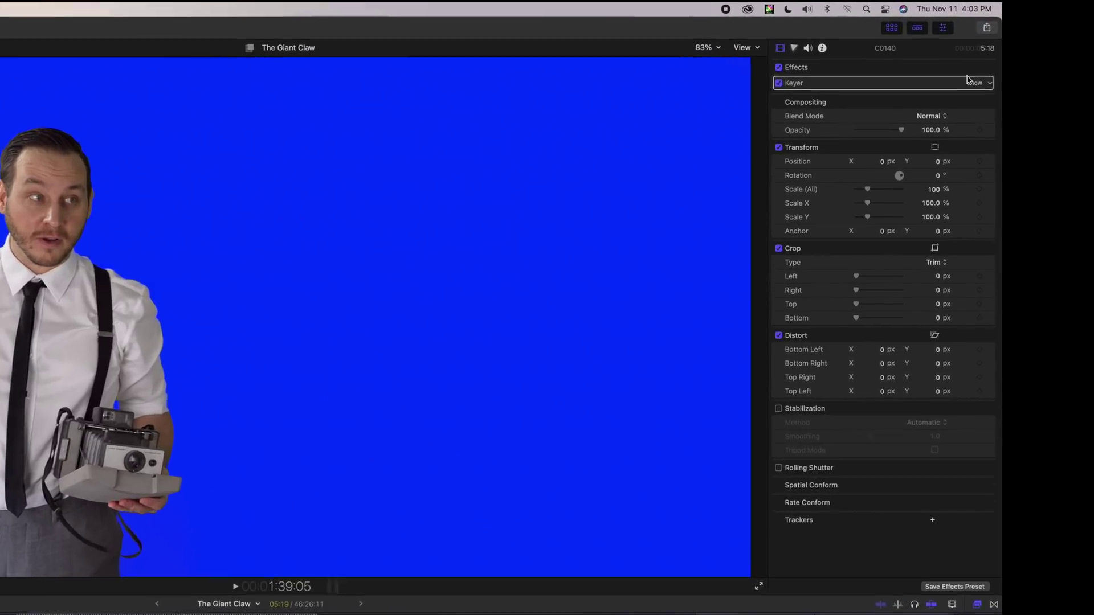
{"action": "left_click", "coordinate": [1074, 60]}
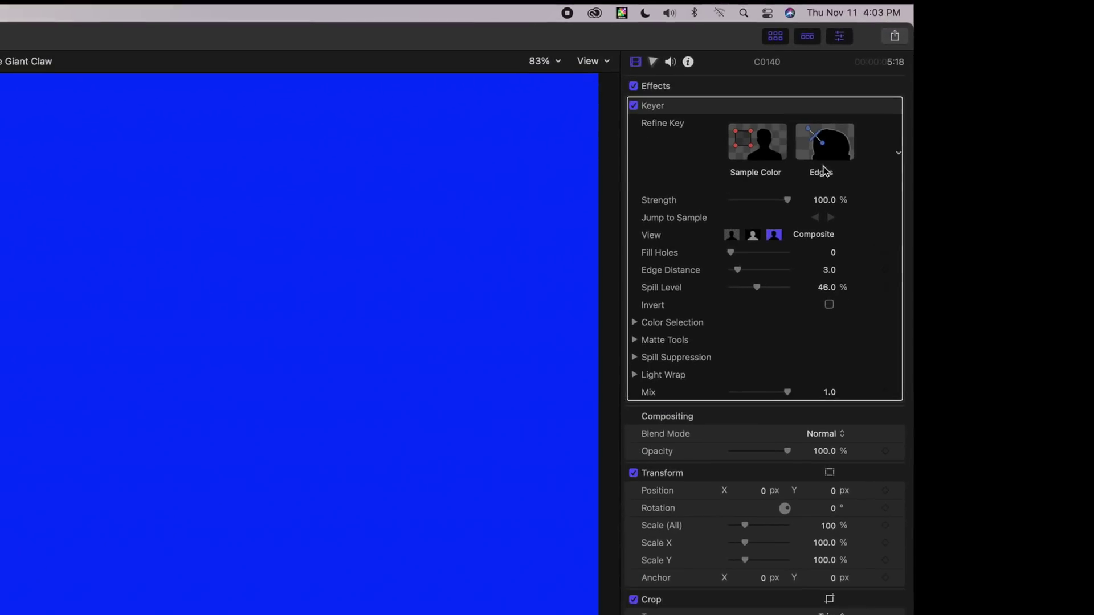
{"action": "left_click", "coordinate": [720, 250]}
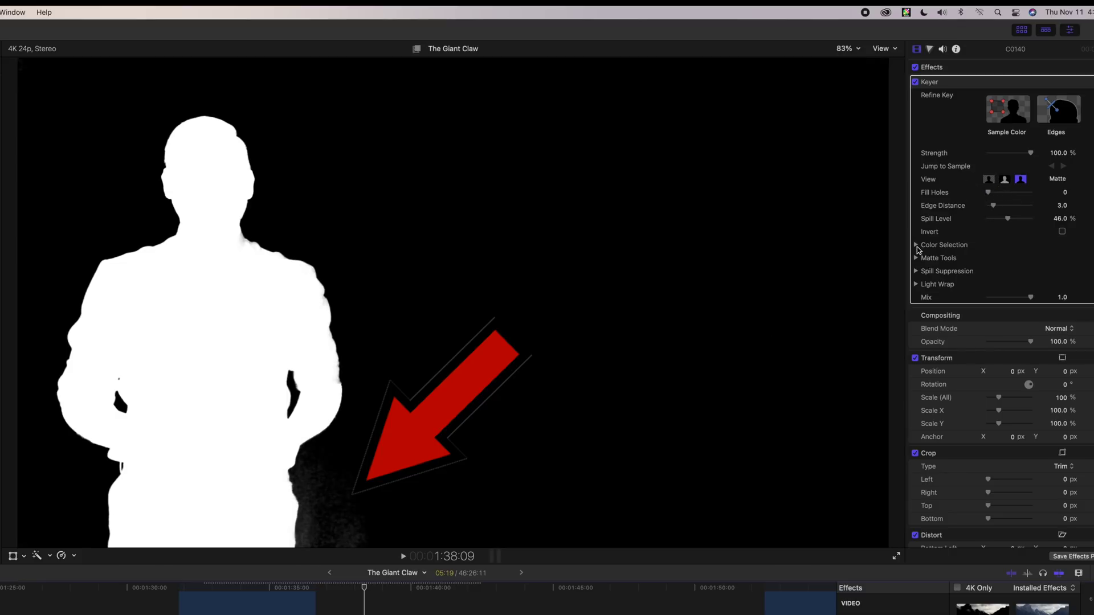
- Sample a large rectangle of the darker green beside the performer's waist with the Keyer's Sample Color tool and show the composite
{"action": "left_click", "coordinate": [990, 180]}
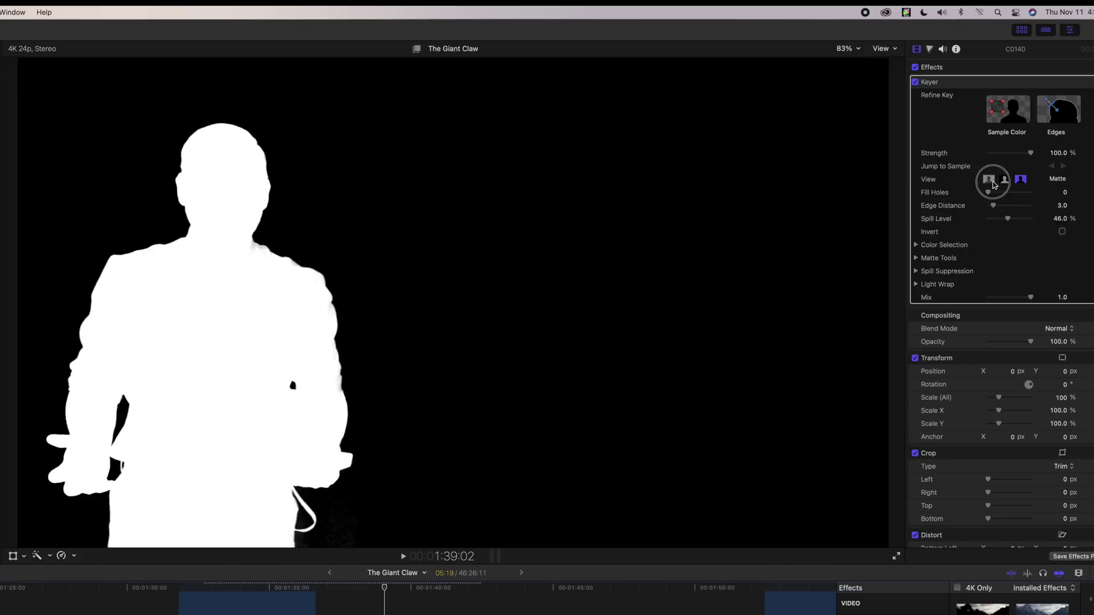
{"action": "left_click", "coordinate": [1020, 180]}
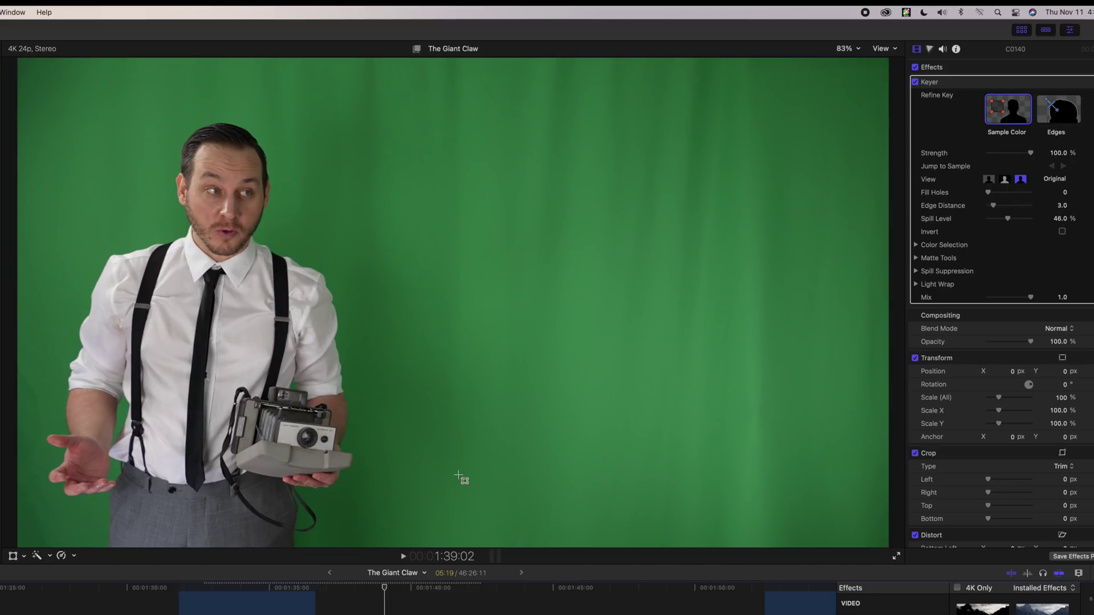
{"action": "left_click_drag", "start_coordinate": [571, 351], "coordinate": [414, 432]}
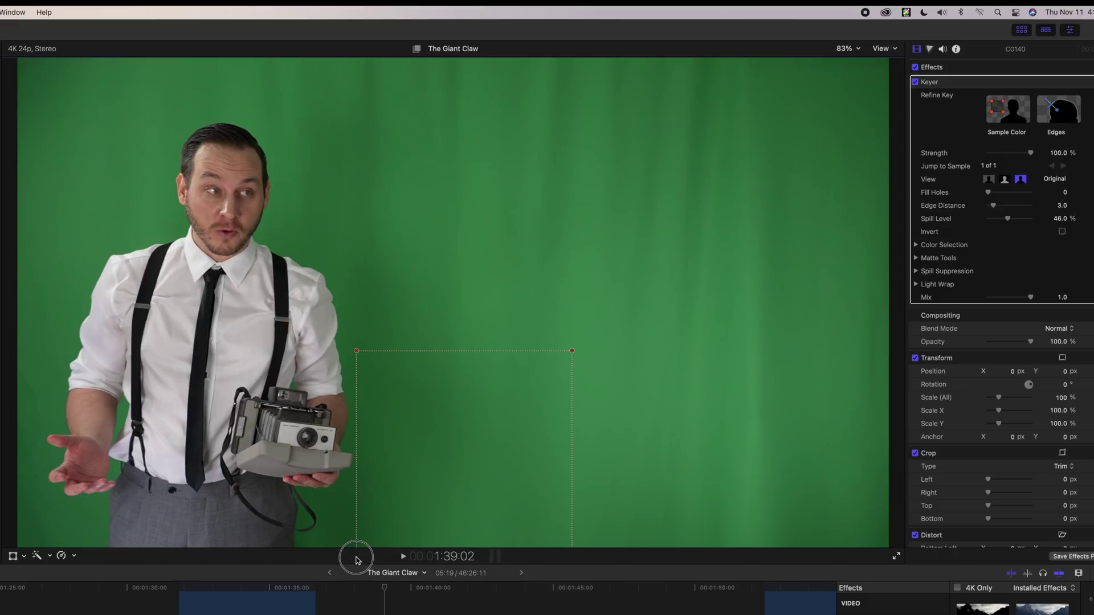
{"action": "left_click", "coordinate": [990, 179]}
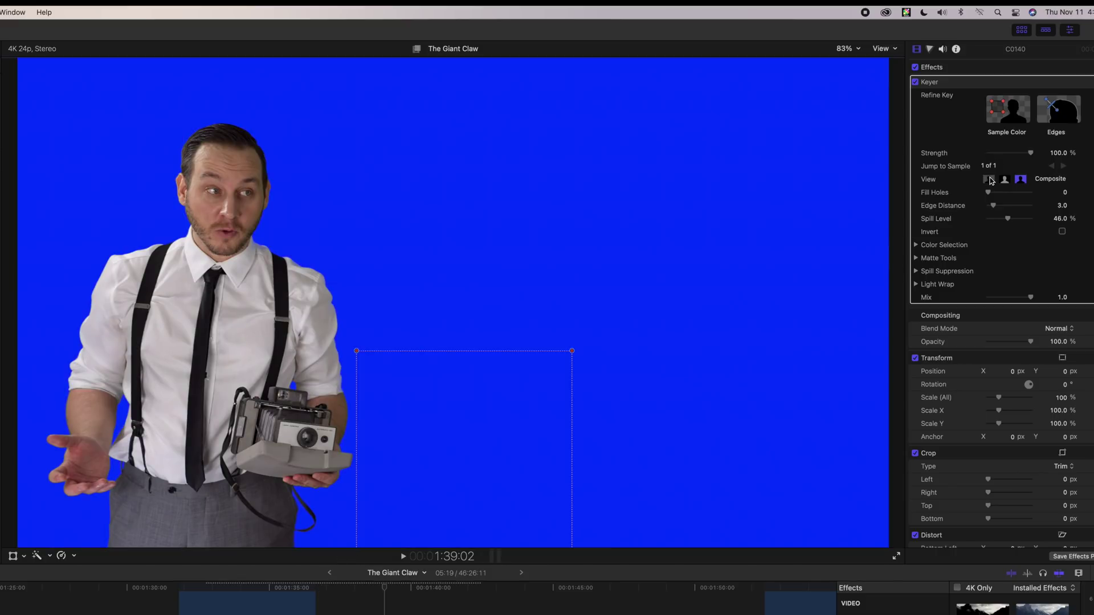
- Check the key's matte across the clip, set Fill Holes to about 2.2, and switch the view back to Composite
{"action": "left_click", "coordinate": [1005, 179]}
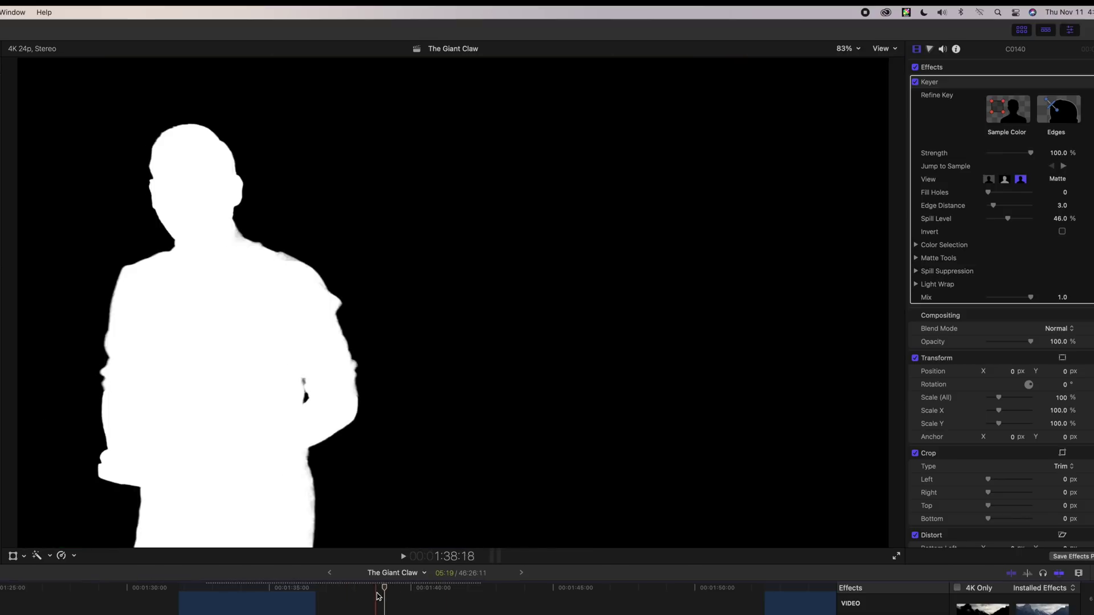
{"action": "left_click", "coordinate": [420, 592]}
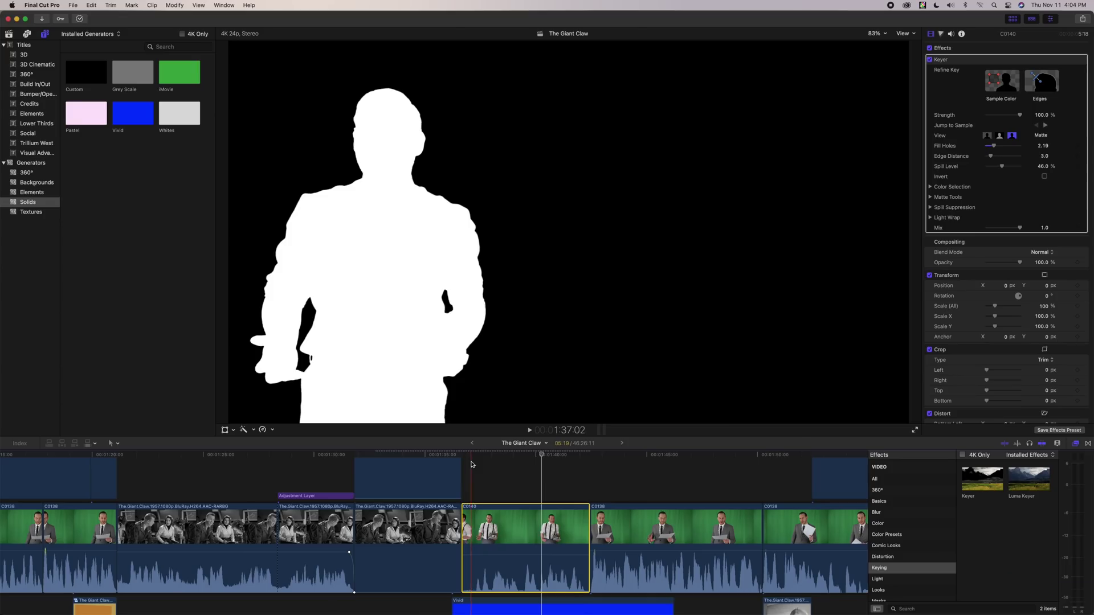
{"action": "left_click", "coordinate": [1004, 180]}
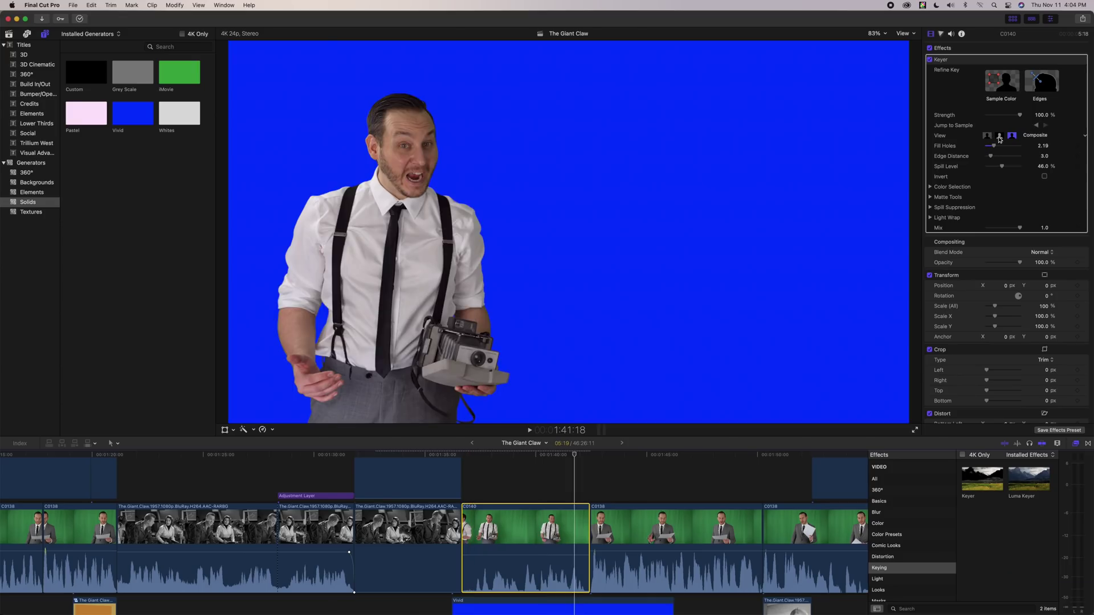
- Move the keyed clip C0140 earlier in the timeline to sit directly beneath the masked film clip, aligned with its start
{"action": "scroll", "coordinate": [506, 477], "scroll_direction": "up", "scroll_amount": 3}
{"action": "scroll", "coordinate": [506, 476], "scroll_direction": "left", "scroll_amount": 3}
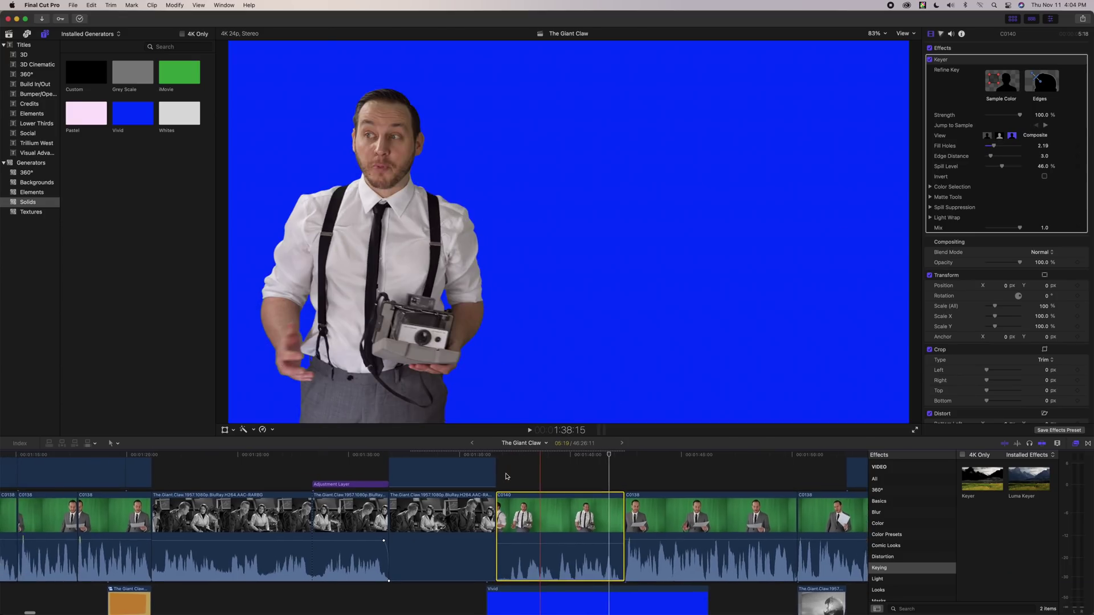
{"action": "left_click_drag", "start_coordinate": [542, 557], "coordinate": [434, 485]}
{"action": "scroll", "coordinate": [416, 478], "scroll_direction": "up", "scroll_amount": 5}
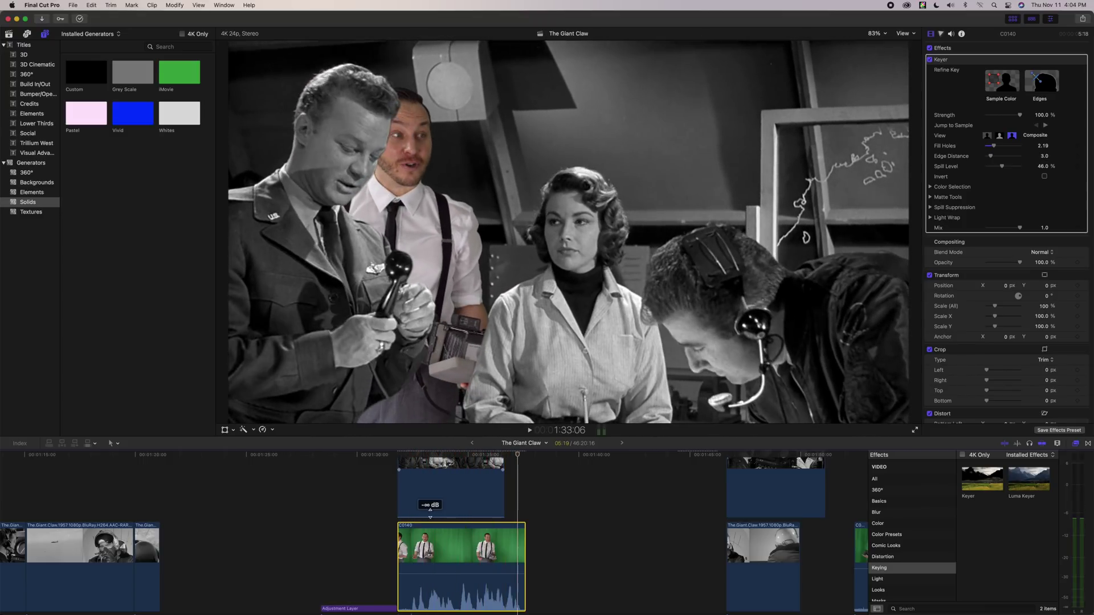
{"action": "scroll", "coordinate": [456, 507], "scroll_direction": "down", "scroll_amount": 3}
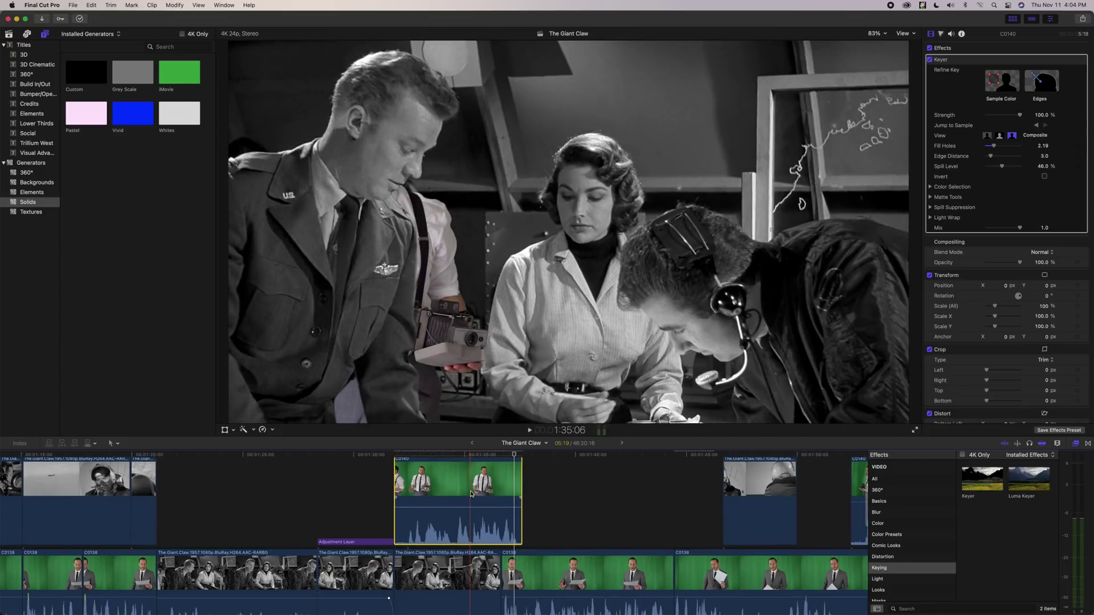
{"action": "scroll", "coordinate": [472, 493], "scroll_direction": "up", "scroll_amount": 4}
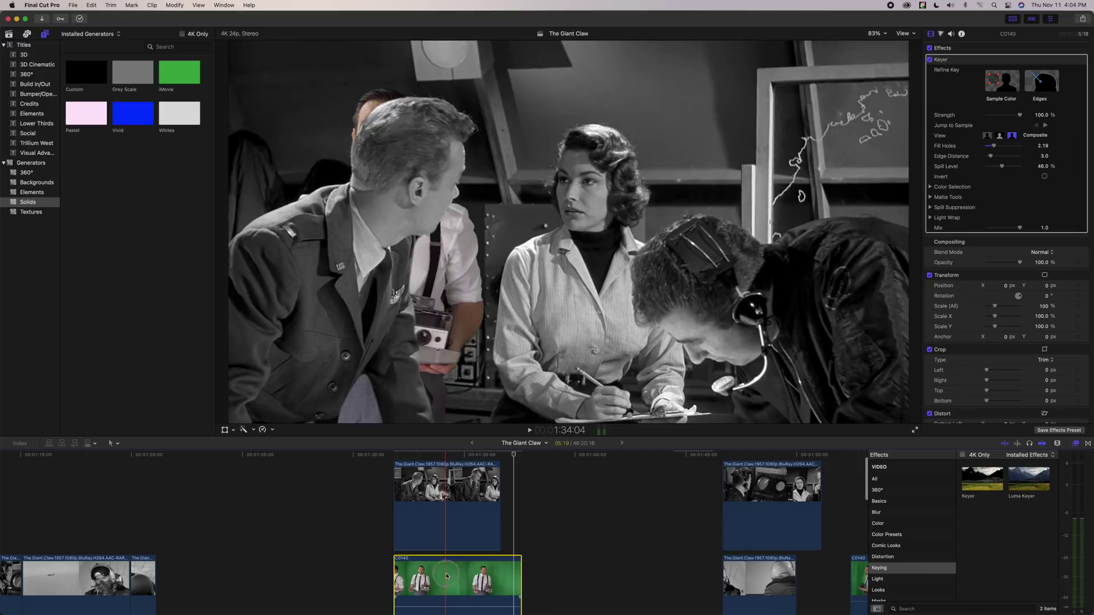
- Transform clip C0140 to place the performer between the officer and the woman, at 105% scale and about X 671.8, Y 13.1 px
{"action": "left_click", "coordinate": [447, 479]}
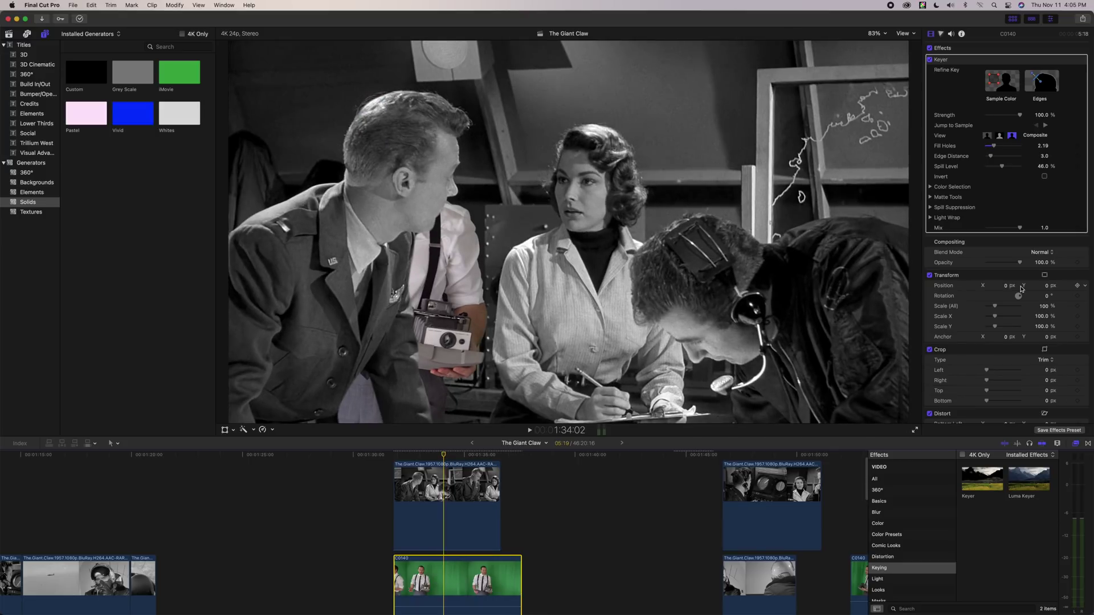
{"action": "left_click", "coordinate": [1047, 276]}
{"action": "left_click", "coordinate": [466, 241]}
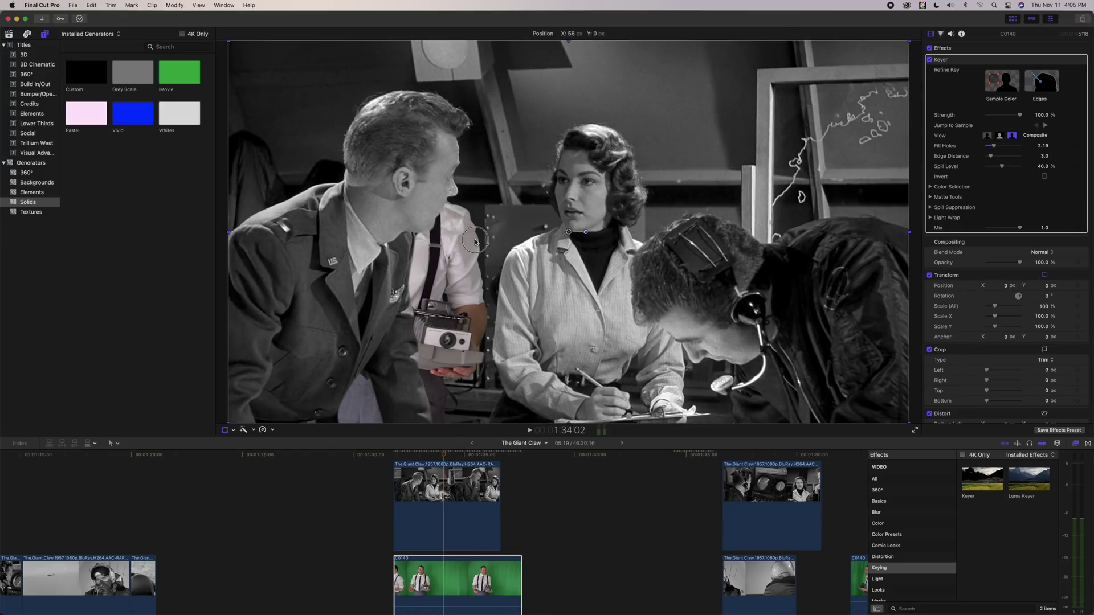
{"action": "left_click_drag", "start_coordinate": [487, 242], "coordinate": [553, 253]}
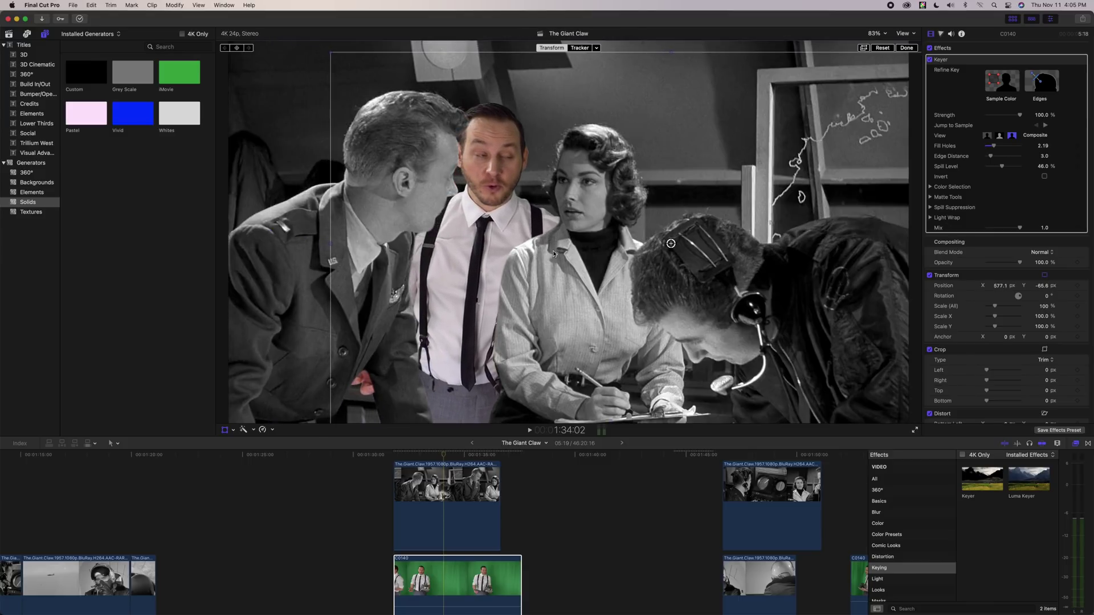
{"action": "left_click_drag", "start_coordinate": [462, 285], "coordinate": [462, 277]}
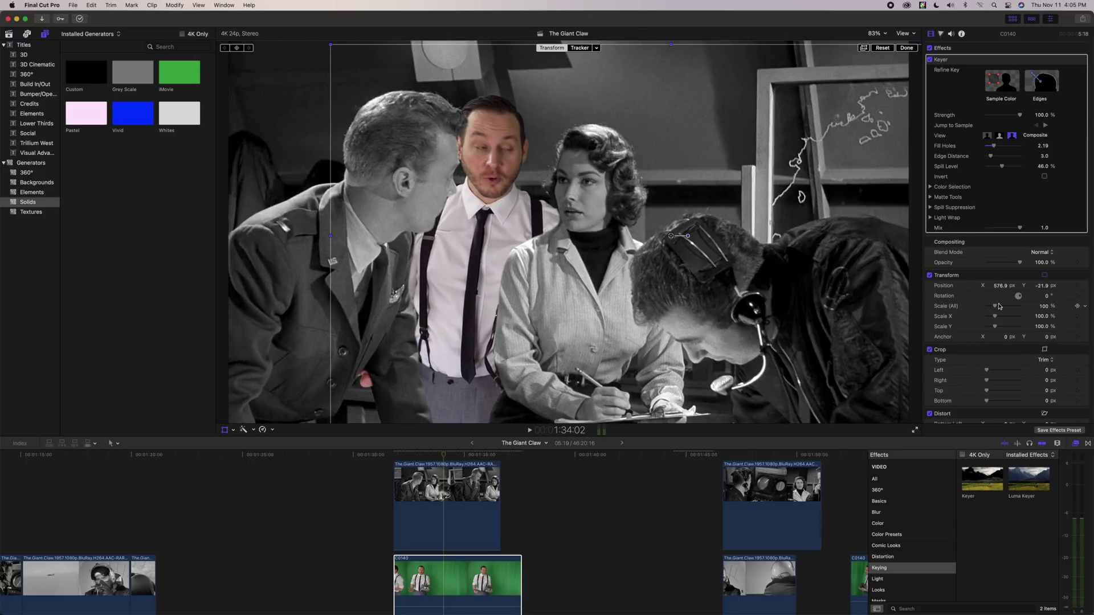
{"action": "left_click_drag", "start_coordinate": [996, 309], "coordinate": [996, 309]}
{"action": "left_click_drag", "start_coordinate": [575, 308], "coordinate": [590, 300]}
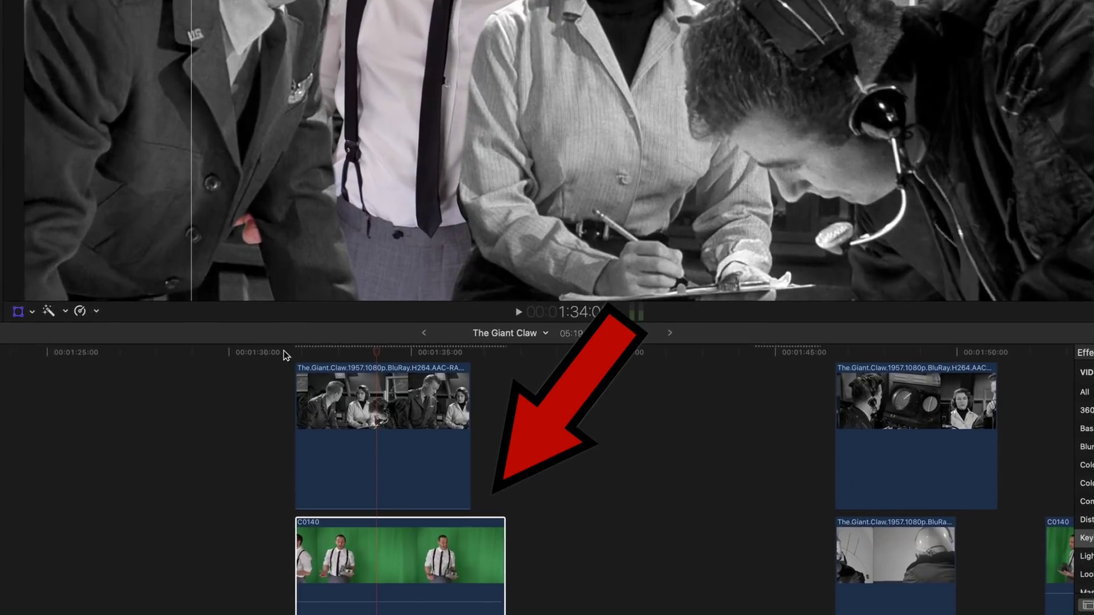
- Play the composite from the shot's start and shift clip C0140 earlier so its end aligns with the end of the masked film clip
{"action": "left_click", "coordinate": [321, 377]}
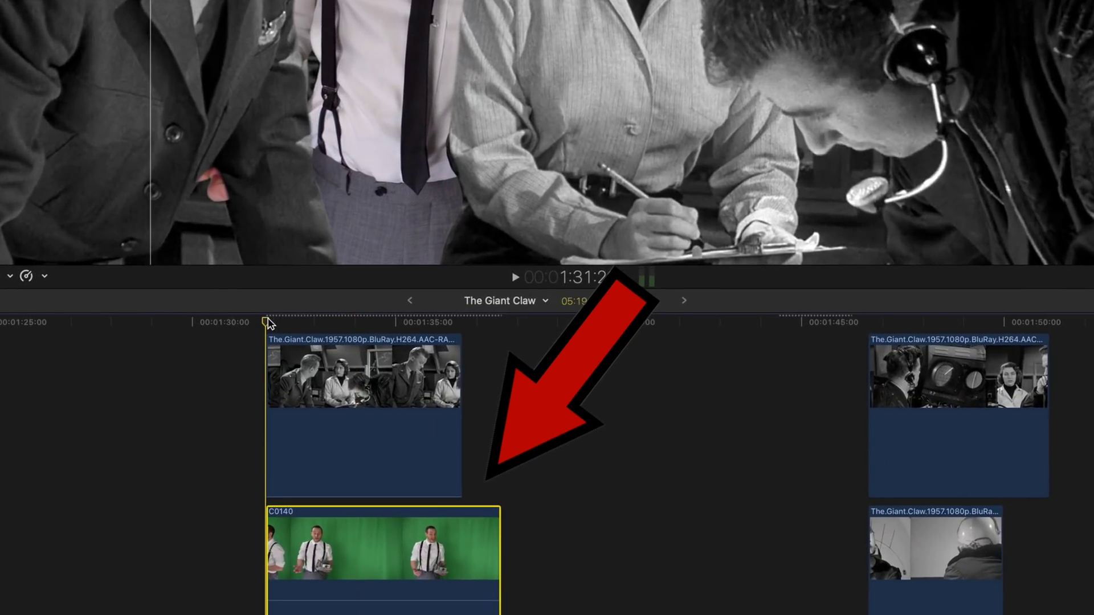
{"action": "key", "text": "space"}
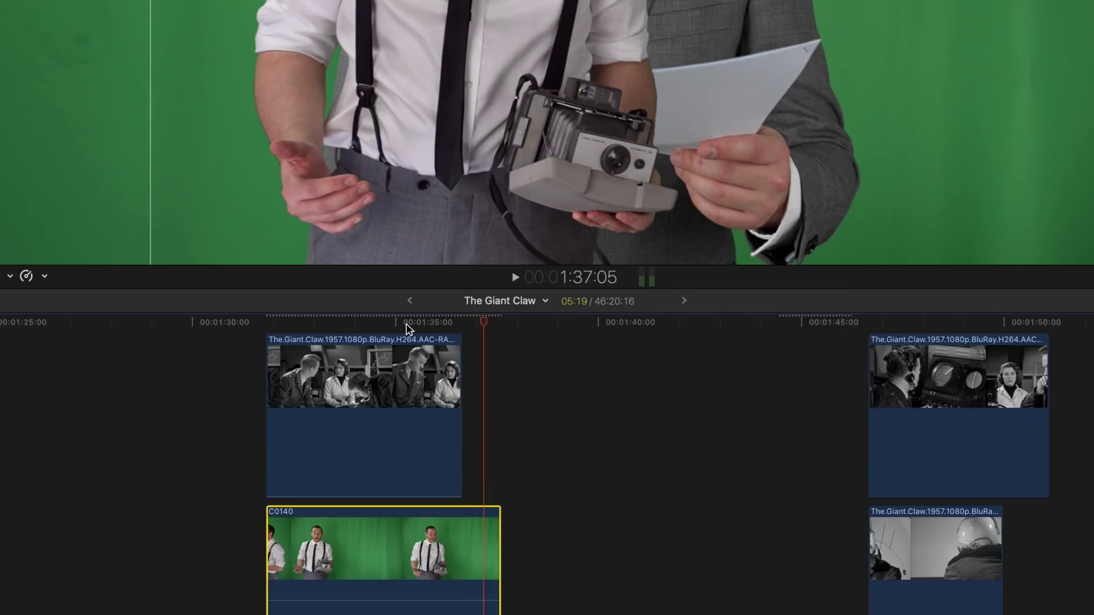
{"action": "scroll", "coordinate": [410, 334], "scroll_direction": "down", "scroll_amount": 5}
{"action": "left_click_drag", "start_coordinate": [305, 389], "coordinate": [267, 388]}
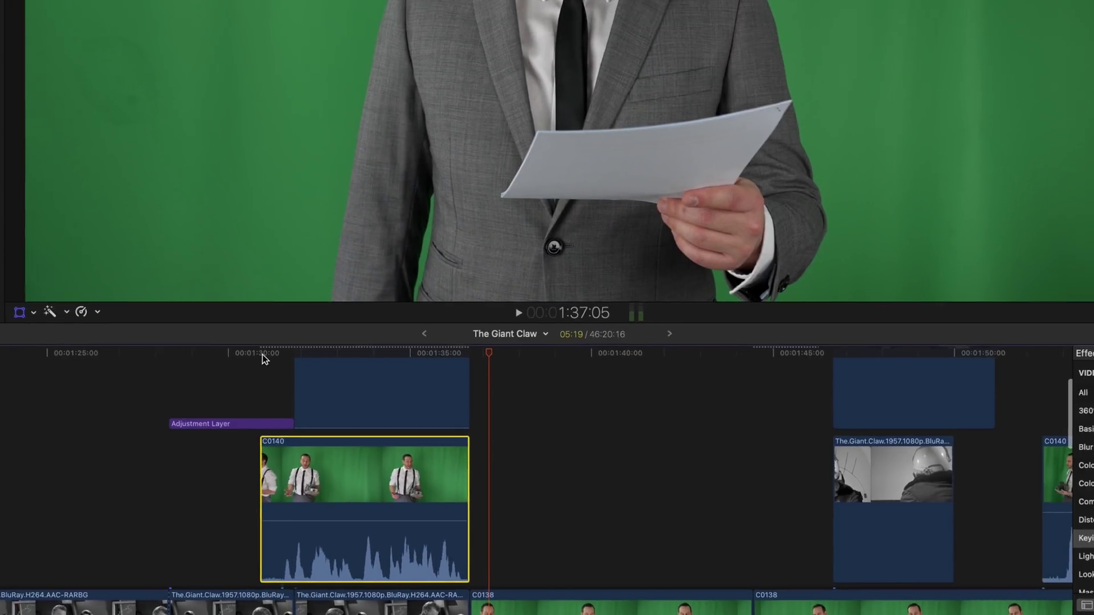
- Review the composite from just before clip C0140 enters through the end of the shot
{"action": "left_click", "coordinate": [230, 322]}
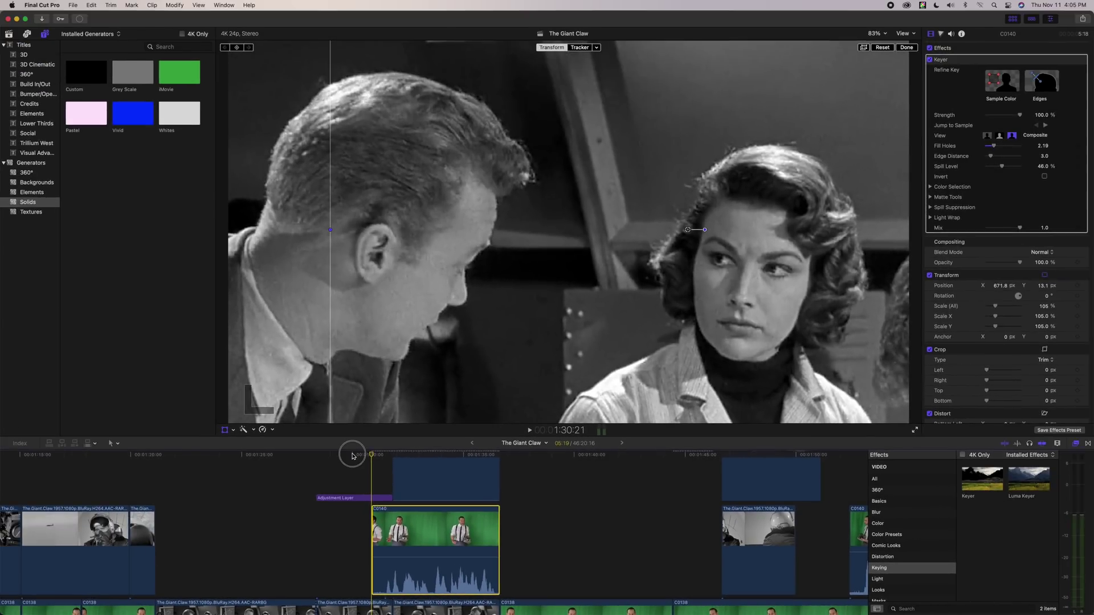
{"action": "left_click", "coordinate": [337, 429]}
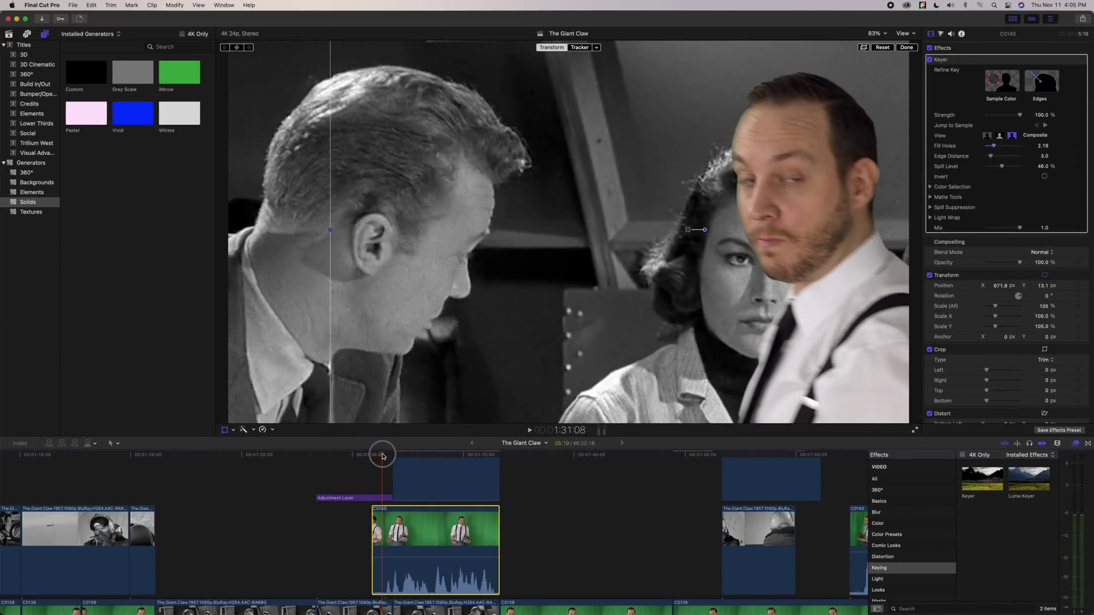
{"action": "left_click", "coordinate": [373, 455]}
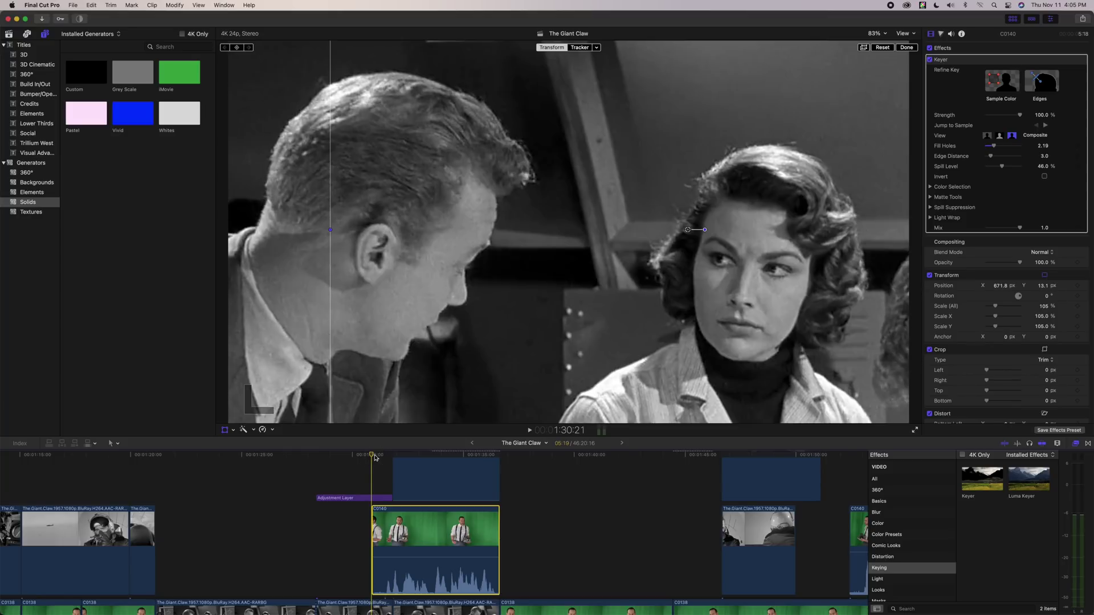
{"action": "scroll", "coordinate": [353, 583], "scroll_direction": "down", "scroll_amount": 3}
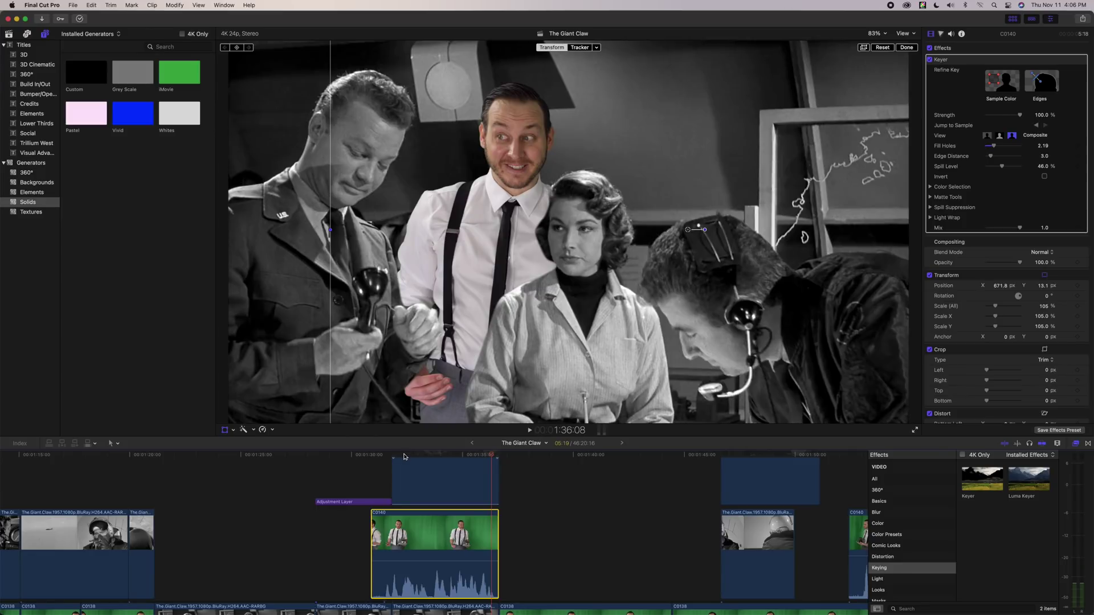
- Go to the first frame of the masked shot and add a tracker to the background film clip in the primary storyline
{"action": "mouse_move", "coordinate": [404, 456]}
{"action": "left_mouse_down"}
{"action": "mouse_move", "coordinate": [481, 455]}
{"action": "mouse_move", "coordinate": [392, 454]}
{"action": "left_mouse_up"}
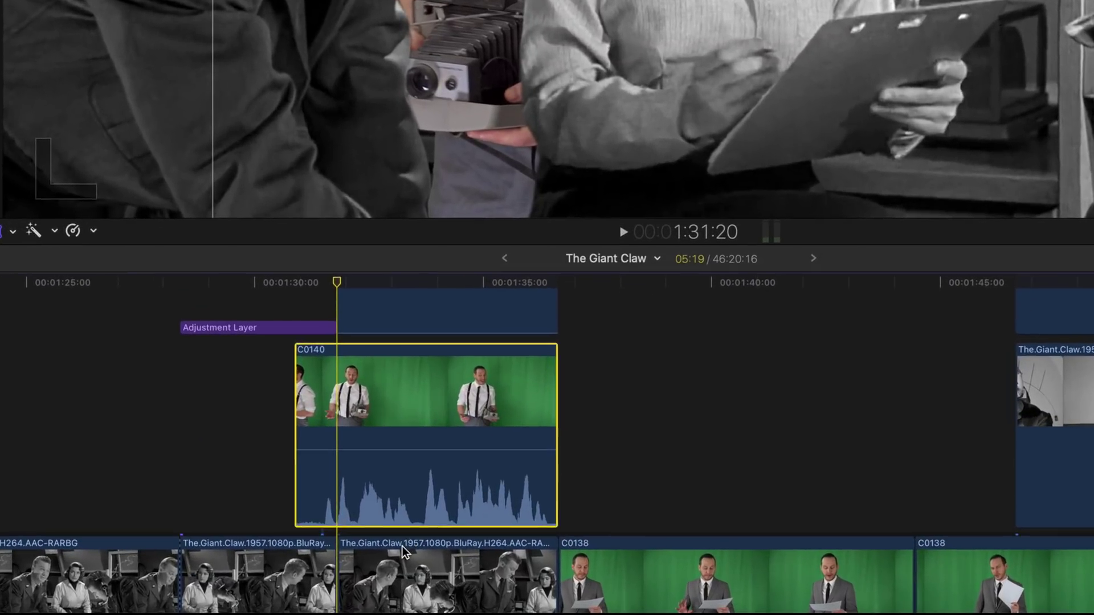
{"action": "left_click", "coordinate": [402, 545]}
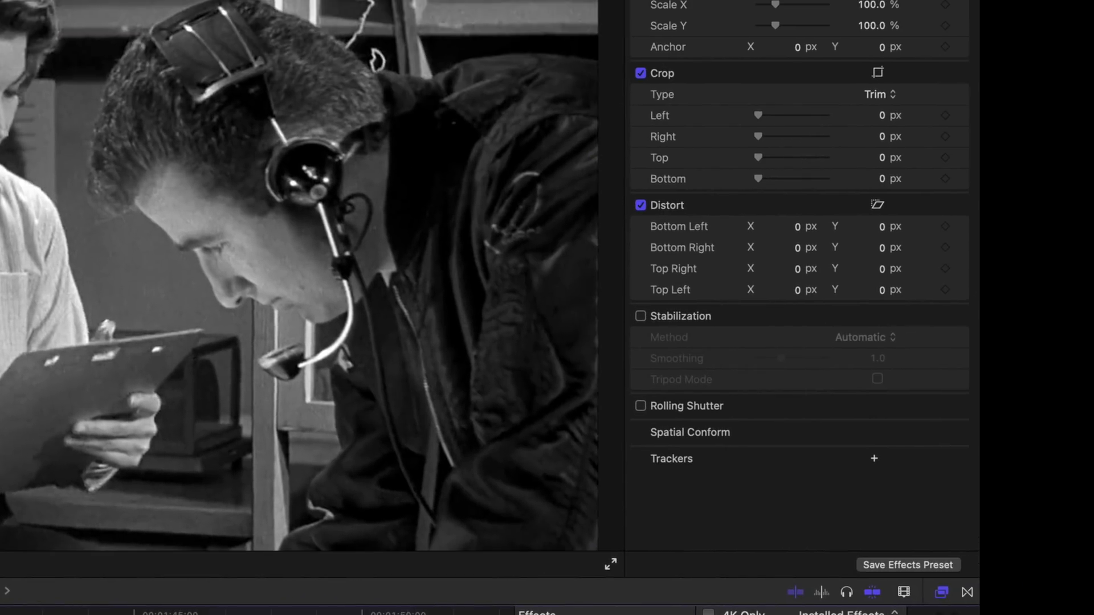
{"action": "left_click", "coordinate": [874, 459]}
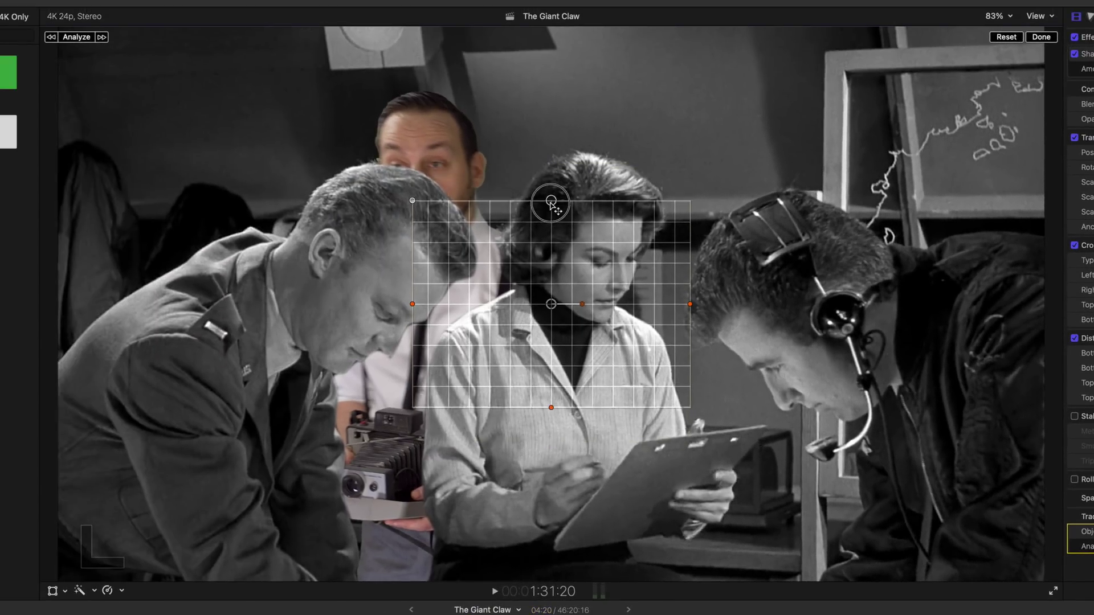
- Shrink the tracker grid, move it over the upper-left corner of the chalkboard frame, and analyze the clip's motion
{"action": "left_click_drag", "start_coordinate": [550, 202], "coordinate": [551, 212]}
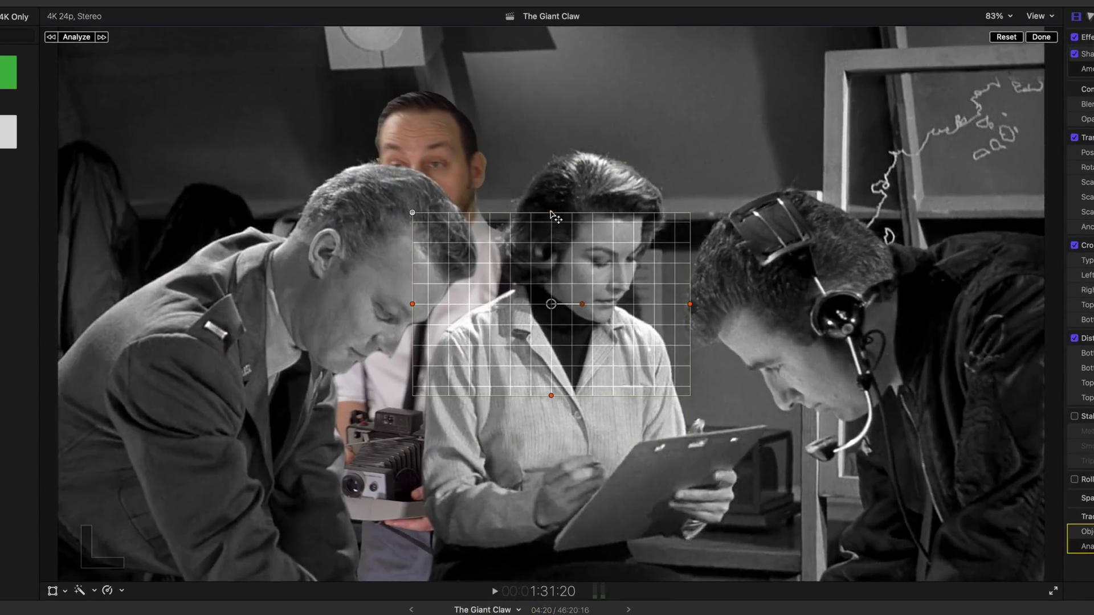
{"action": "left_click_drag", "start_coordinate": [691, 305], "coordinate": [622, 304]}
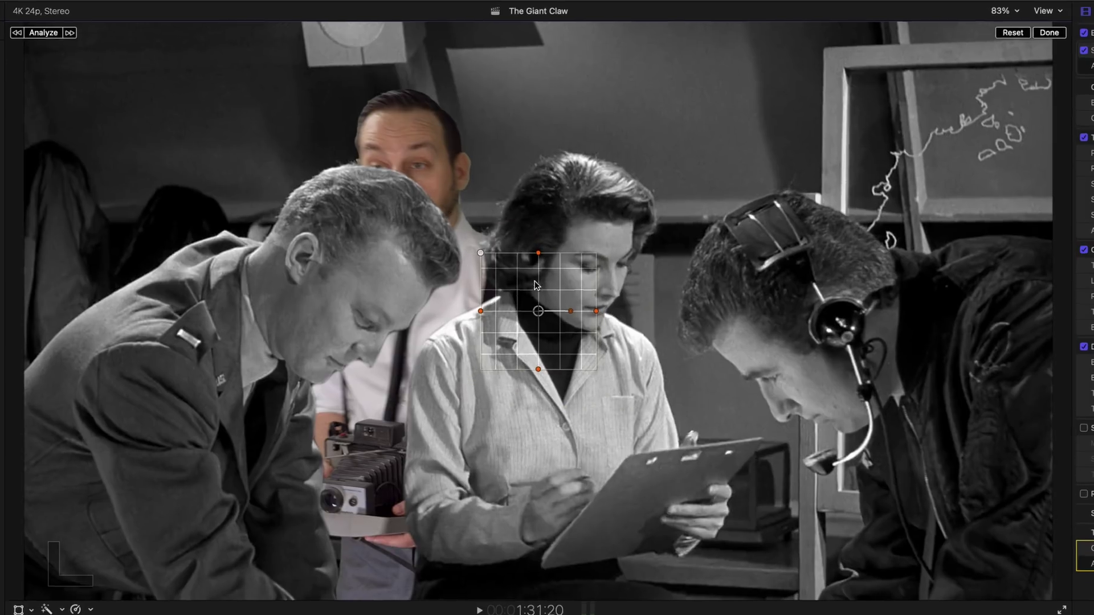
{"action": "left_click_drag", "start_coordinate": [544, 281], "coordinate": [772, 109]}
{"action": "left_click_drag", "start_coordinate": [681, 155], "coordinate": [710, 129]}
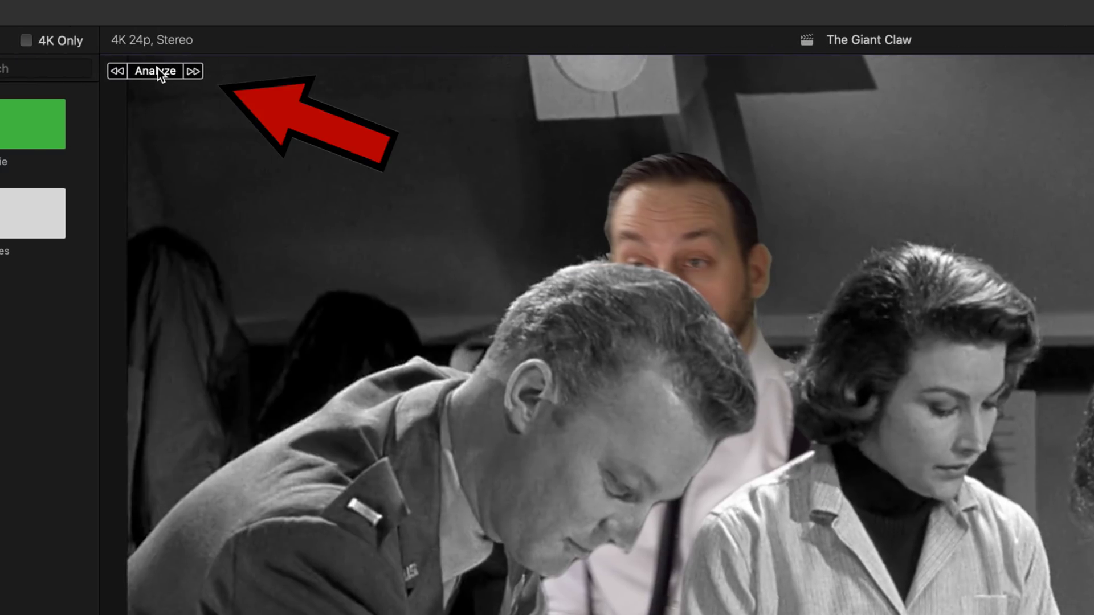
{"action": "left_click", "coordinate": [158, 71]}
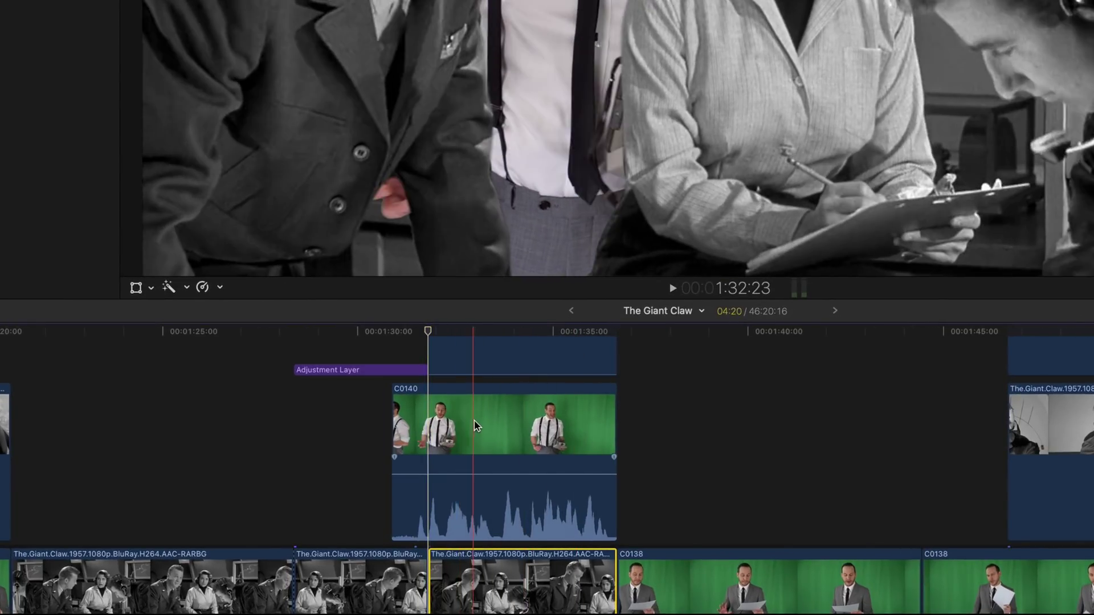
- Attach clip C0140's transform to the background film clip's Object Track and play back the shot
{"action": "left_click", "coordinate": [476, 425]}
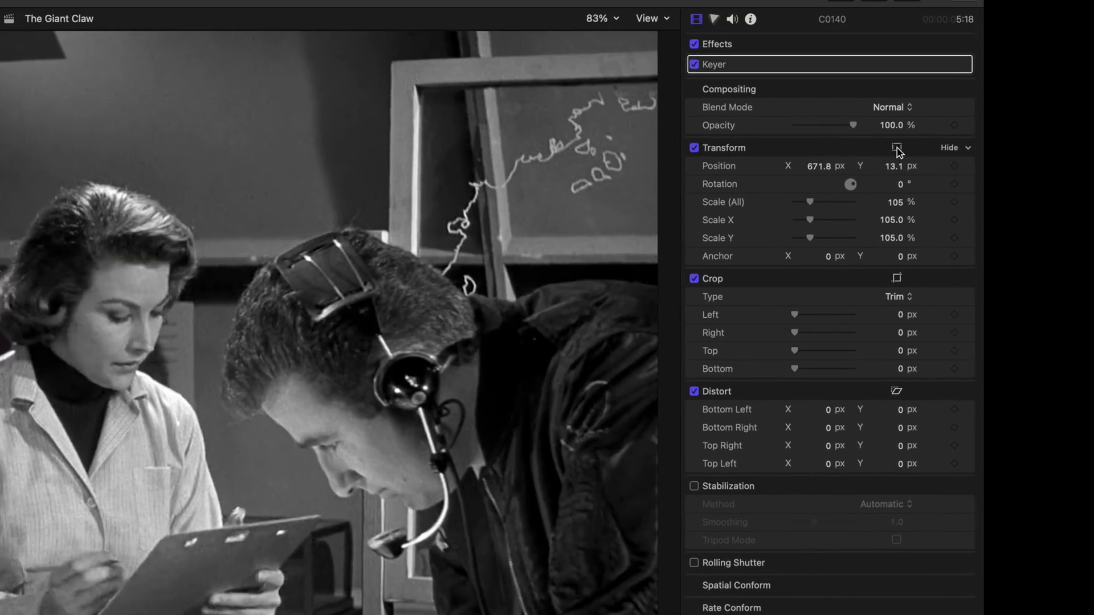
{"action": "left_click", "coordinate": [897, 148]}
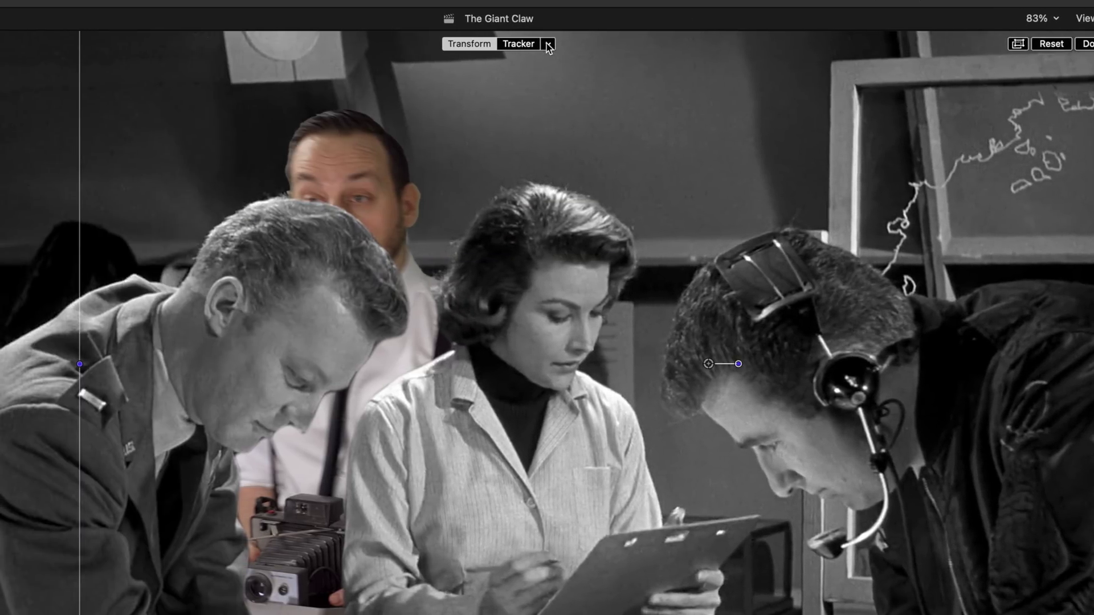
{"action": "left_click", "coordinate": [547, 45]}
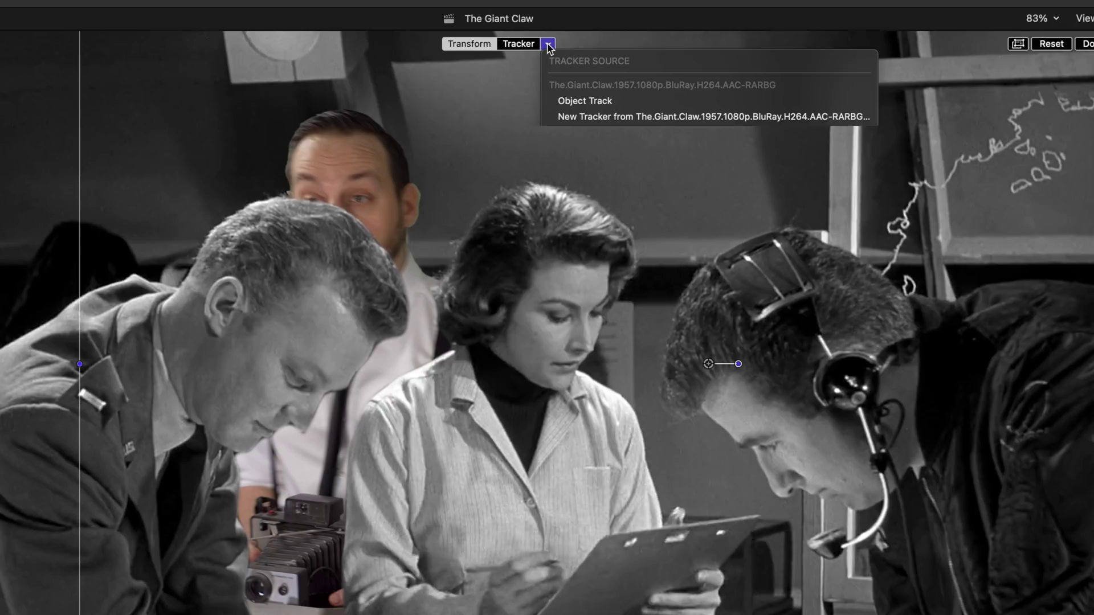
{"action": "left_click", "coordinate": [566, 102]}
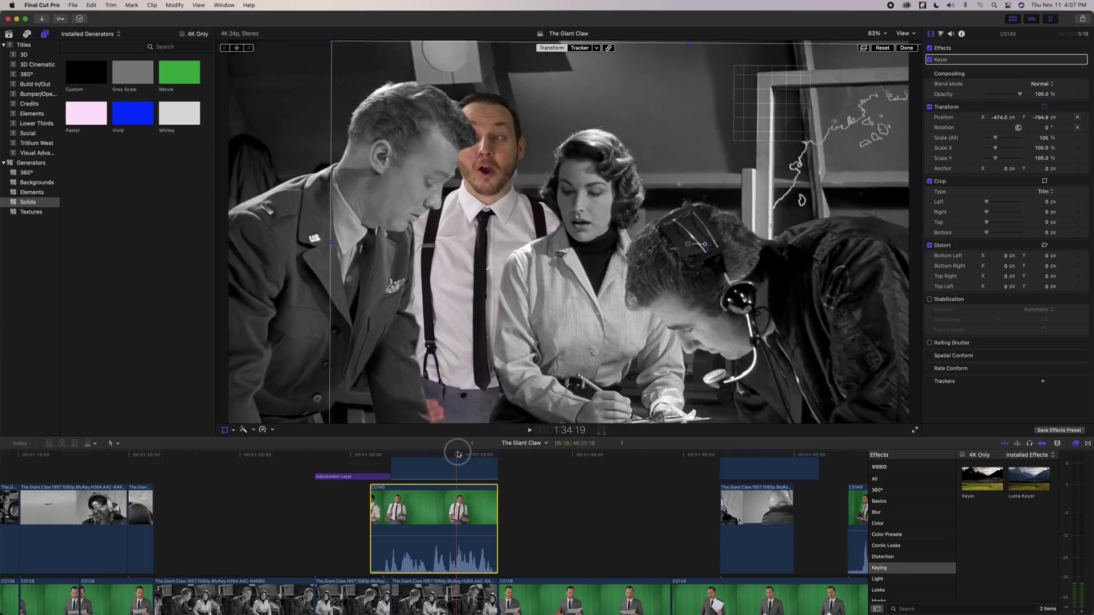
{"action": "left_click_drag", "start_coordinate": [459, 455], "coordinate": [428, 453]}
{"action": "key", "text": "space"}
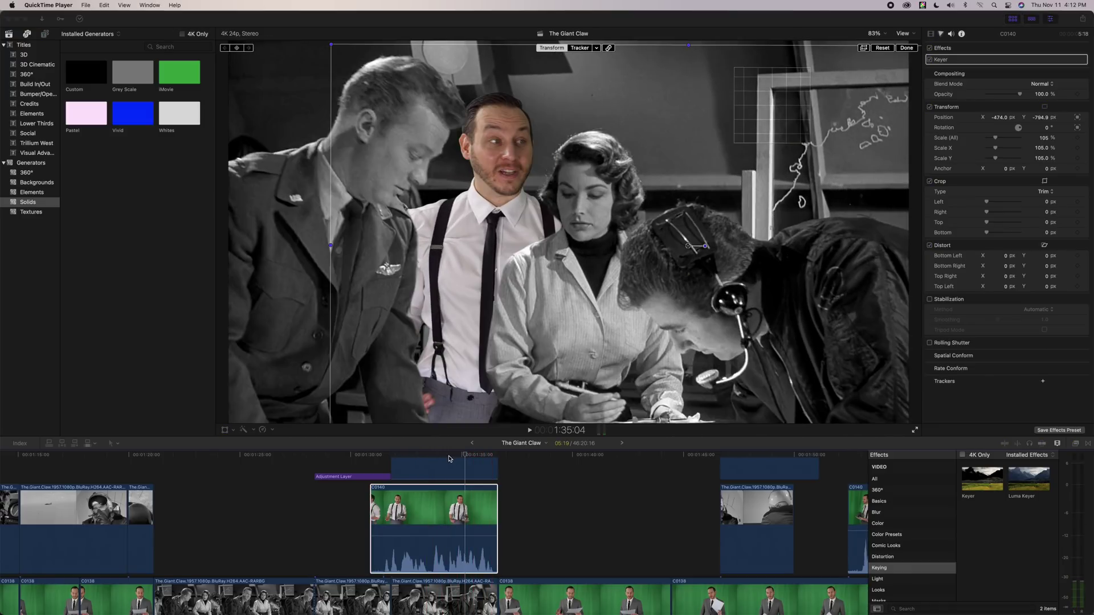
- Turn off Rotation tracking for clip C0140's transform so that it follows the tracker's Position only
{"action": "left_click", "coordinate": [472, 456]}
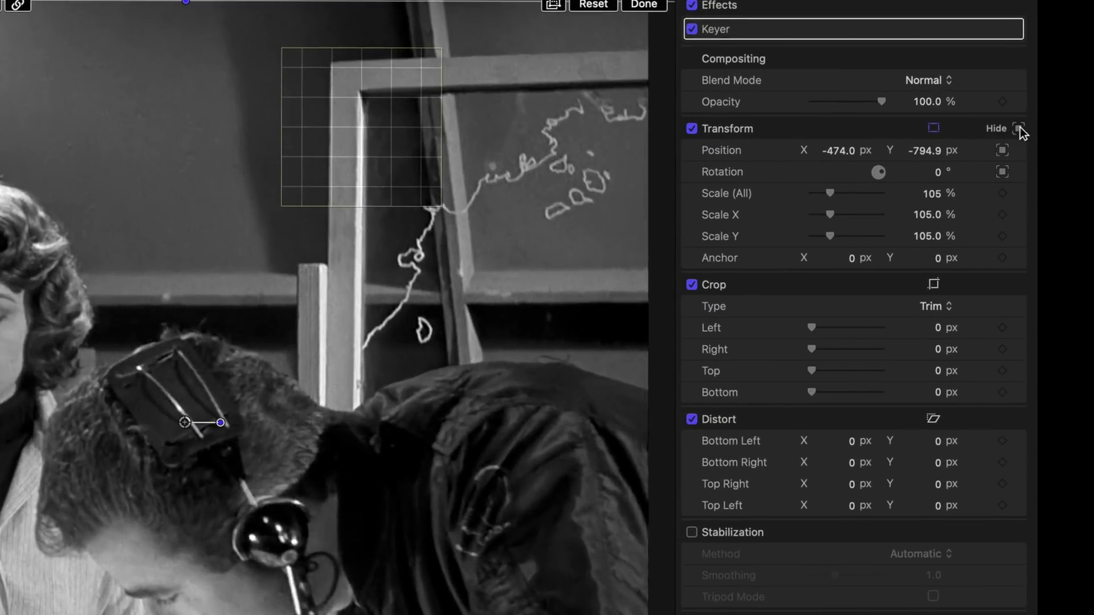
{"action": "left_click", "coordinate": [1019, 129]}
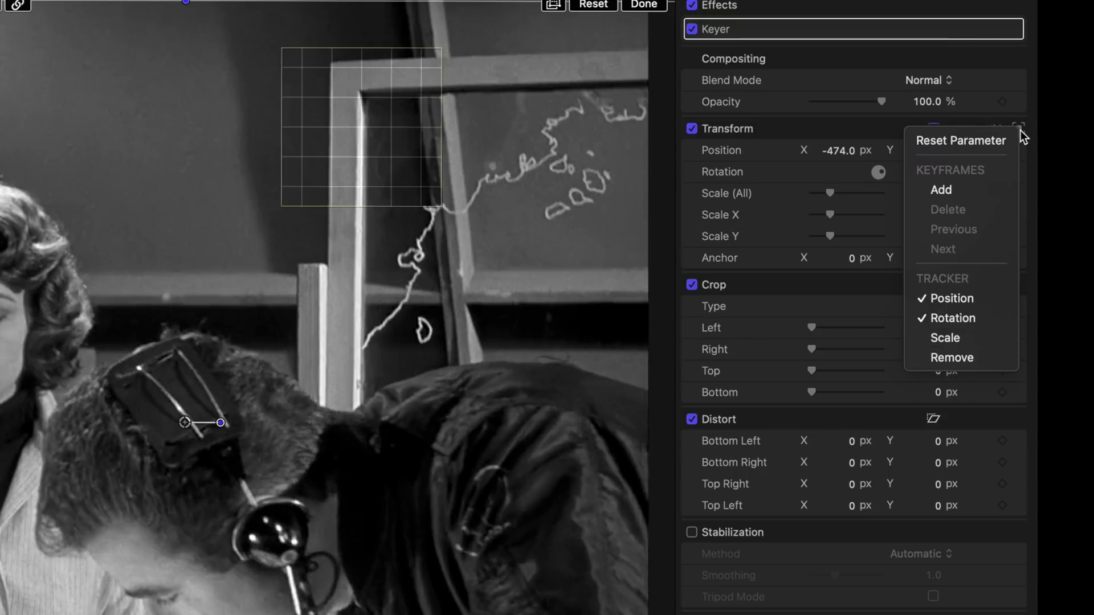
{"action": "left_click", "coordinate": [952, 319]}
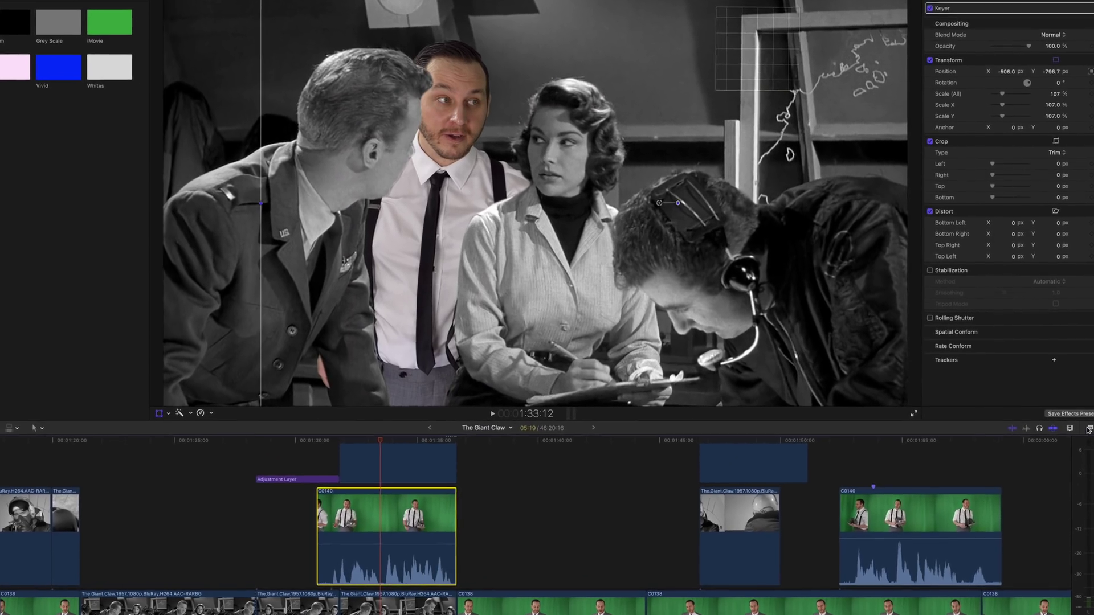
- Search all video effects for "black" and apply the Black & White effect to clip C0140
{"action": "left_click", "coordinate": [1085, 433]}
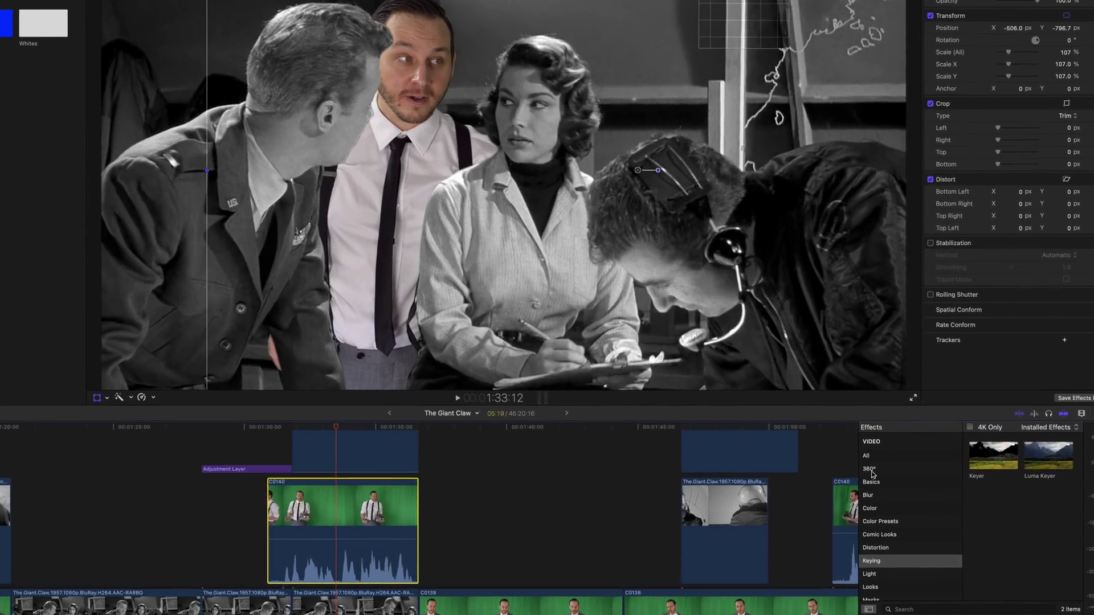
{"action": "left_click", "coordinate": [866, 456]}
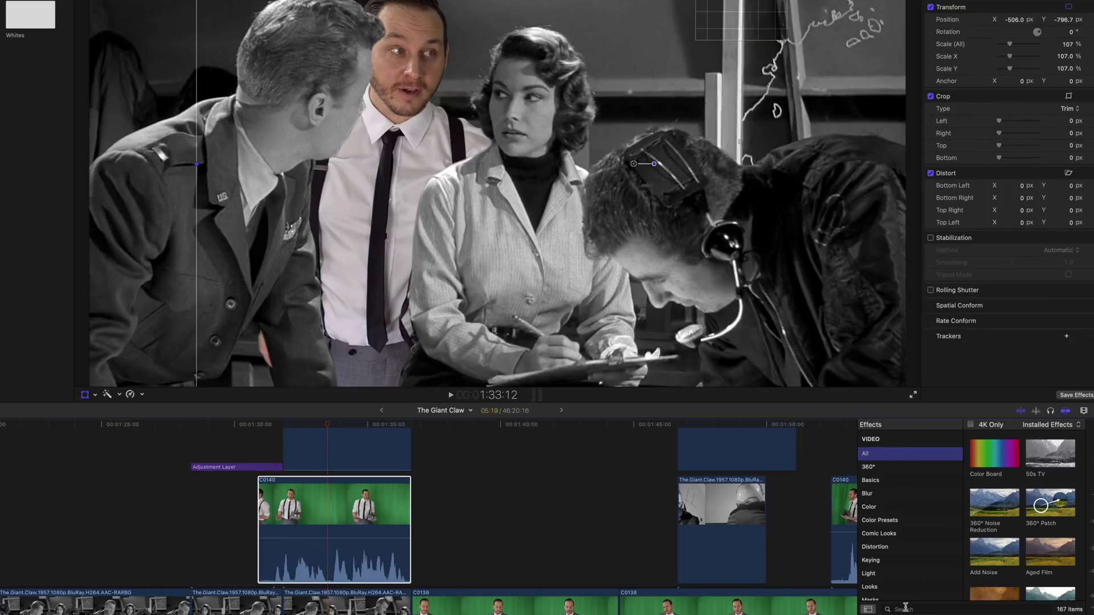
{"action": "left_click", "coordinate": [905, 607]}
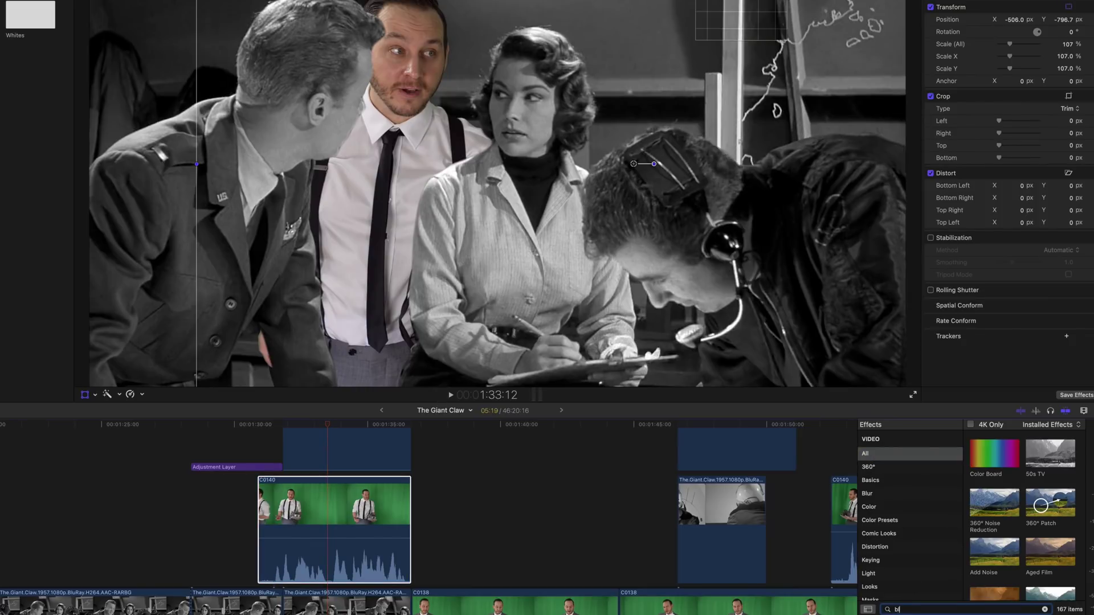
{"action": "double_click", "coordinate": [982, 454]}
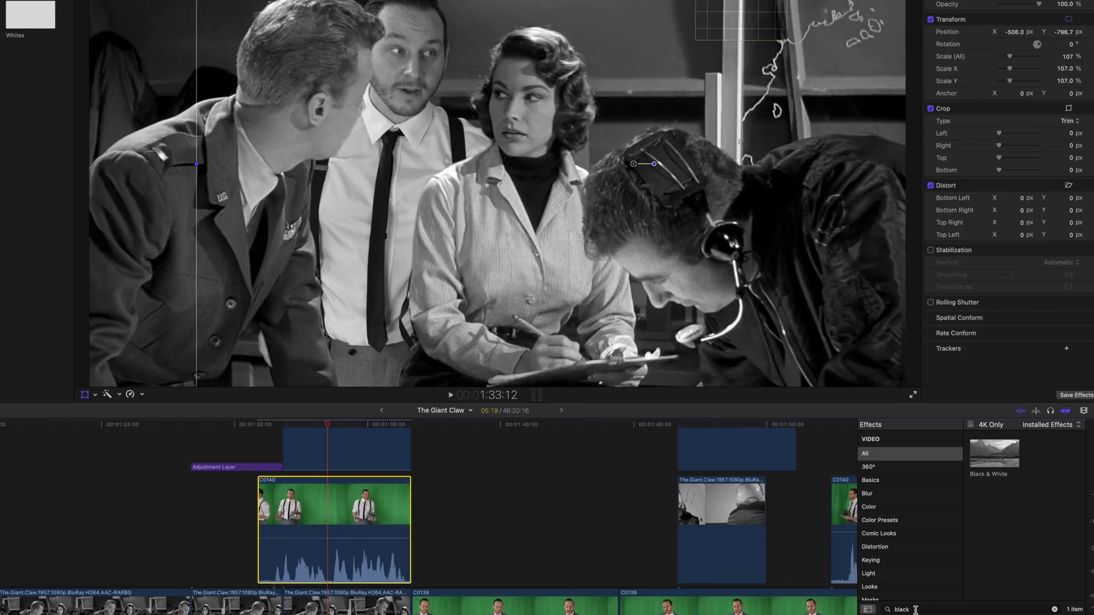
- Search the effects for "aged" and apply the Aged Film effect to clip C0140
{"action": "left_click", "coordinate": [881, 610]}
{"action": "type", "text": "age"}
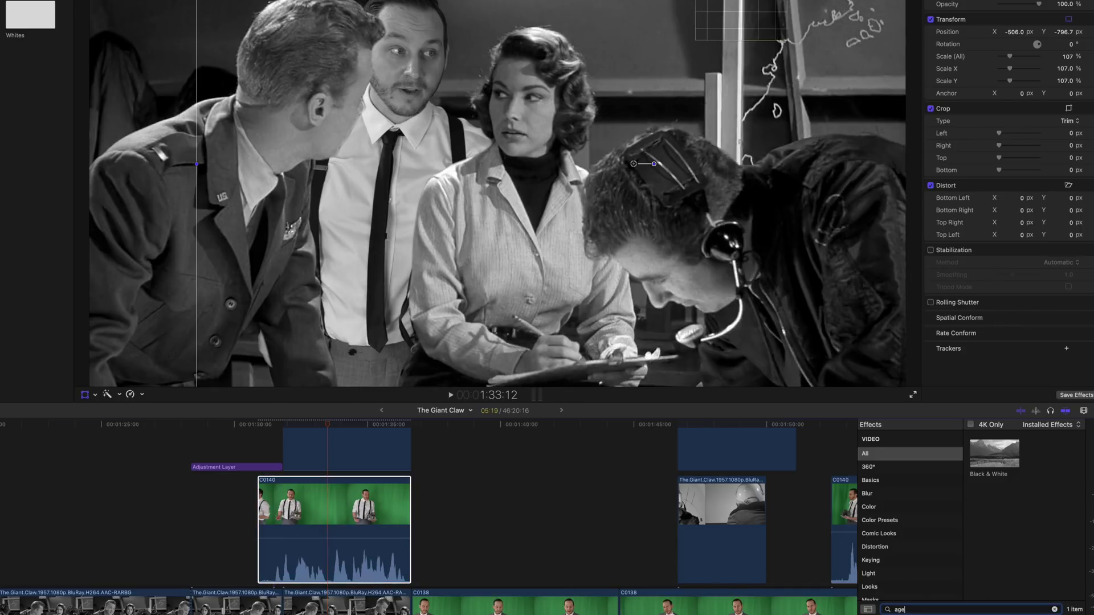
{"action": "type", "text": "d"}
{"action": "double_click", "coordinate": [1011, 463]}
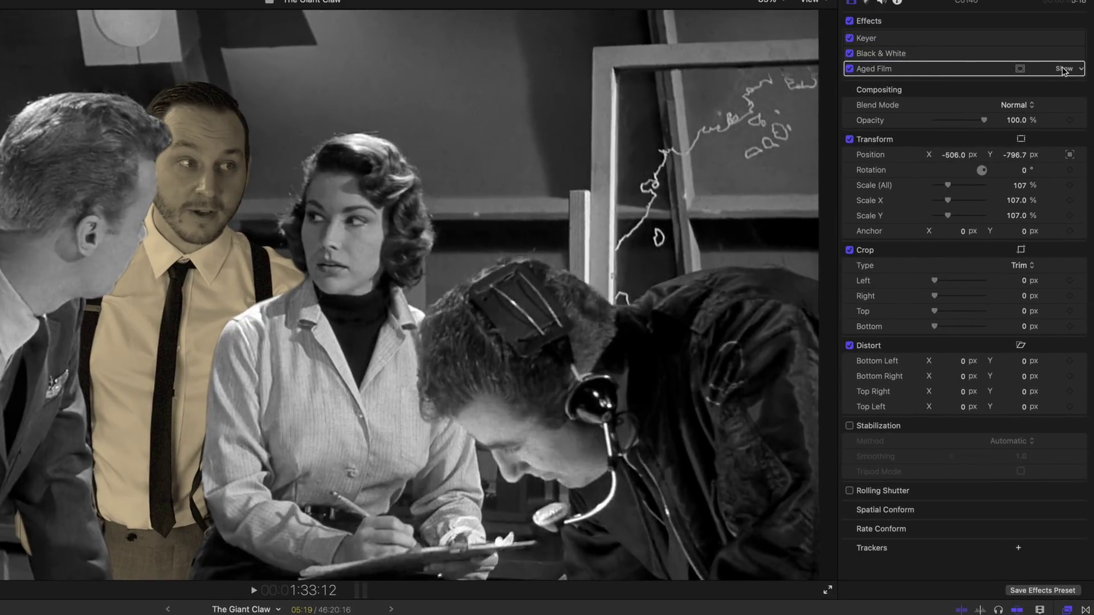
- Set the Aged Film effect's Color Adjust to -1.0 and Scratches to 0
{"action": "left_click", "coordinate": [1062, 69]}
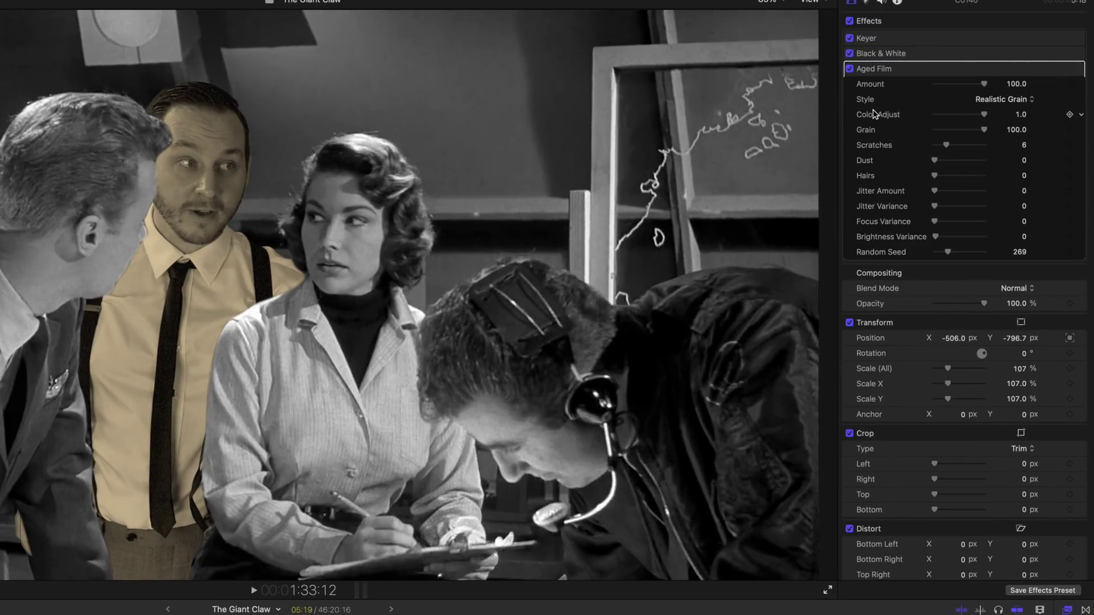
{"action": "left_click", "coordinate": [979, 114]}
{"action": "left_click_drag", "start_coordinate": [979, 114], "coordinate": [876, 116]}
{"action": "left_click_drag", "start_coordinate": [949, 150], "coordinate": [918, 149]}
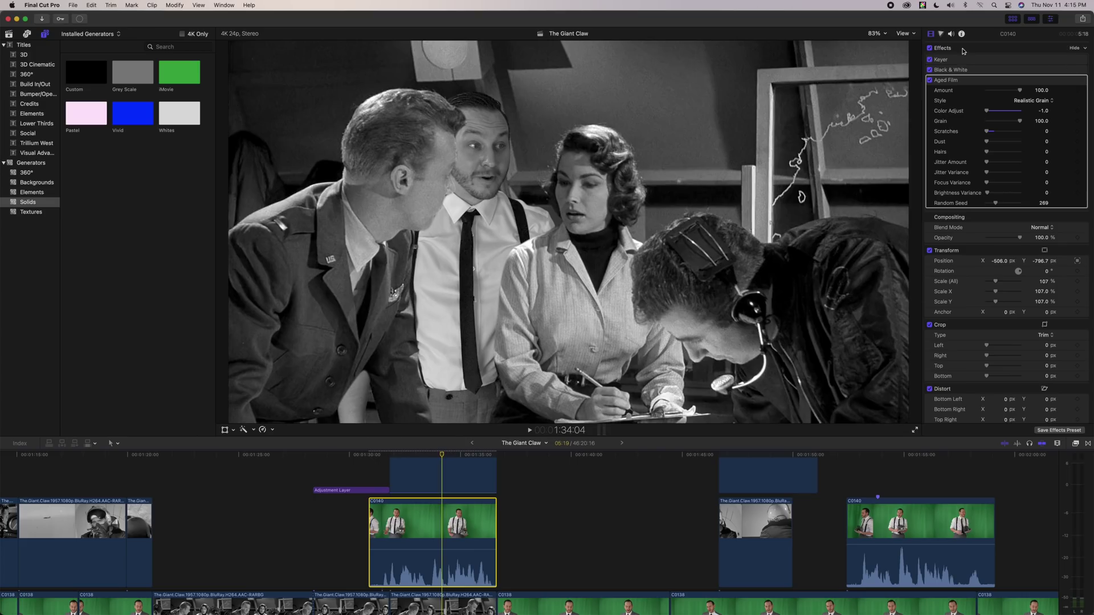
- Apply a Gaussian blur effect to clip C0140 and set its Amount to 0.5
{"action": "left_click", "coordinate": [941, 35]}
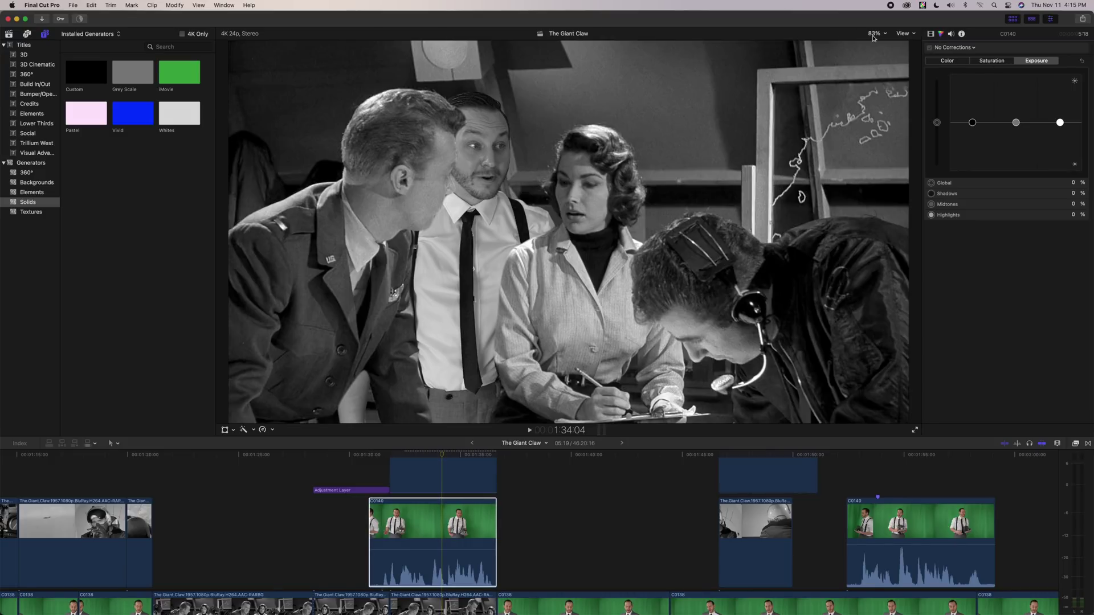
{"action": "left_click", "coordinate": [872, 35]}
{"action": "left_click", "coordinate": [884, 104]}
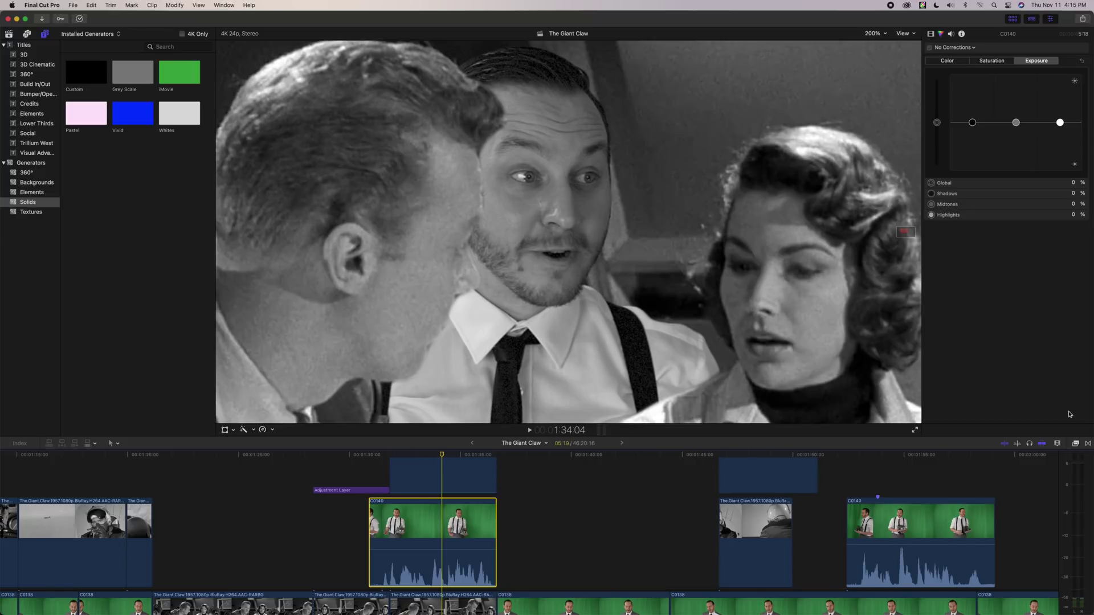
{"action": "left_click", "coordinate": [1074, 443]}
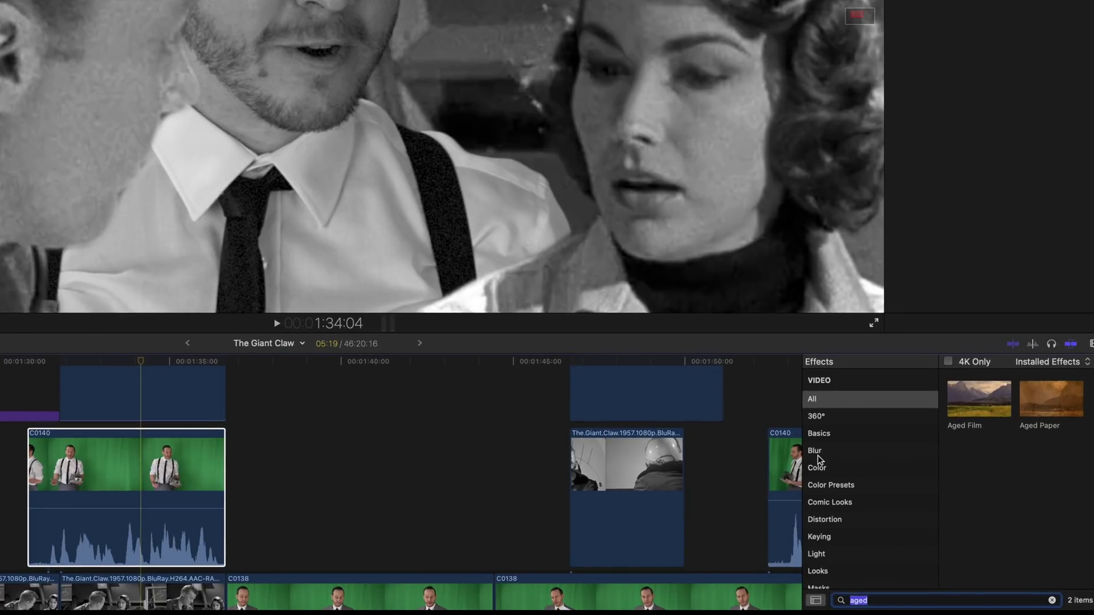
{"action": "left_click", "coordinate": [843, 479]}
{"action": "left_click", "coordinate": [1052, 600]}
{"action": "left_click", "coordinate": [977, 463]}
{"action": "left_click_drag", "start_coordinate": [976, 463], "coordinate": [134, 457]}
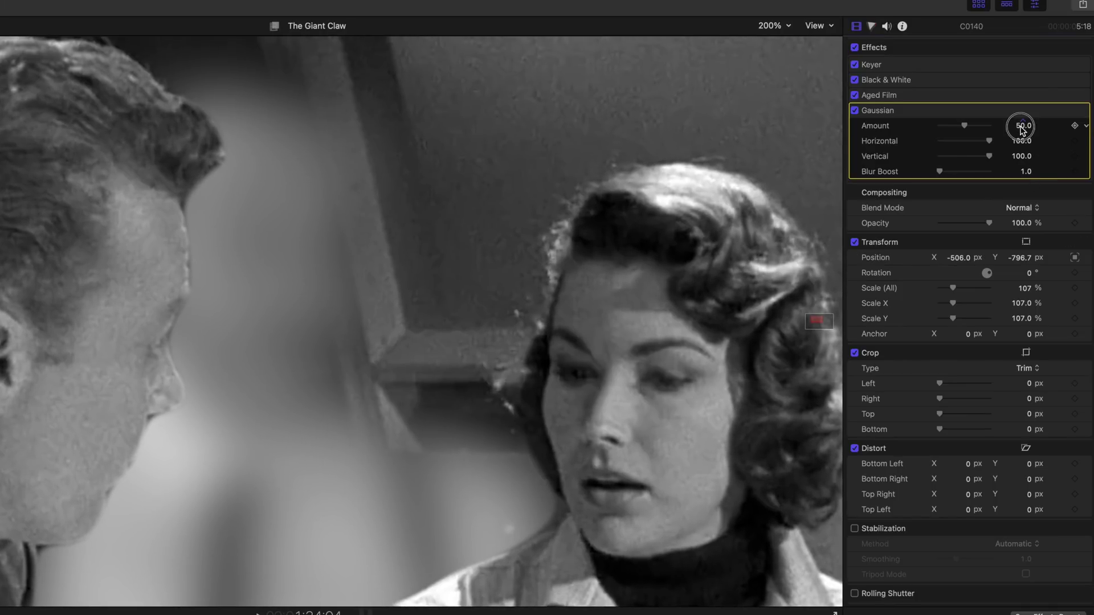
{"action": "type", "text": ".5"}
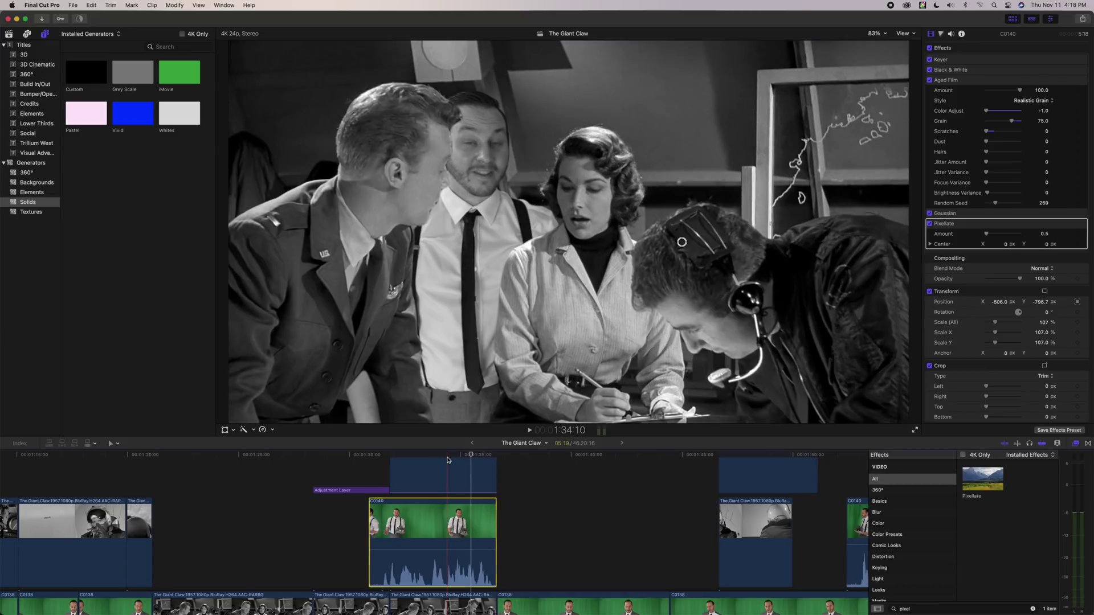
- Examine how well the performer matches the original actors at 1:35:14 and 1:35:19, enlarged to 150% and 100%
{"action": "left_click", "coordinate": [474, 453]}
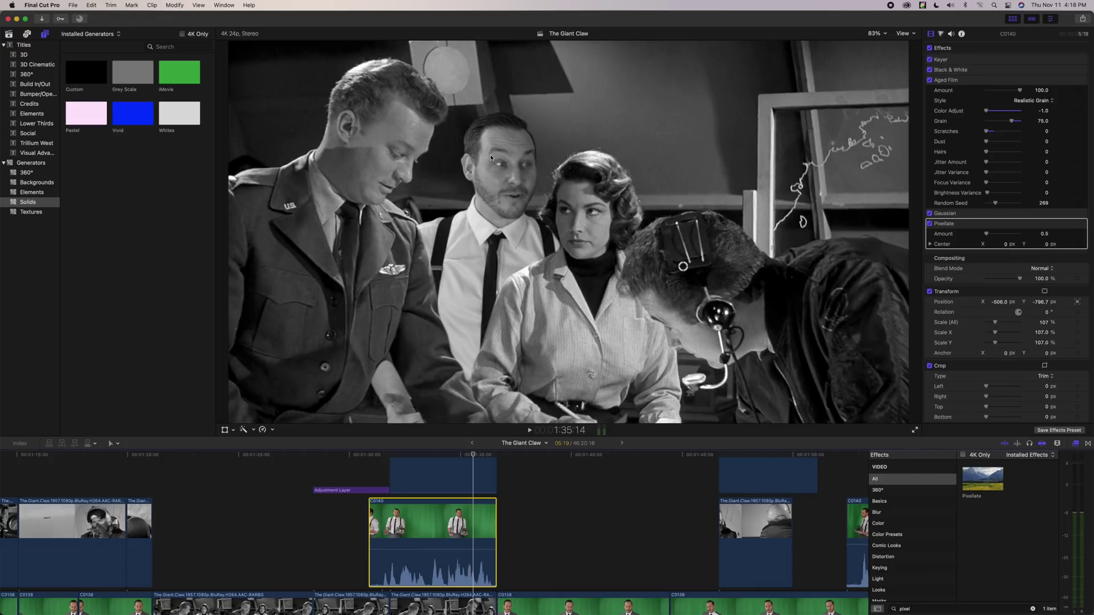
{"action": "left_click", "coordinate": [1074, 80]}
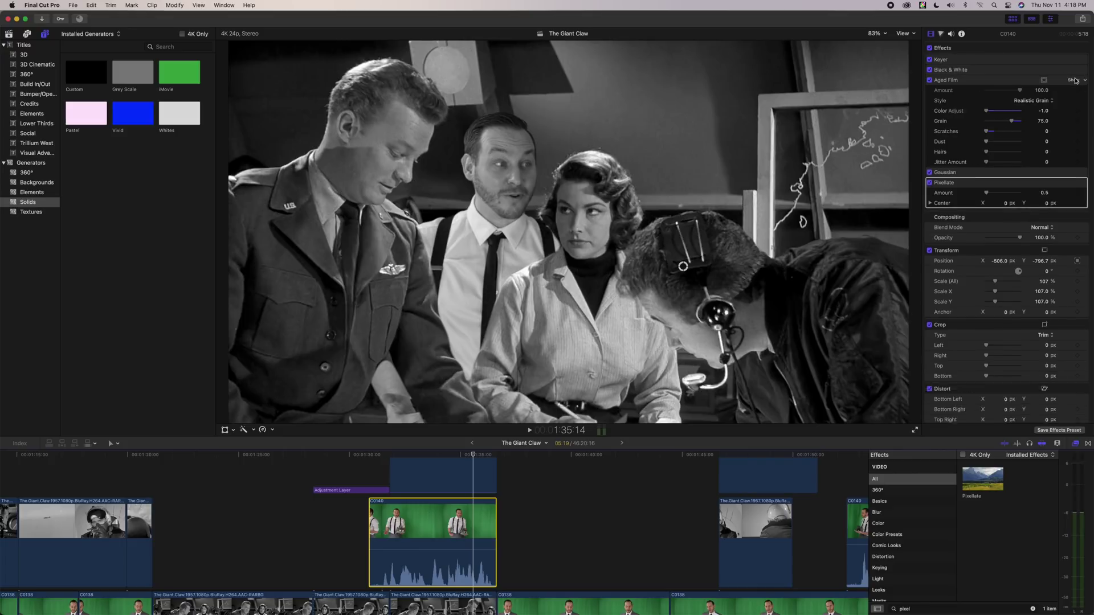
{"action": "mouse_move", "coordinate": [479, 450]}
{"action": "left_mouse_down"}
{"action": "mouse_move", "coordinate": [451, 453]}
{"action": "mouse_move", "coordinate": [479, 454]}
{"action": "left_mouse_up"}
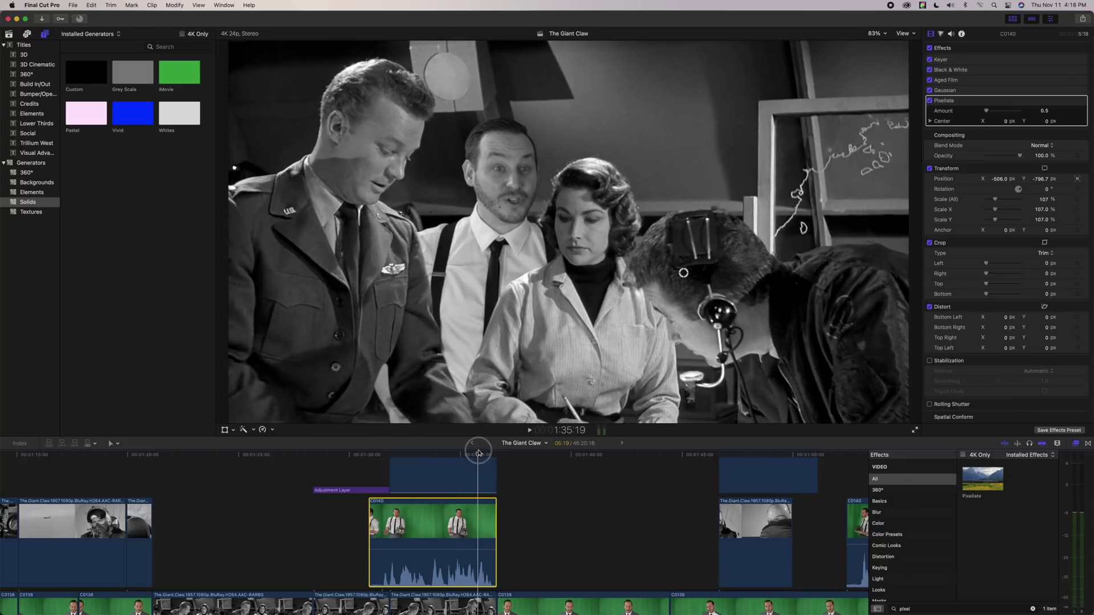
{"action": "left_click", "coordinate": [874, 34]}
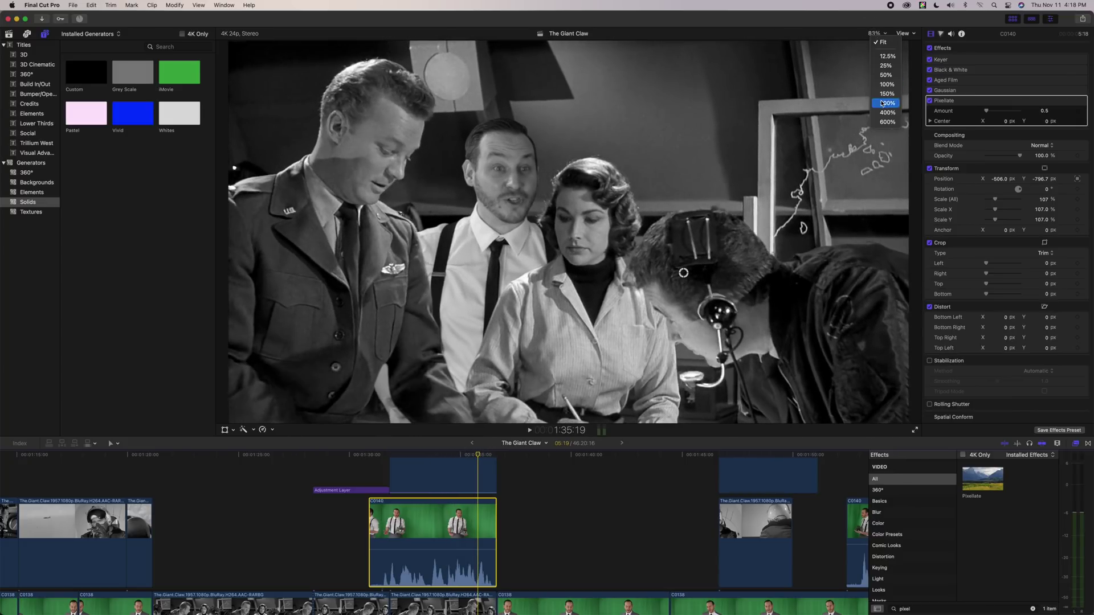
{"action": "left_click", "coordinate": [882, 96]}
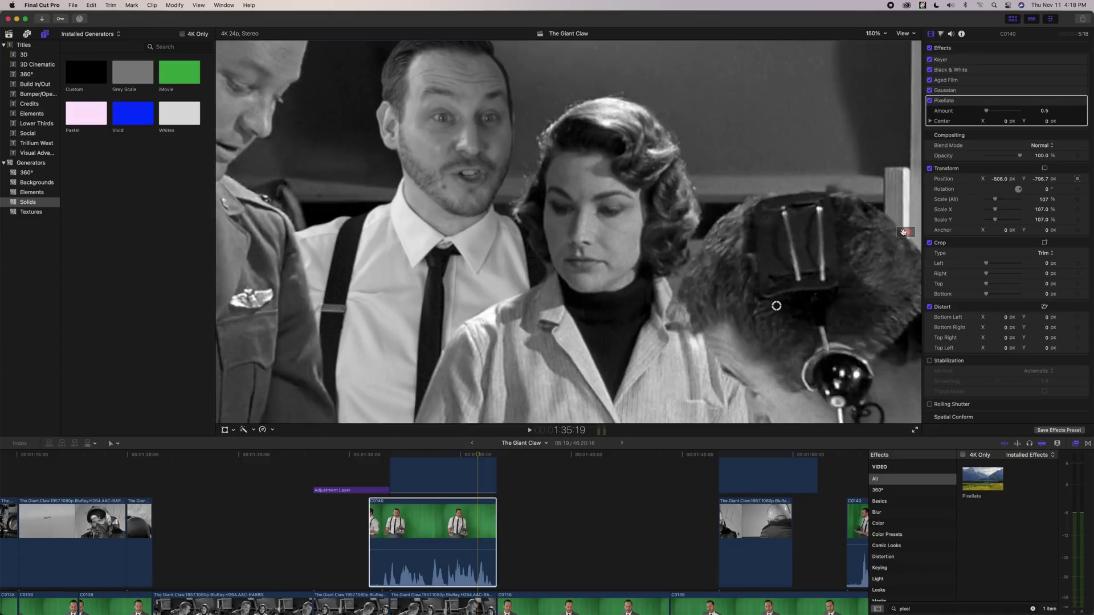
{"action": "scroll", "coordinate": [903, 232], "scroll_direction": "up", "scroll_amount": 5}
{"action": "left_click", "coordinate": [874, 33]}
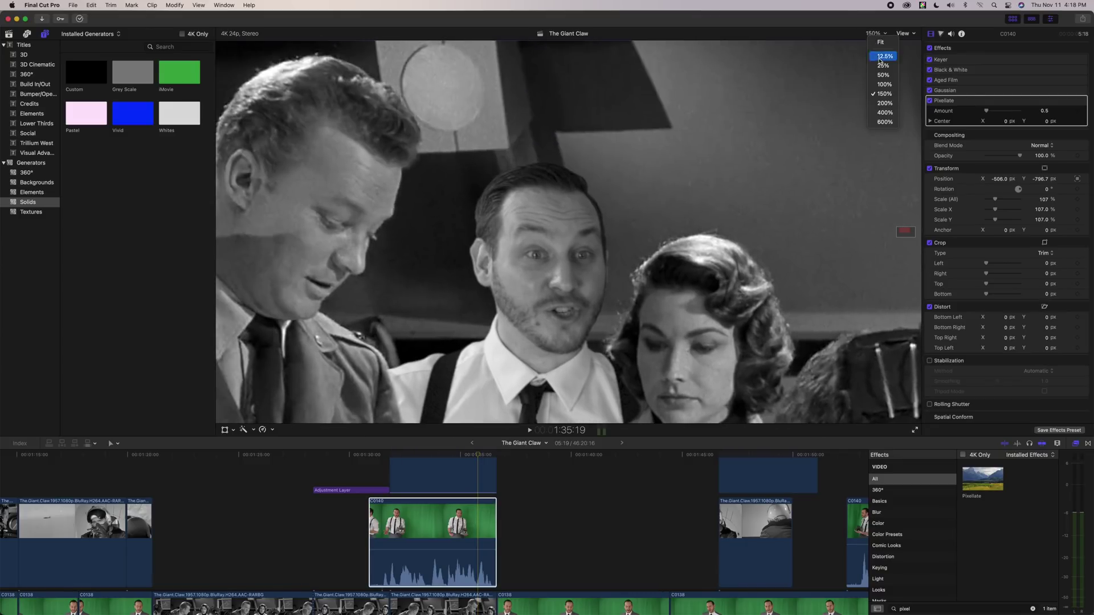
{"action": "left_click", "coordinate": [883, 85]}
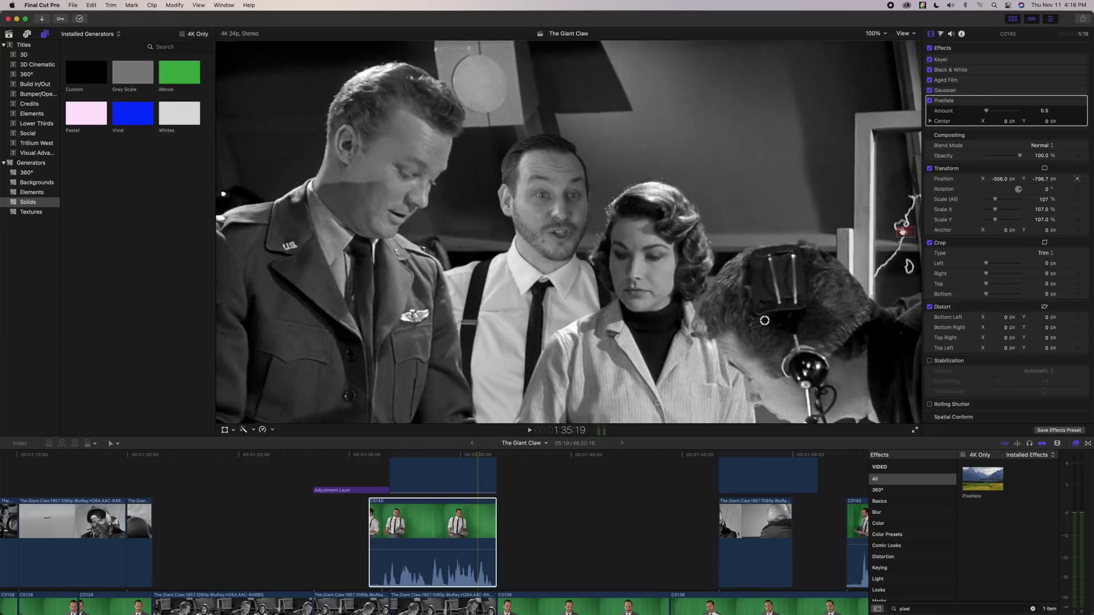
{"action": "scroll", "coordinate": [902, 232], "scroll_direction": "down", "scroll_amount": 3}
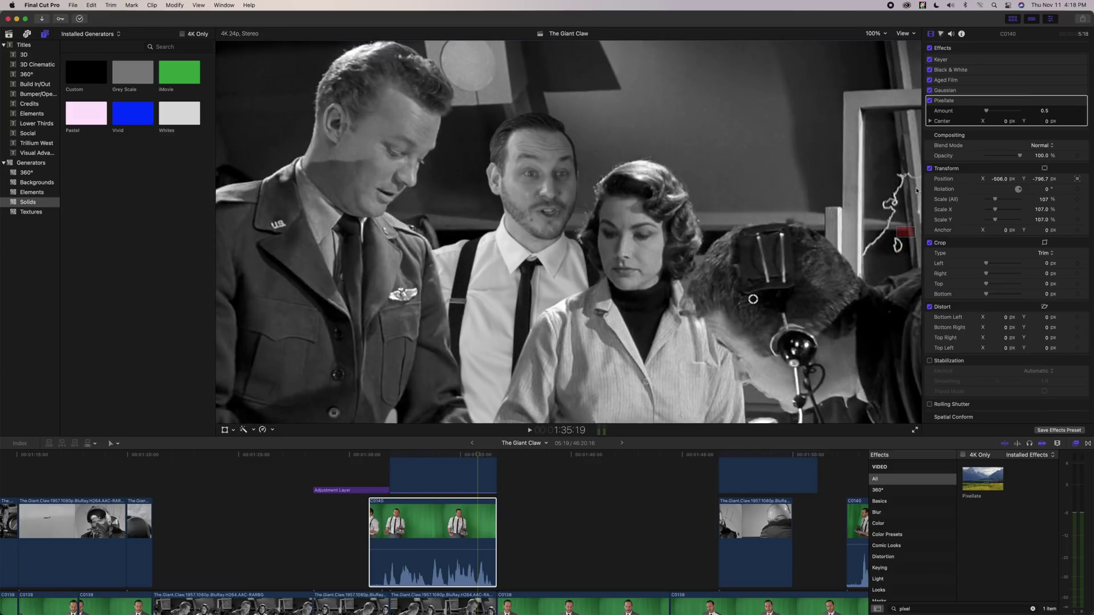
- Adjust clip C0140's Color Board exposure to Shadows -9%, Midtones -6% and Highlights 6%
{"action": "left_click", "coordinate": [941, 34]}
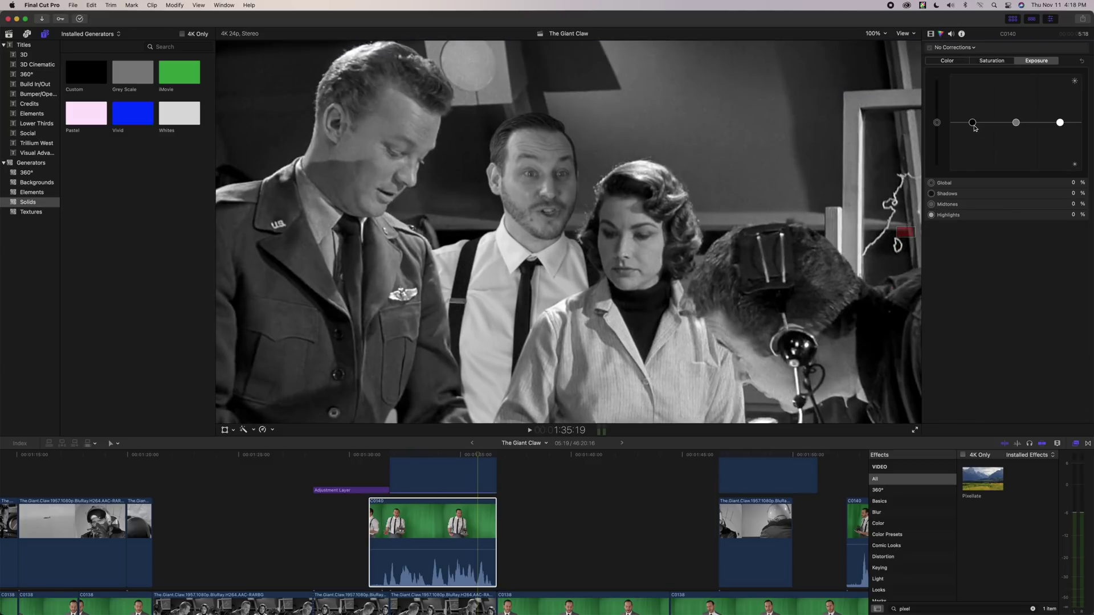
{"action": "left_click_drag", "start_coordinate": [973, 125], "coordinate": [973, 130]}
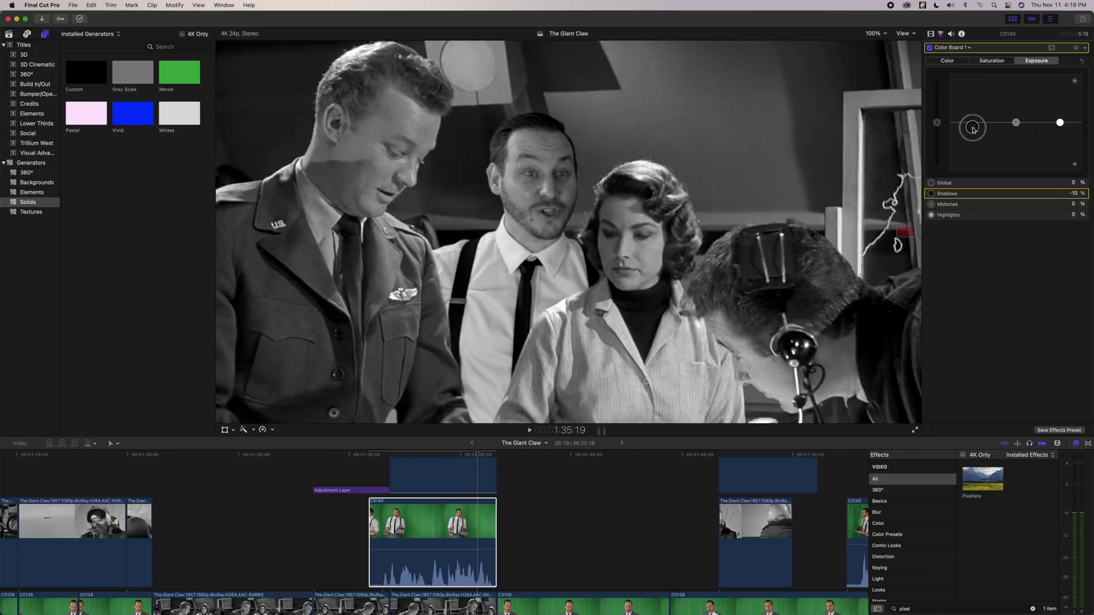
{"action": "left_click", "coordinate": [1060, 123]}
{"action": "left_click_drag", "start_coordinate": [1060, 124], "coordinate": [973, 129]}
{"action": "left_click_drag", "start_coordinate": [413, 453], "coordinate": [468, 448]}
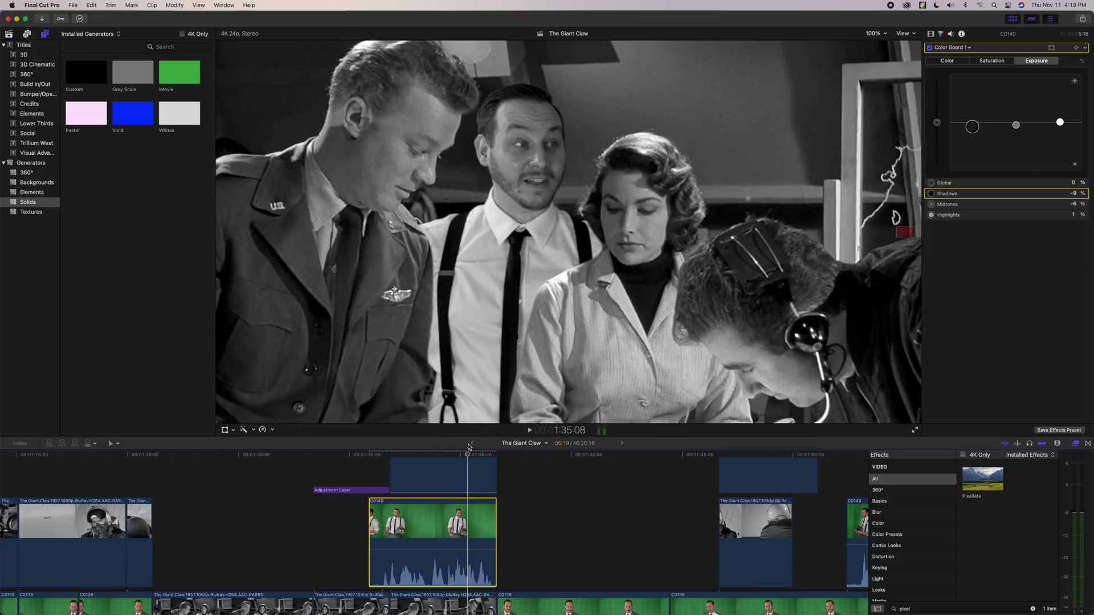
{"action": "left_click_drag", "start_coordinate": [1059, 122], "coordinate": [1060, 119]}
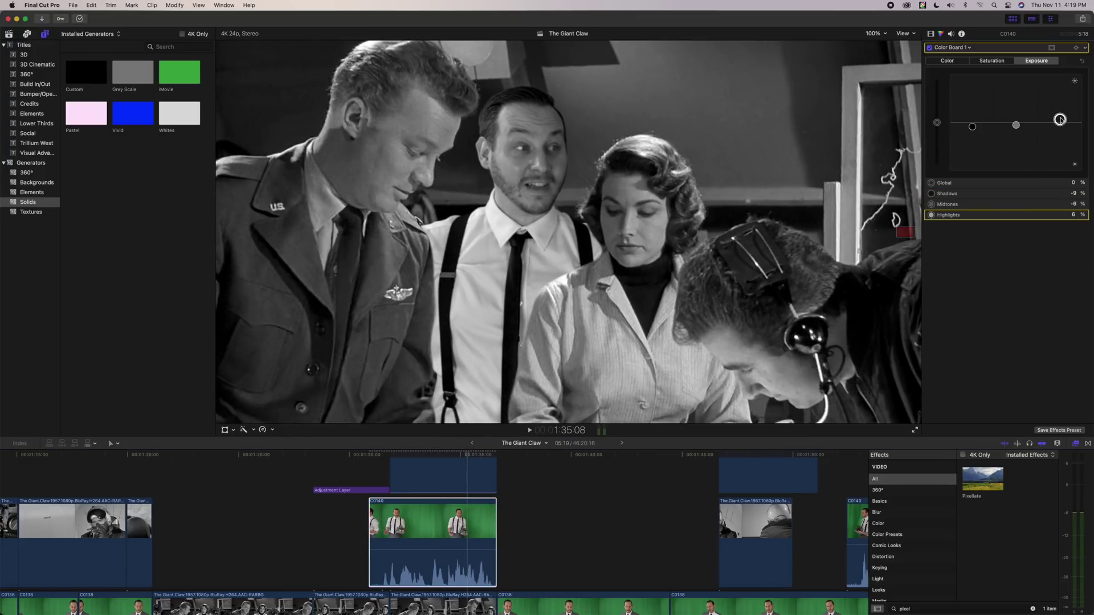
- Add a shape mask to the Color Board at 1:33:16, move it between the performer and the woman, and set Highlights to 33%
{"action": "left_click", "coordinate": [394, 455]}
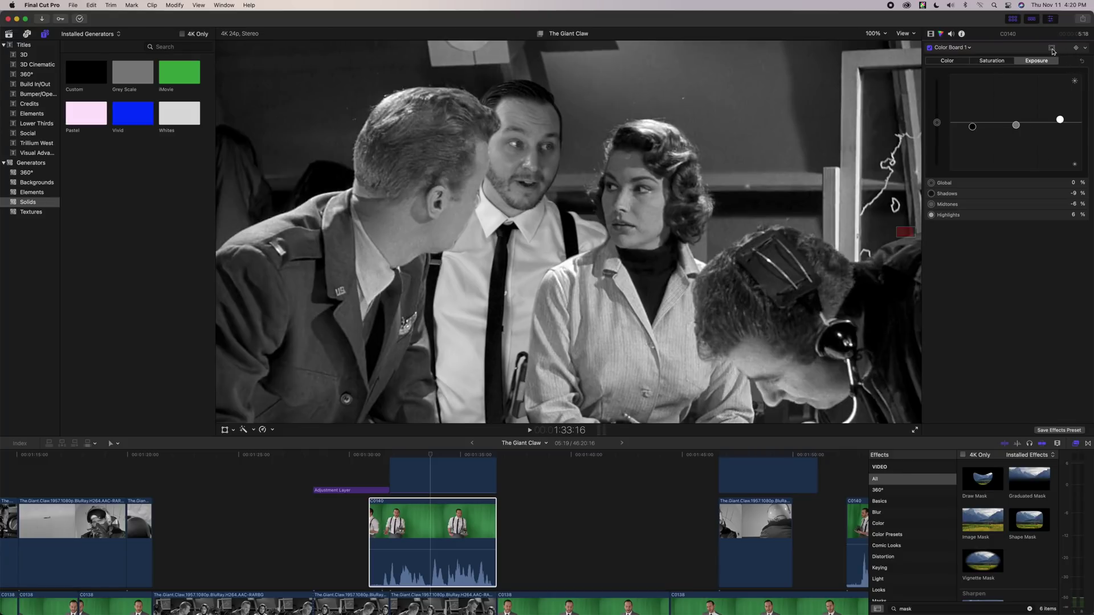
{"action": "left_click", "coordinate": [1052, 49]}
{"action": "left_click", "coordinate": [1032, 55]}
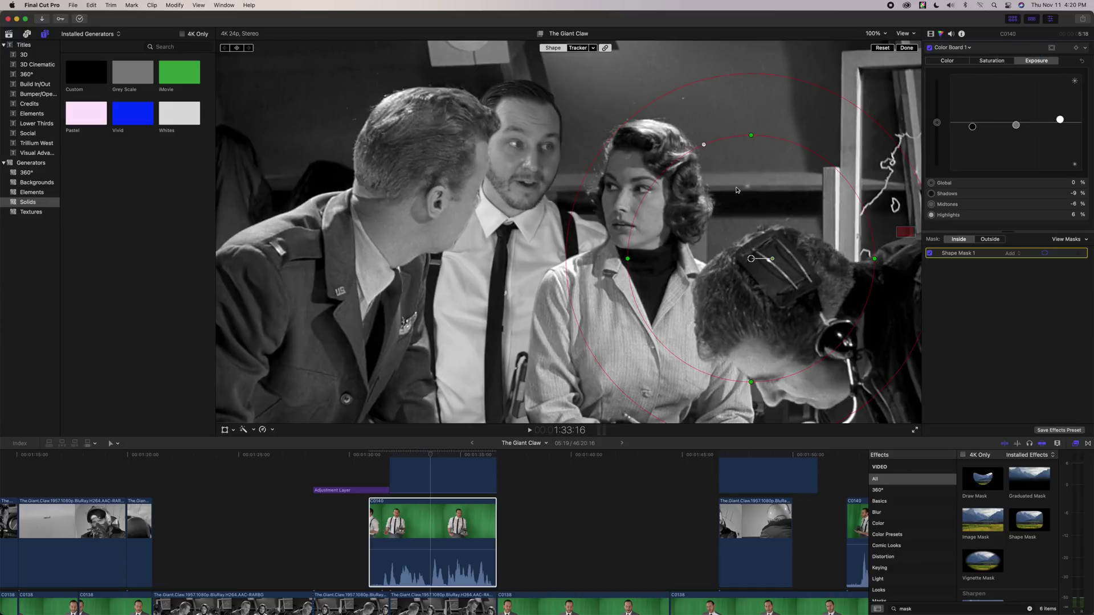
{"action": "left_click_drag", "start_coordinate": [753, 238], "coordinate": [626, 133]}
{"action": "left_click_drag", "start_coordinate": [1060, 119], "coordinate": [1060, 107]}
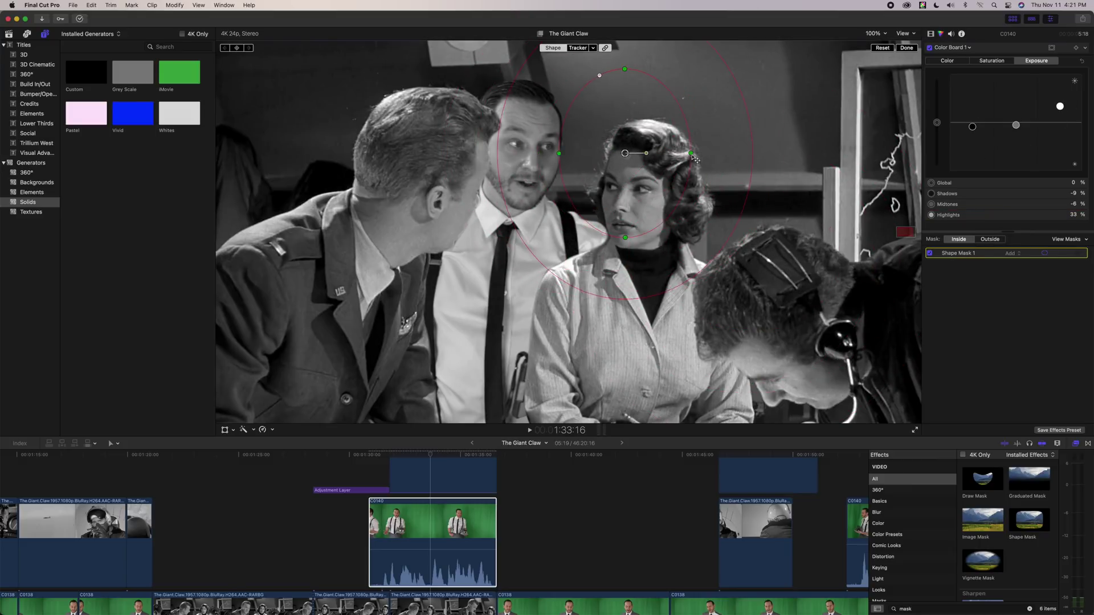
- Tilt and reshape the mask along the side of the performer facing the woman, and set Highlights to 40%
{"action": "left_click_drag", "start_coordinate": [646, 154], "coordinate": [684, 171]}
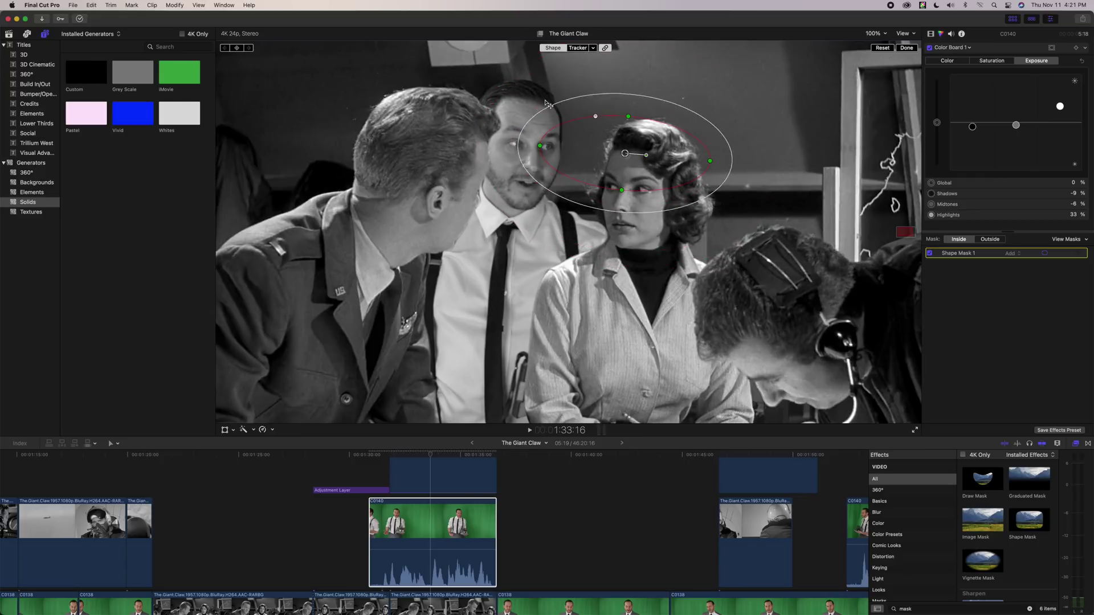
{"action": "left_click_drag", "start_coordinate": [625, 154], "coordinate": [610, 163]}
{"action": "left_click_drag", "start_coordinate": [1060, 107], "coordinate": [1061, 105]}
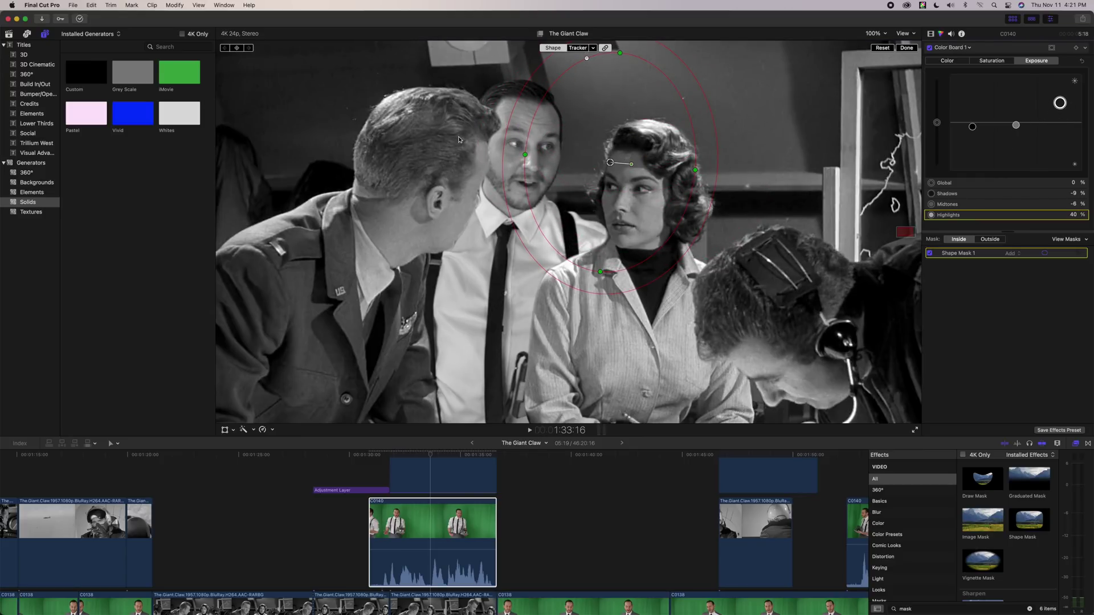
- Go back four frames to 1:33:12, stretch the shape mask down the performer's body, and play the shot from clip C0140's start
{"action": "key", "text": "Left"}
{"action": "key", "text": "Left"}
{"action": "key", "text": "Left"}
{"action": "key", "text": "Left"}
{"action": "left_click_drag", "start_coordinate": [613, 273], "coordinate": [597, 406]}
{"action": "left_click_drag", "start_coordinate": [594, 278], "coordinate": [591, 294]}
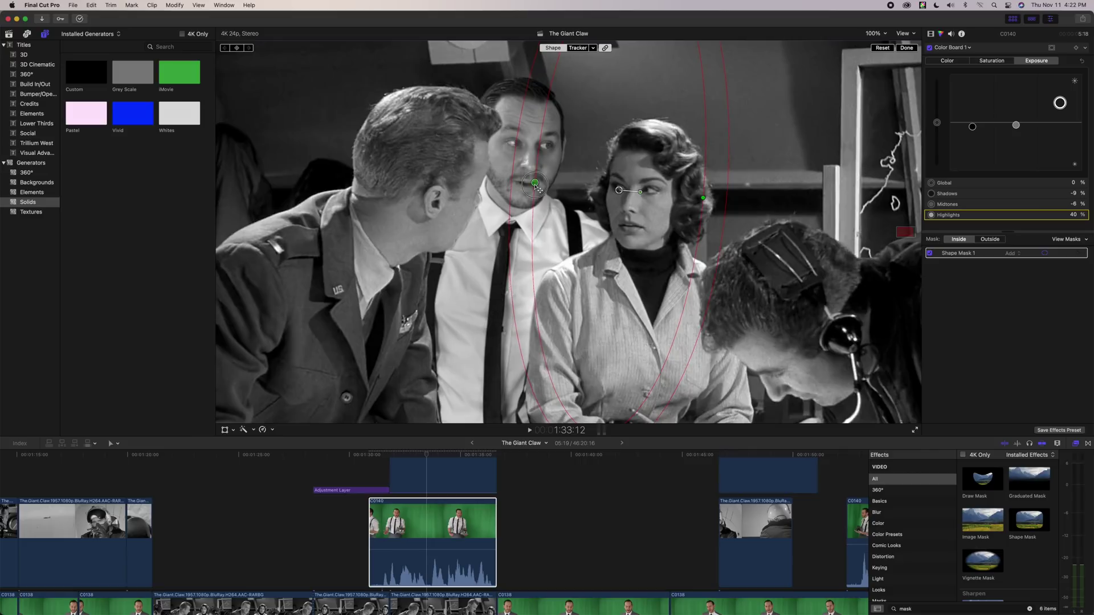
{"action": "left_click", "coordinate": [369, 464]}
{"action": "key", "text": "space"}
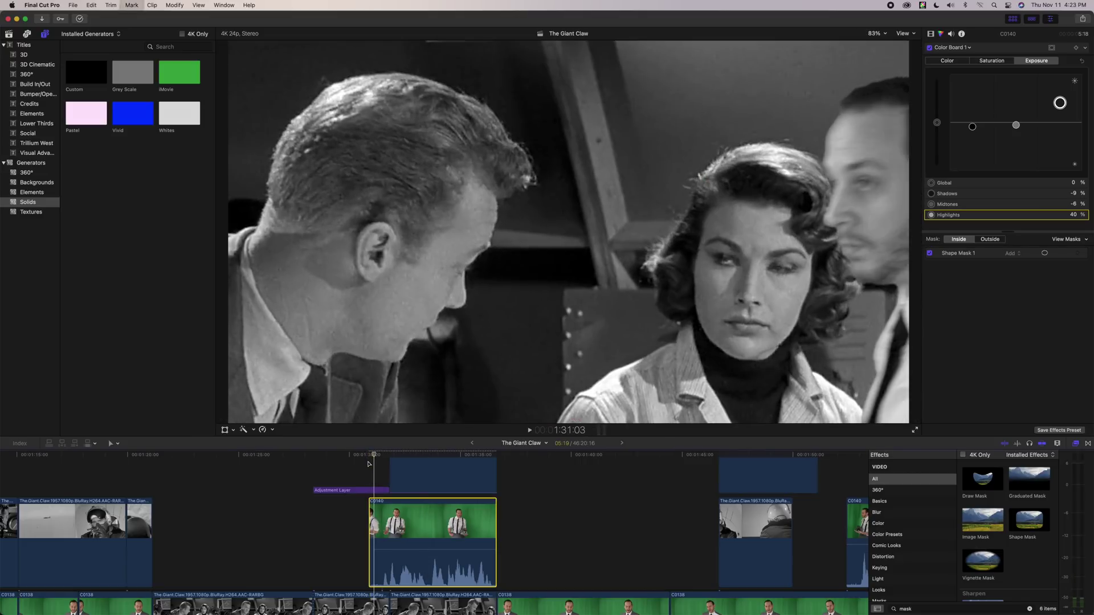
- Review the performer around the cut at 1:36:16 and trim the end of the second C0140 clip to the end of the adjustment layer
{"action": "key", "text": "space"}
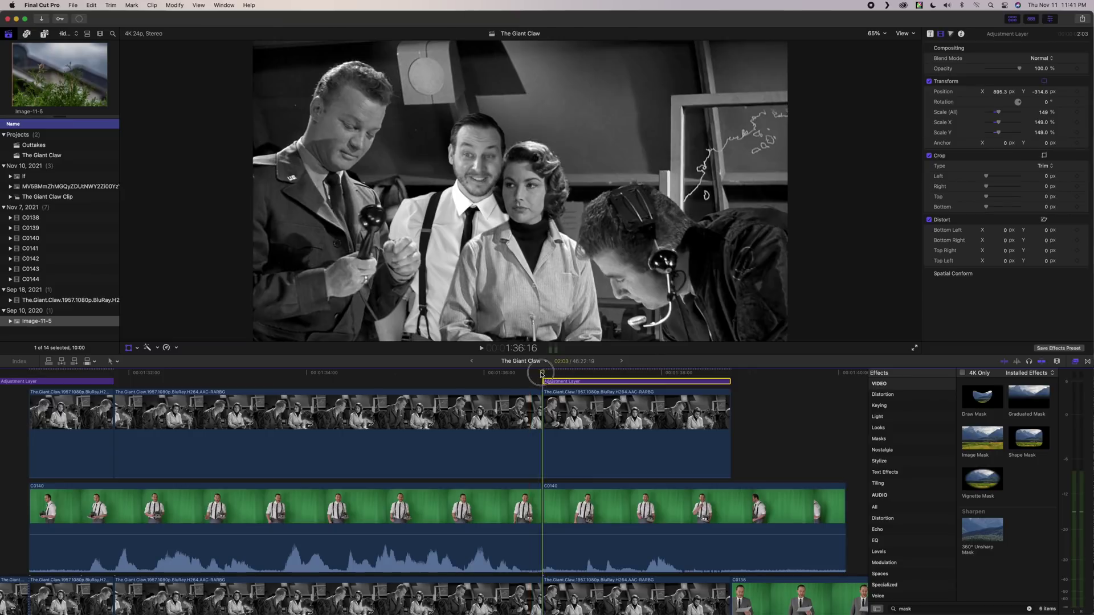
{"action": "left_click", "coordinate": [519, 374]}
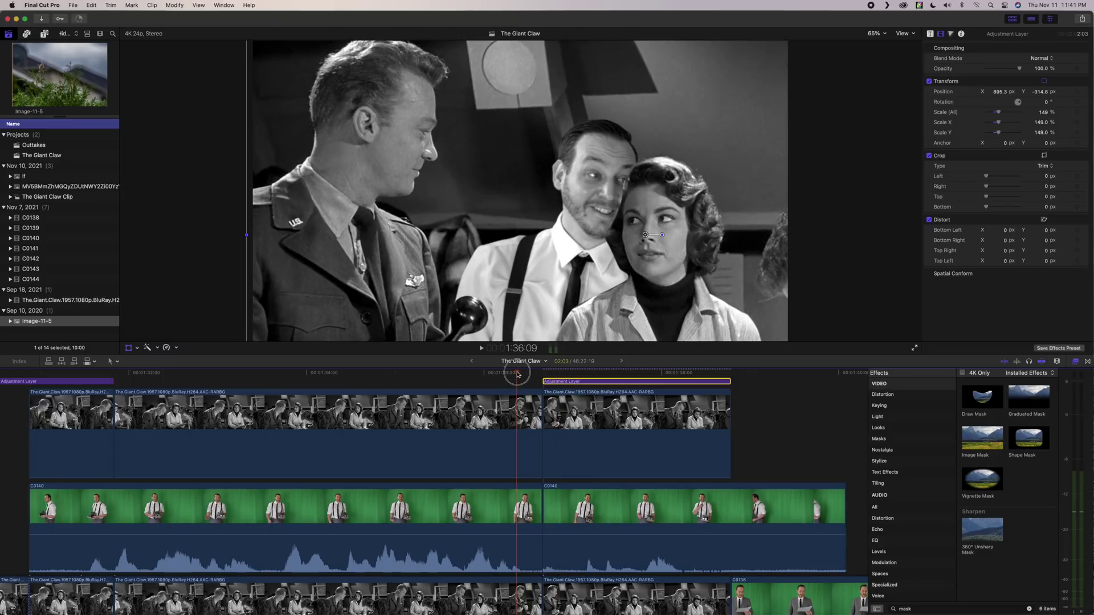
{"action": "key", "text": "Left"}
{"action": "left_click_drag", "start_coordinate": [589, 373], "coordinate": [726, 371]}
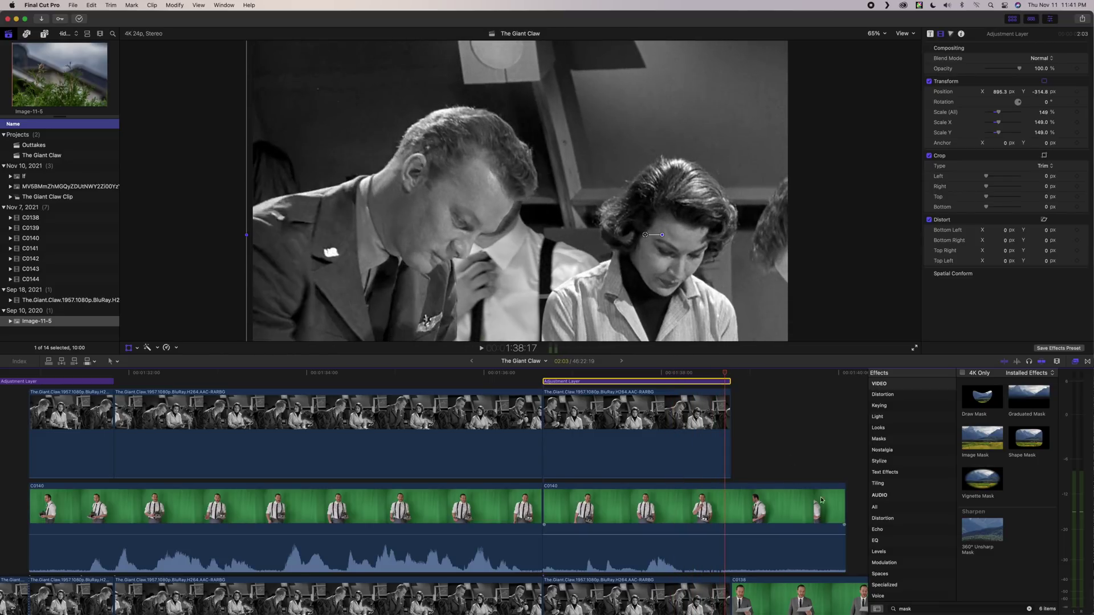
{"action": "left_click_drag", "start_coordinate": [846, 491], "coordinate": [731, 490]}
- Review the finished composite from the start of the first C0140 clip and skim across the surrounding scene
{"action": "left_click", "coordinate": [28, 374]}
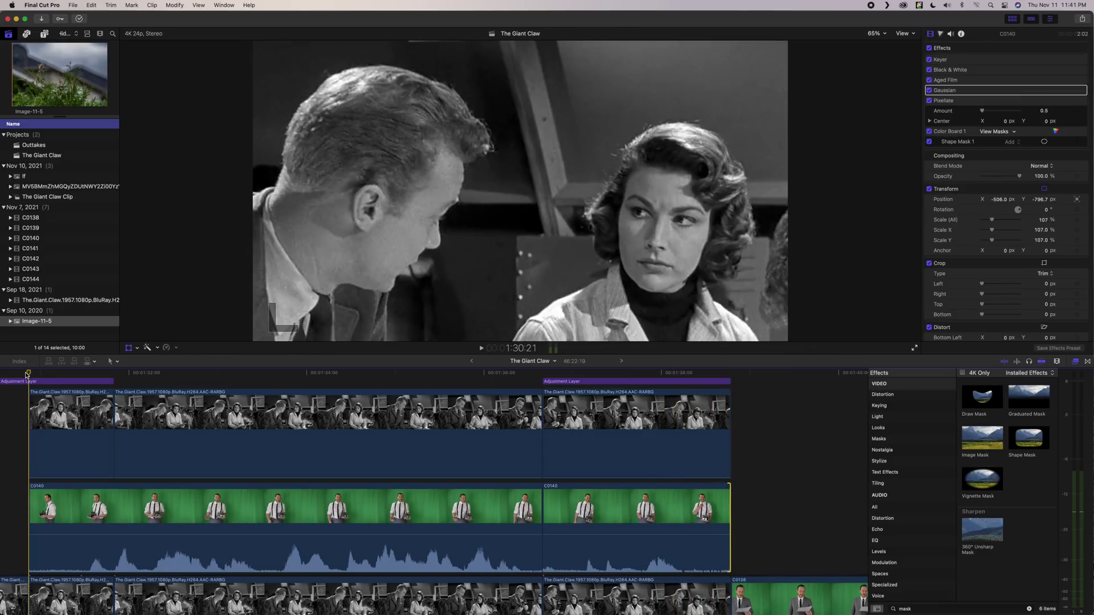
{"action": "key", "text": "super+minus"}
{"action": "key", "text": "super+minus"}
{"action": "left_click", "coordinate": [2, 372]}
{"action": "left_click_drag", "start_coordinate": [2, 371], "coordinate": [297, 388]}
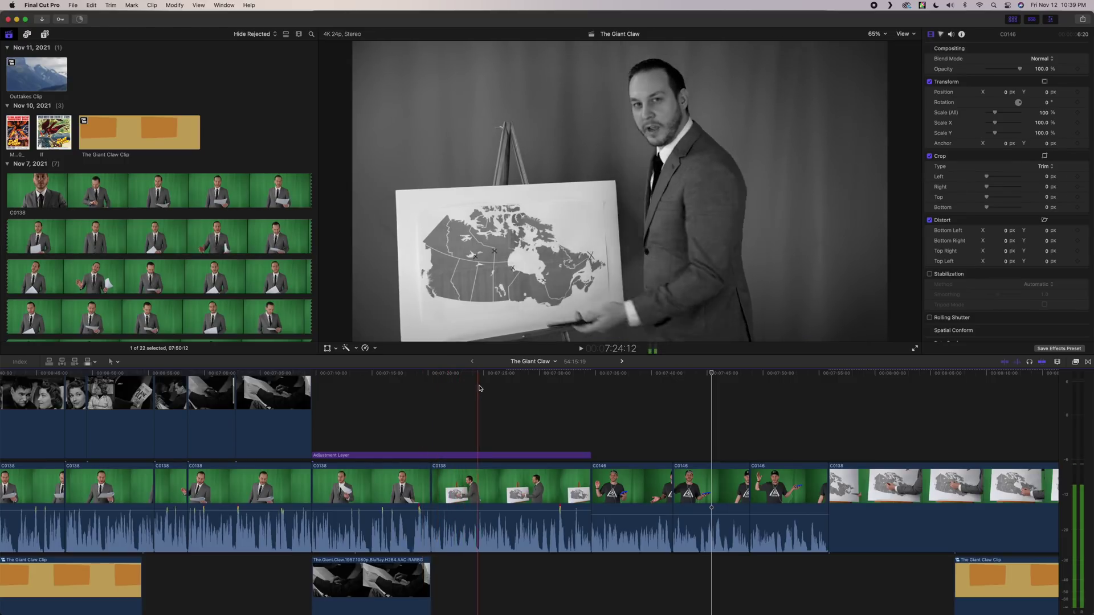
- Play back the black-and-white map presentation shot in clip C0138 and continue into the C0146 voice takes that follow it
{"action": "left_click", "coordinate": [501, 374]}
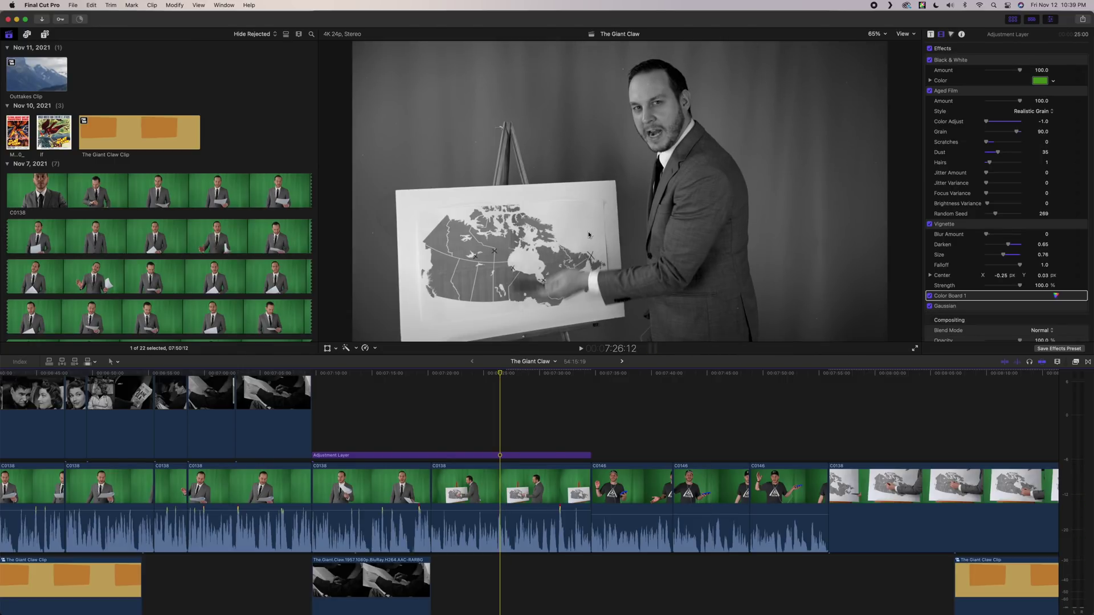
{"action": "left_click", "coordinate": [522, 374]}
{"action": "left_click_drag", "start_coordinate": [528, 376], "coordinate": [449, 371]}
{"action": "key", "text": "space"}
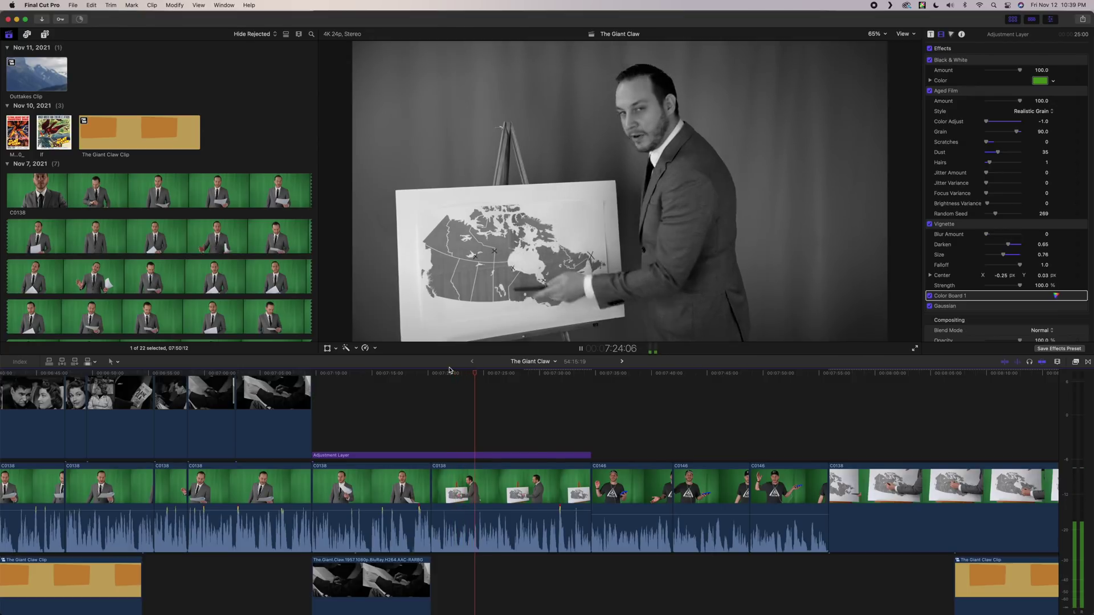
{"action": "key", "text": "space"}
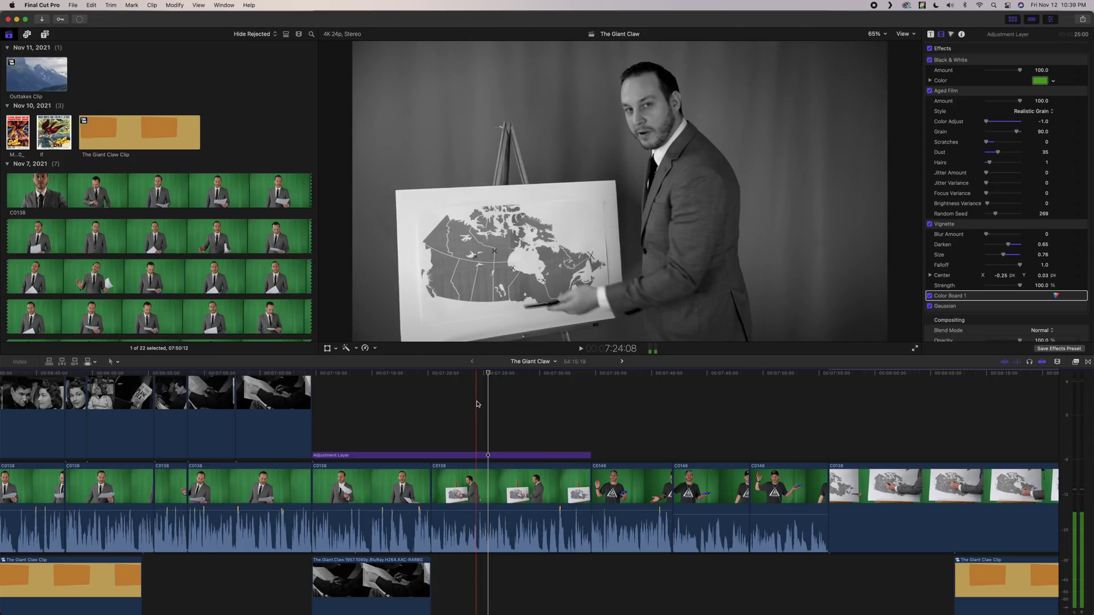
{"action": "key", "text": "space"}
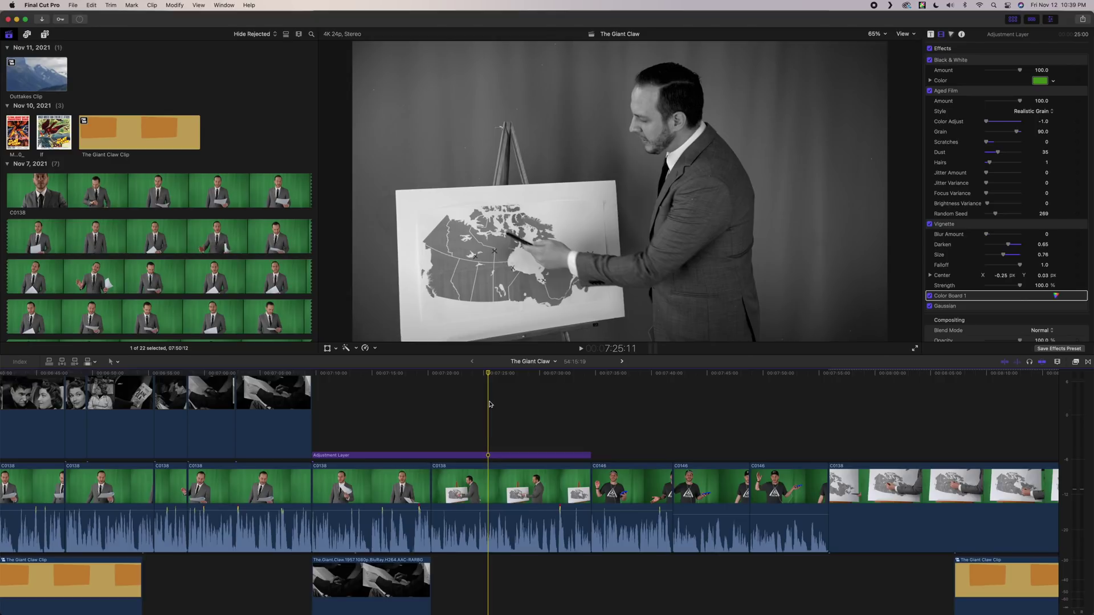
{"action": "key", "text": "space"}
{"action": "left_click", "coordinate": [497, 483]}
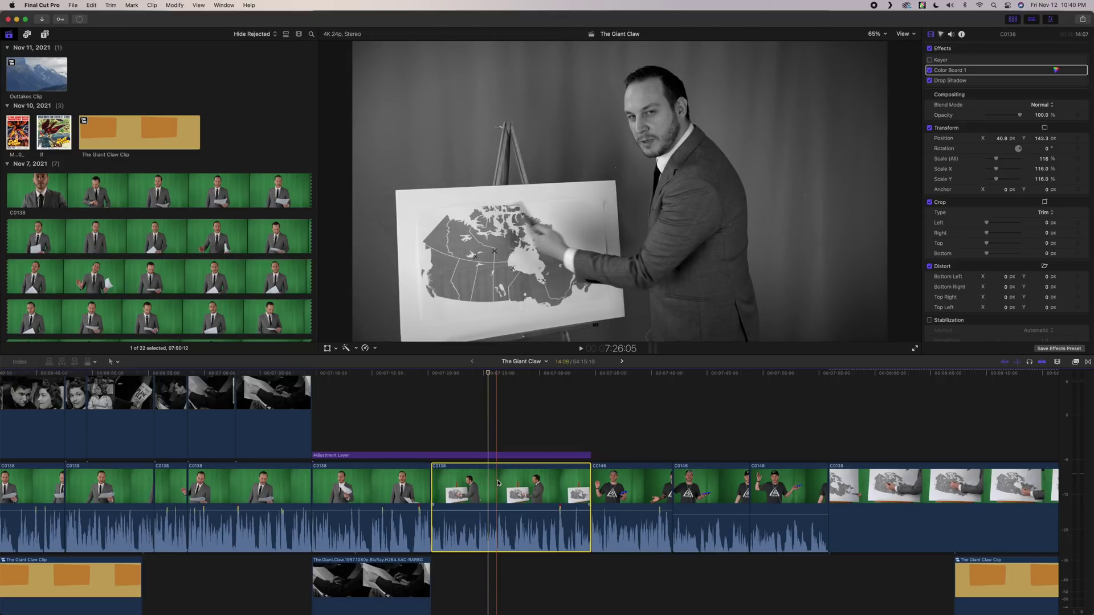
{"action": "key", "text": "space"}
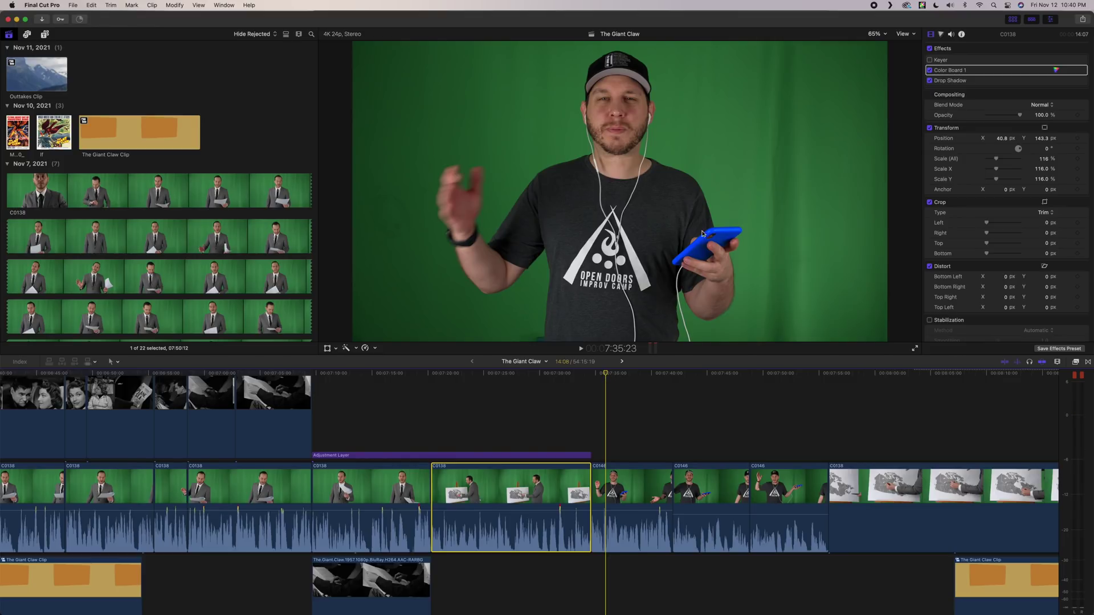
- Detach the audio of the first C0146 clip, move it under the start of the C0138 map shot, and play it back
{"action": "left_click", "coordinate": [630, 482]}
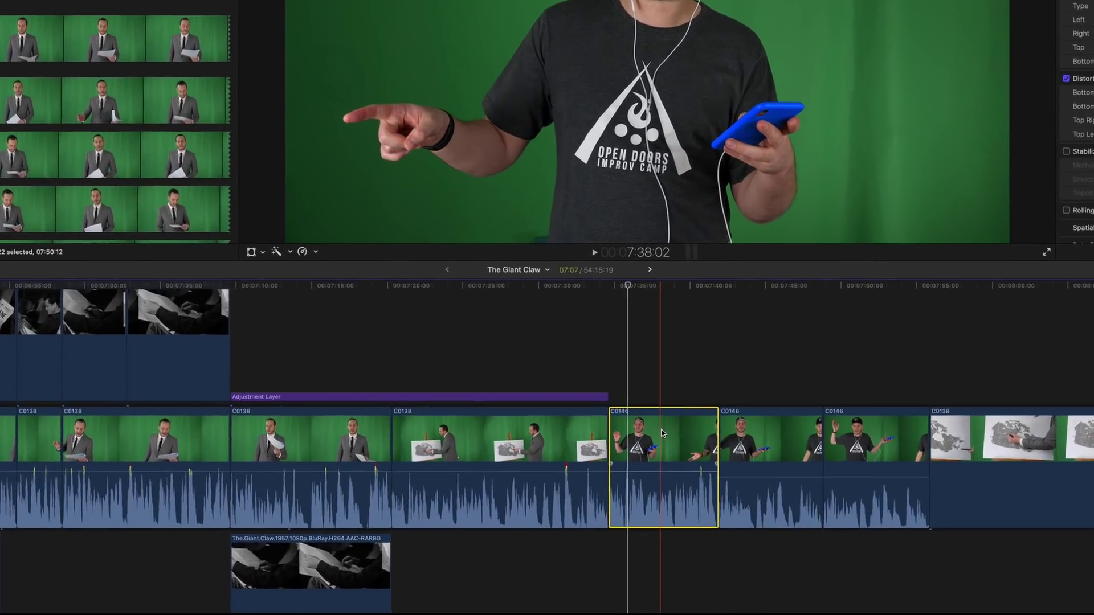
{"action": "key", "text": "ctrl+shift+s"}
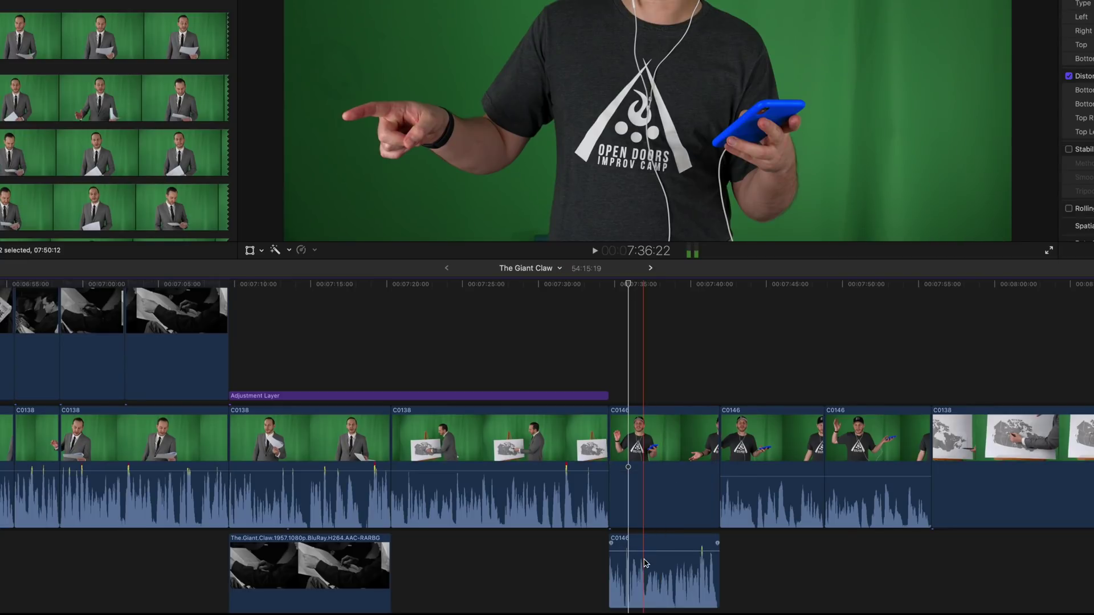
{"action": "left_click_drag", "start_coordinate": [645, 564], "coordinate": [421, 567]}
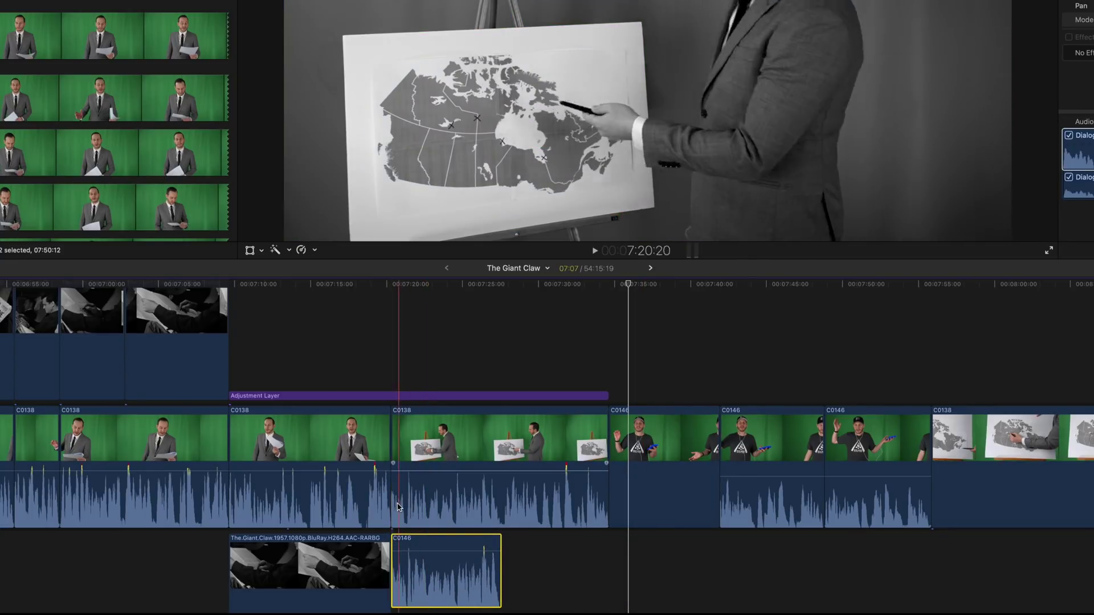
{"action": "key", "text": "super+equal"}
{"action": "key", "text": "super+equal"}
{"action": "key", "text": "space"}
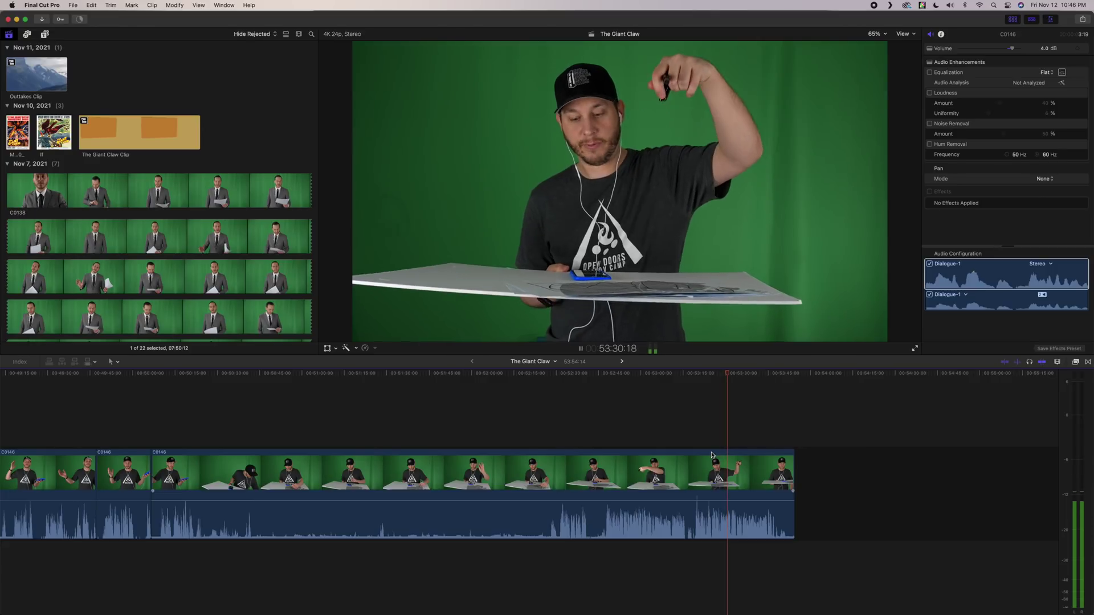
- Examine the C0146 green screen takes of drawing on the map board near the end of the timeline
{"action": "key", "text": "super+equal"}
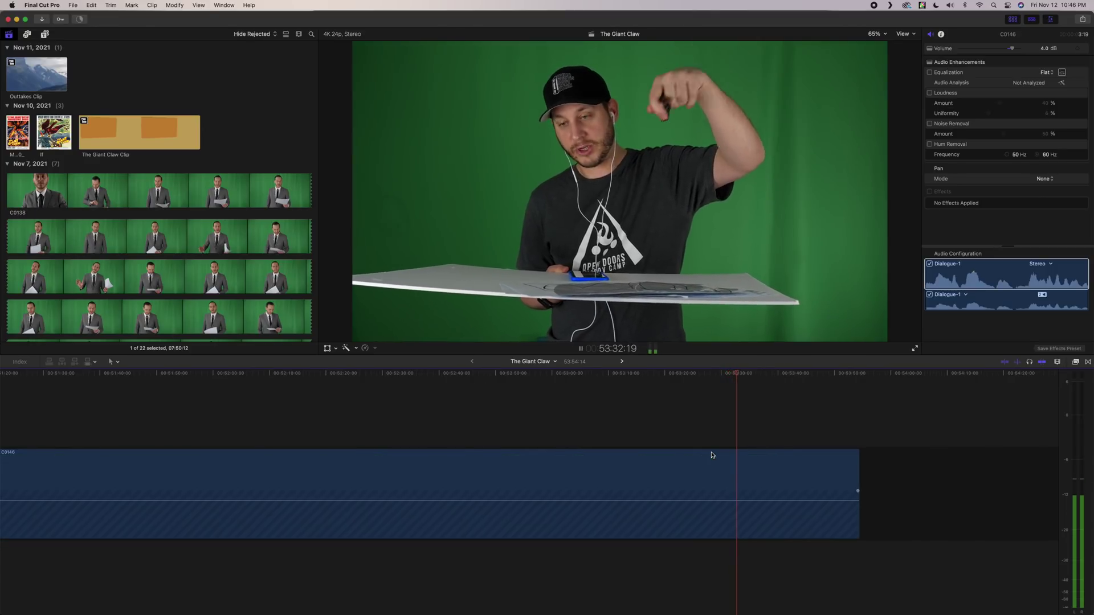
{"action": "key", "text": "super+minus"}
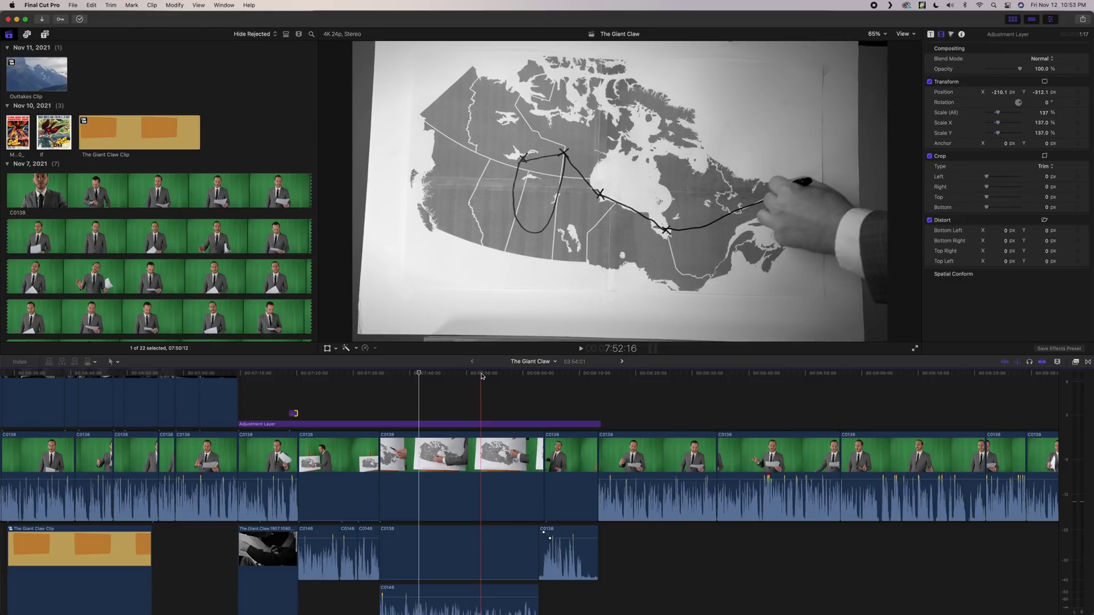
{"action": "key", "text": "End"}
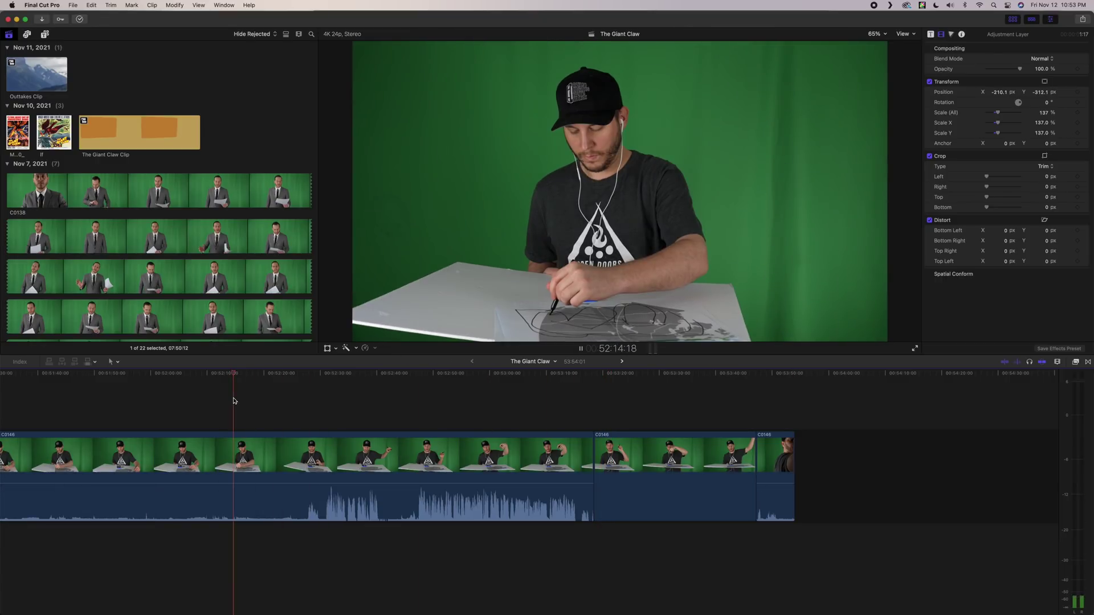
{"action": "scroll", "coordinate": [234, 401], "scroll_direction": "left", "scroll_amount": 4}
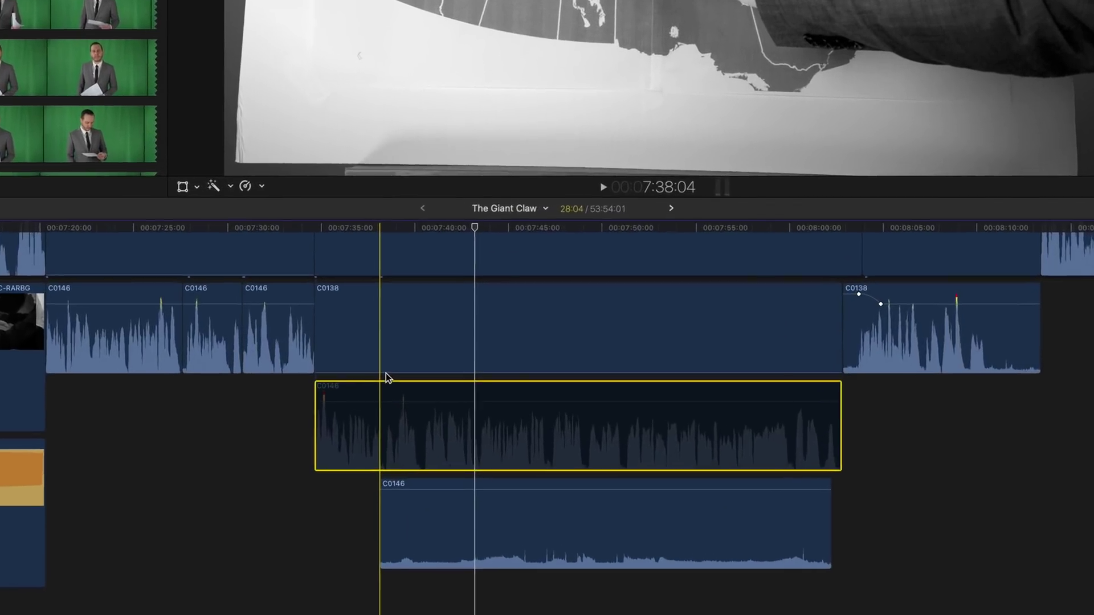
- Play the lower C0146 drawing sounds under the map close-up with the upper C0146 audio disabled, and re-enable the upper clip
{"action": "key", "text": "v"}
{"action": "left_click", "coordinate": [455, 539]}
{"action": "key", "text": "space"}
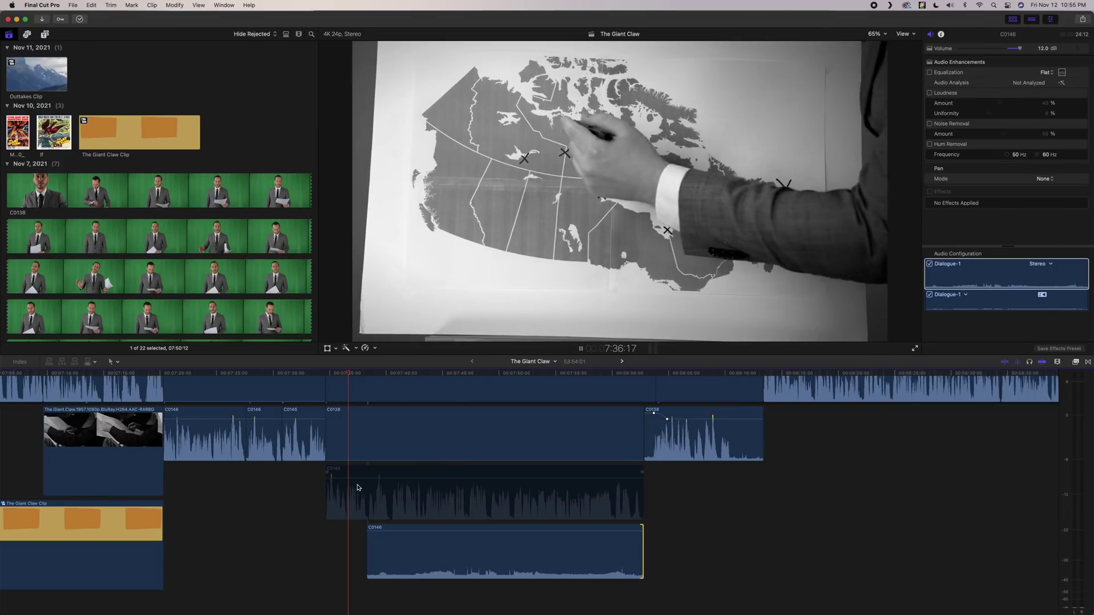
{"action": "left_click", "coordinate": [358, 488]}
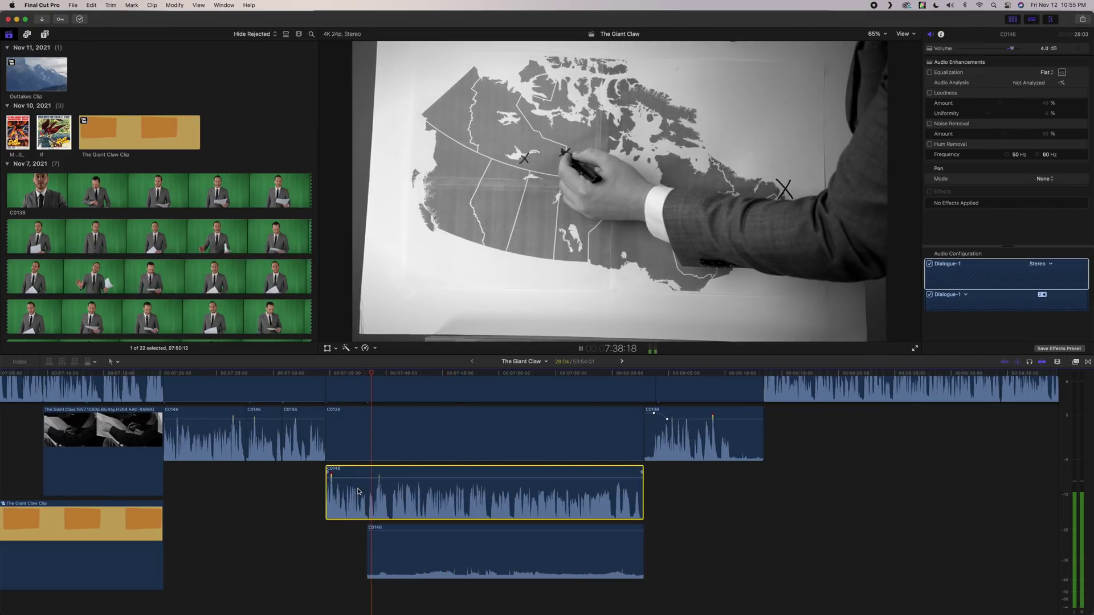